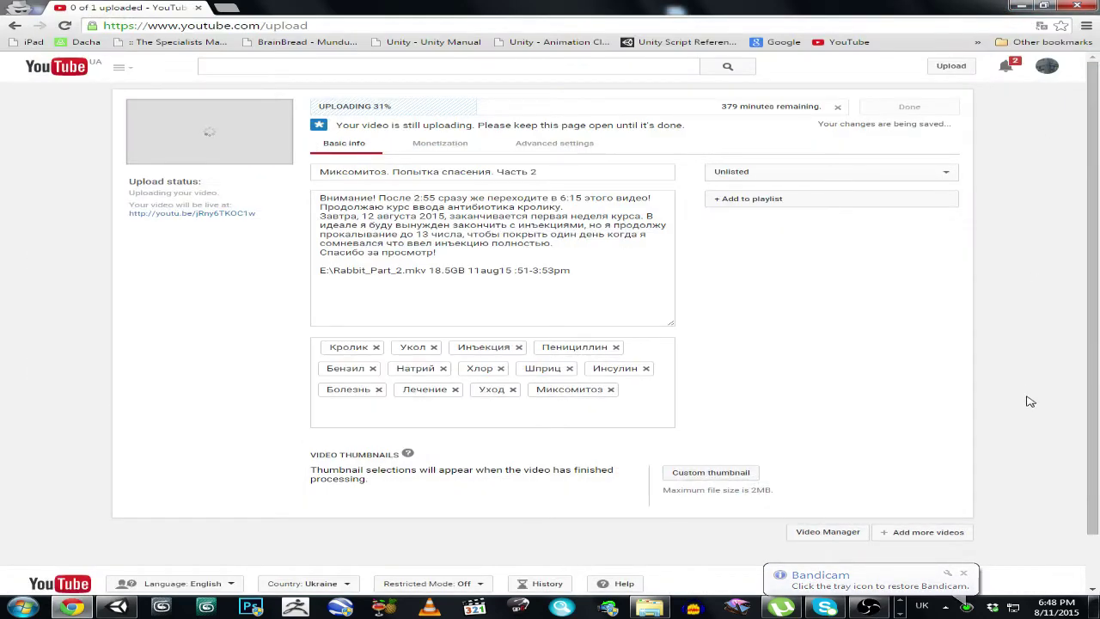
Sign out of the YouTube account in a new tab, then switch back to the Unity editor
click(1048, 68)
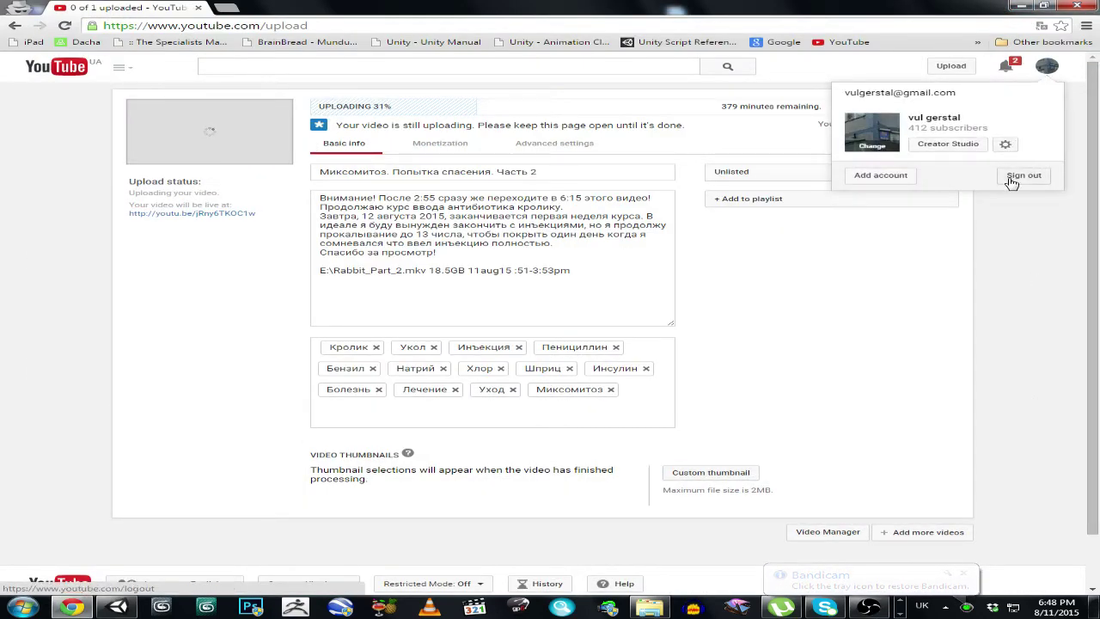
middle_click(1011, 177)
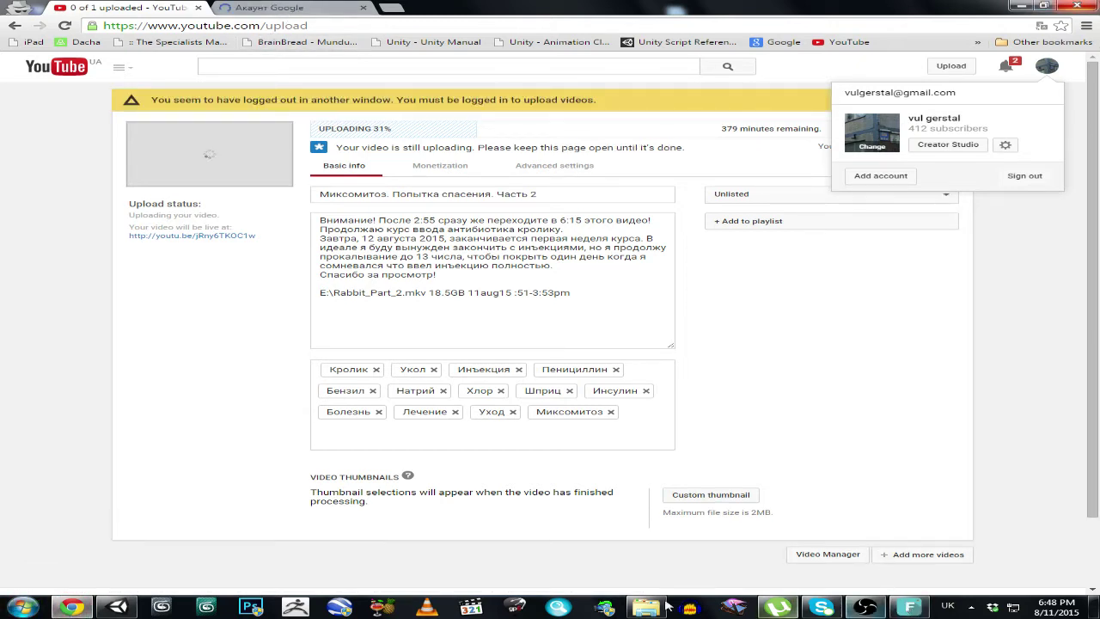
click(118, 607)
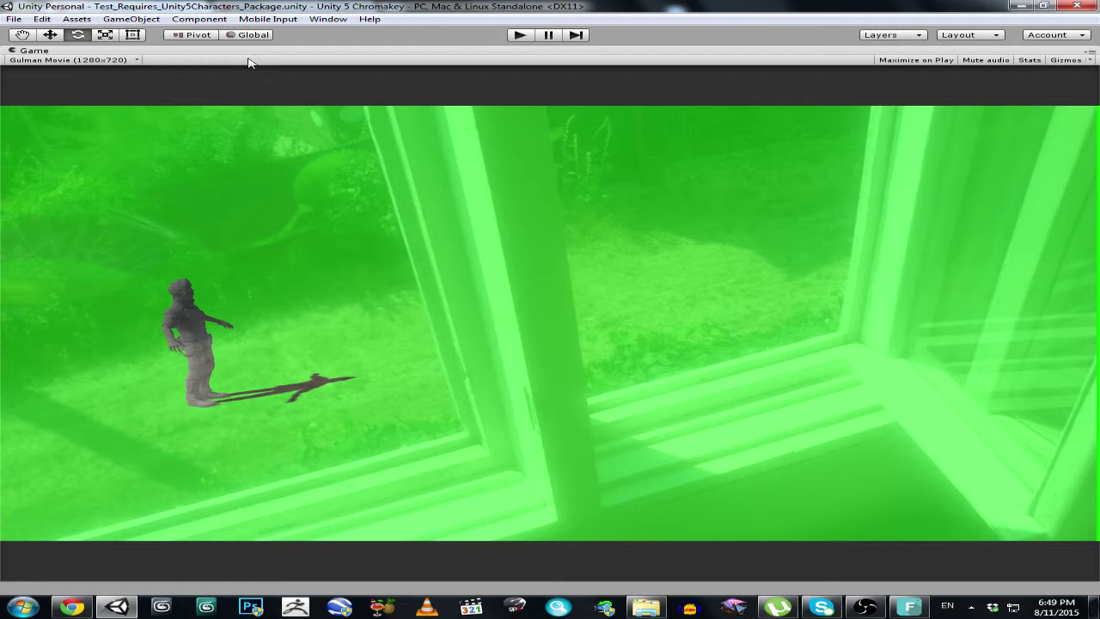
click(131, 62)
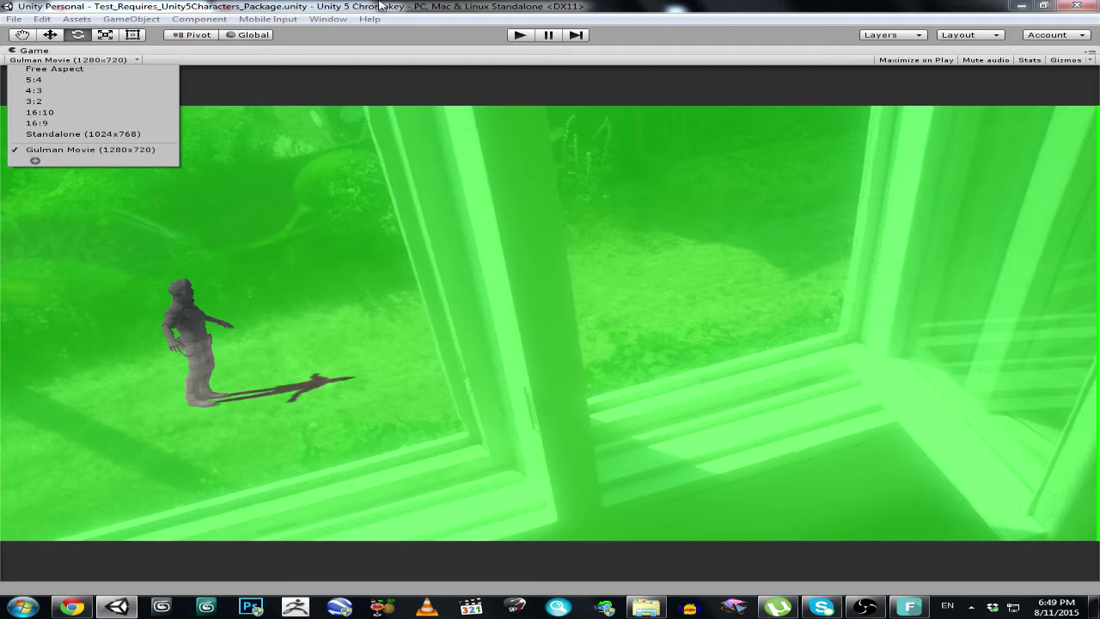
click(158, 151)
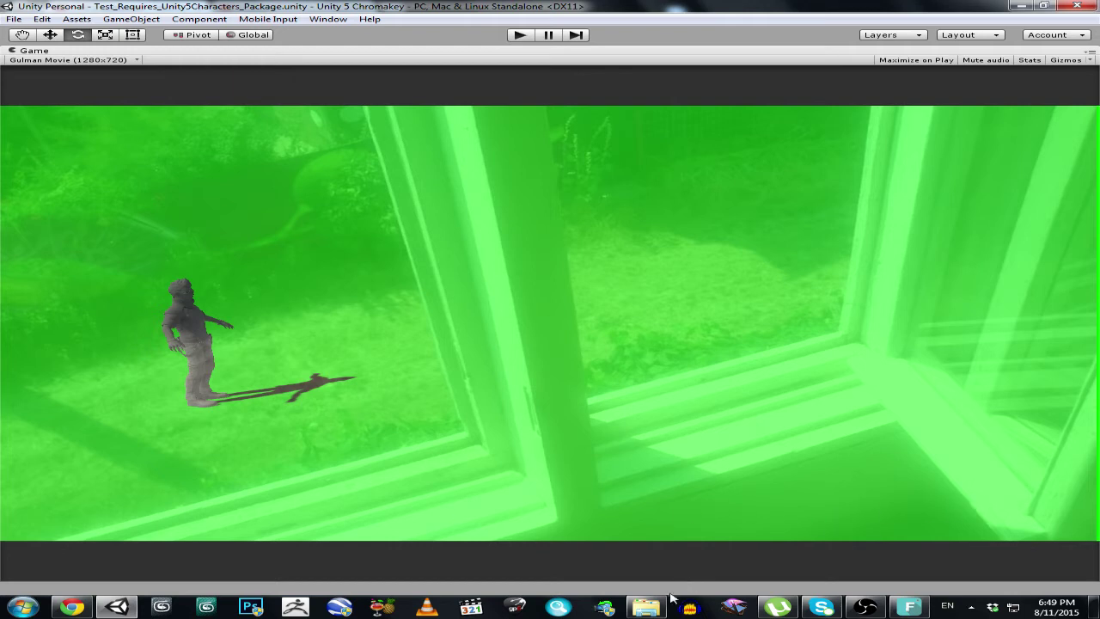
Open MOV_0008.mp4 from the Chromakey folder with VirtualDub
click(645, 607)
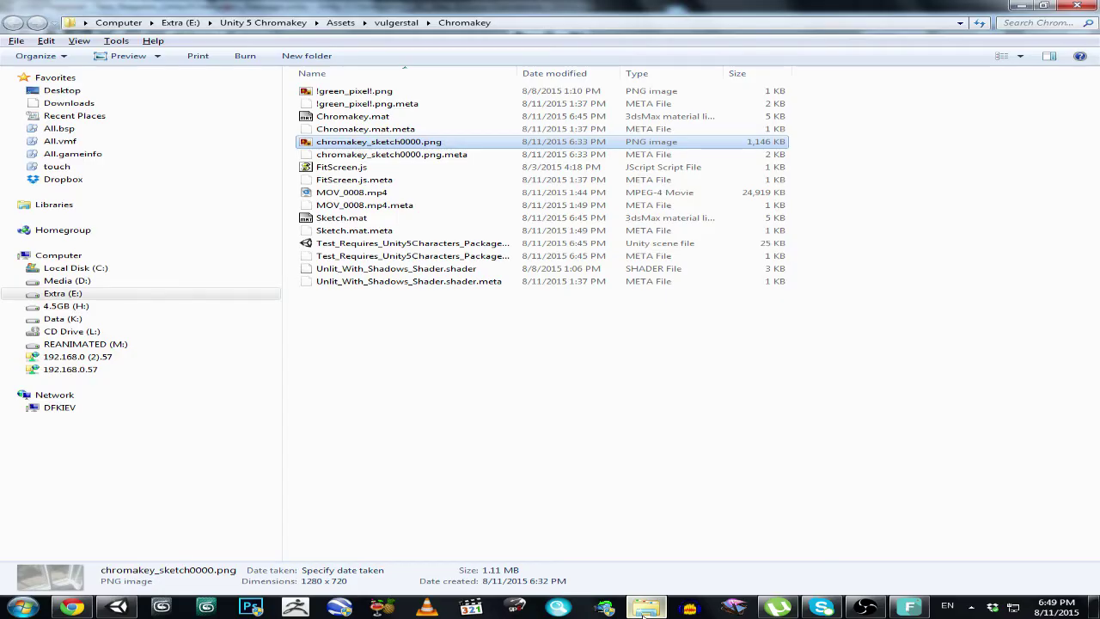
click(322, 193)
right_click(322, 195)
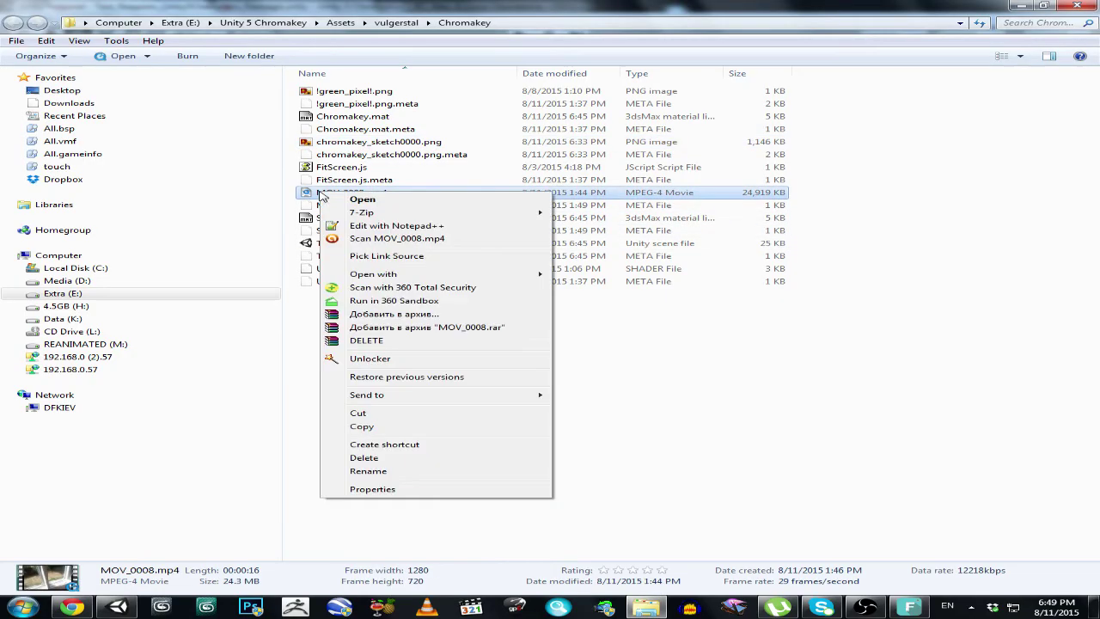
mouse_move(351, 276)
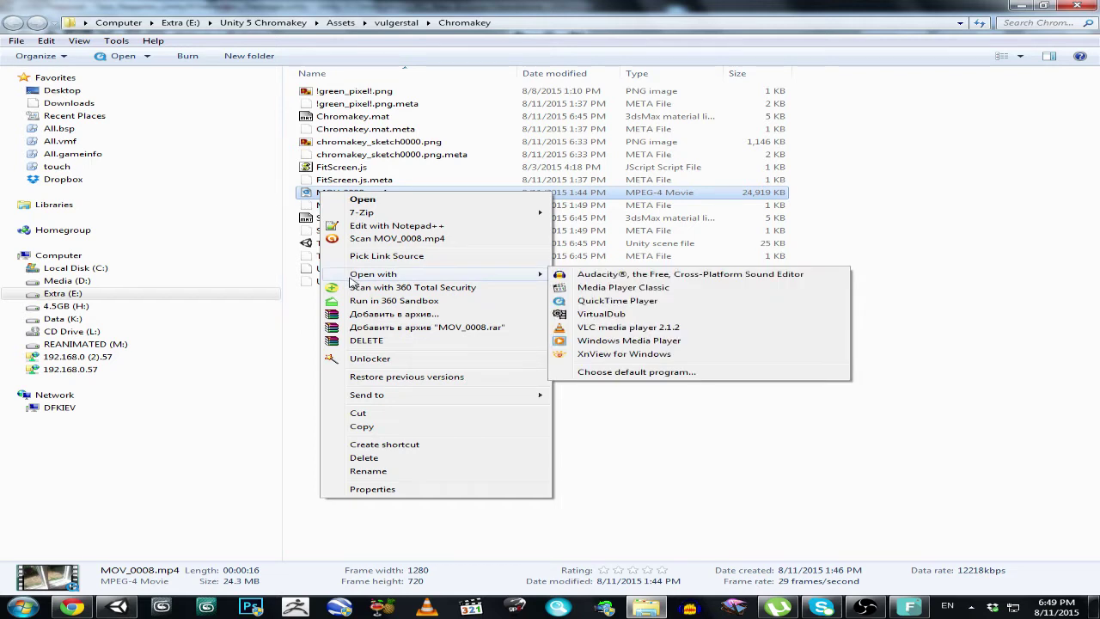
click(660, 318)
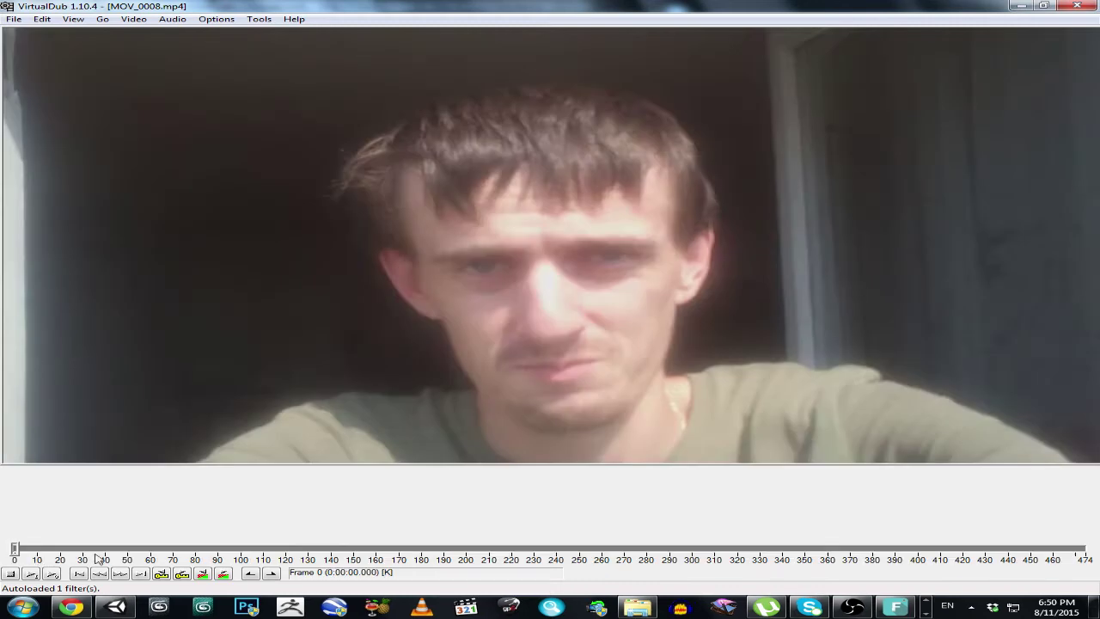
Mark frames 226 to 227 of the window-view clip as the selection
drag(17, 556, 530, 563)
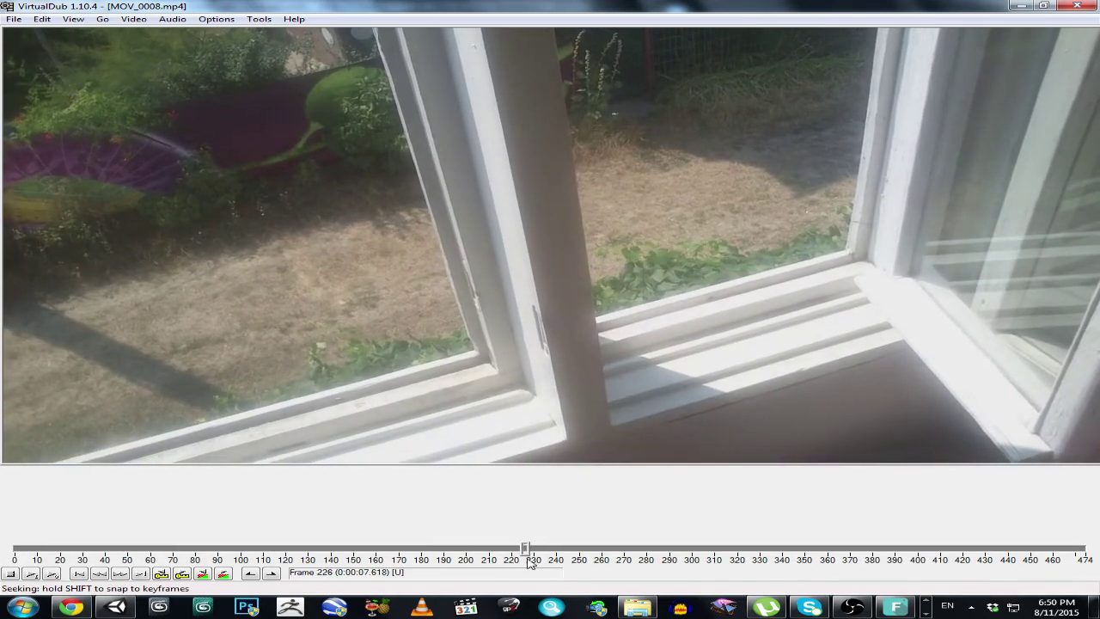
click(250, 574)
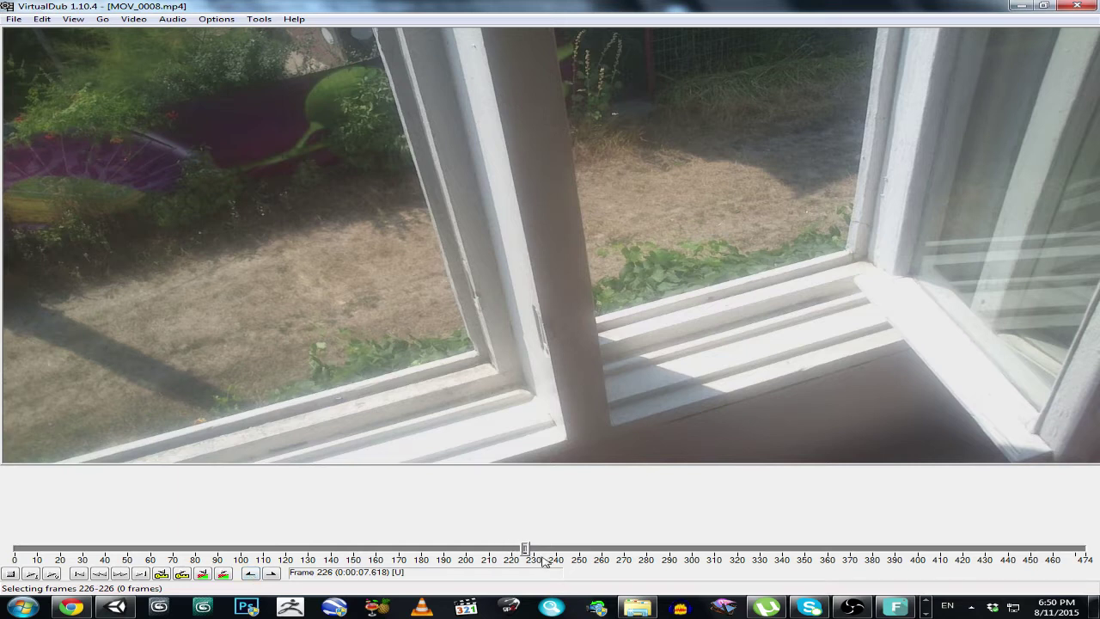
key(Right)
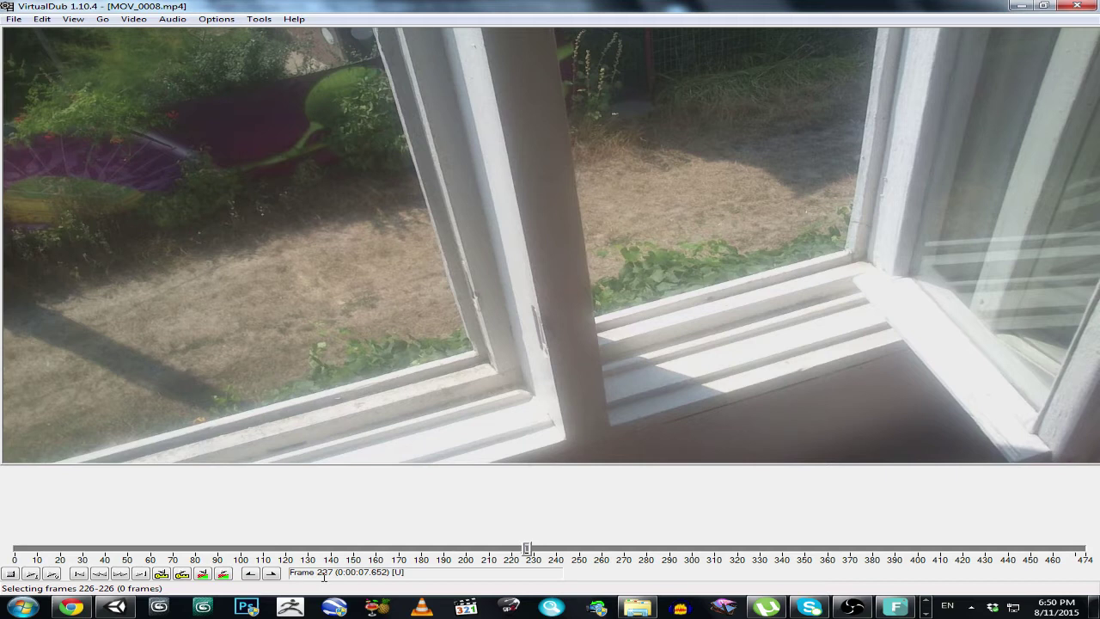
mouse_move(324, 577)
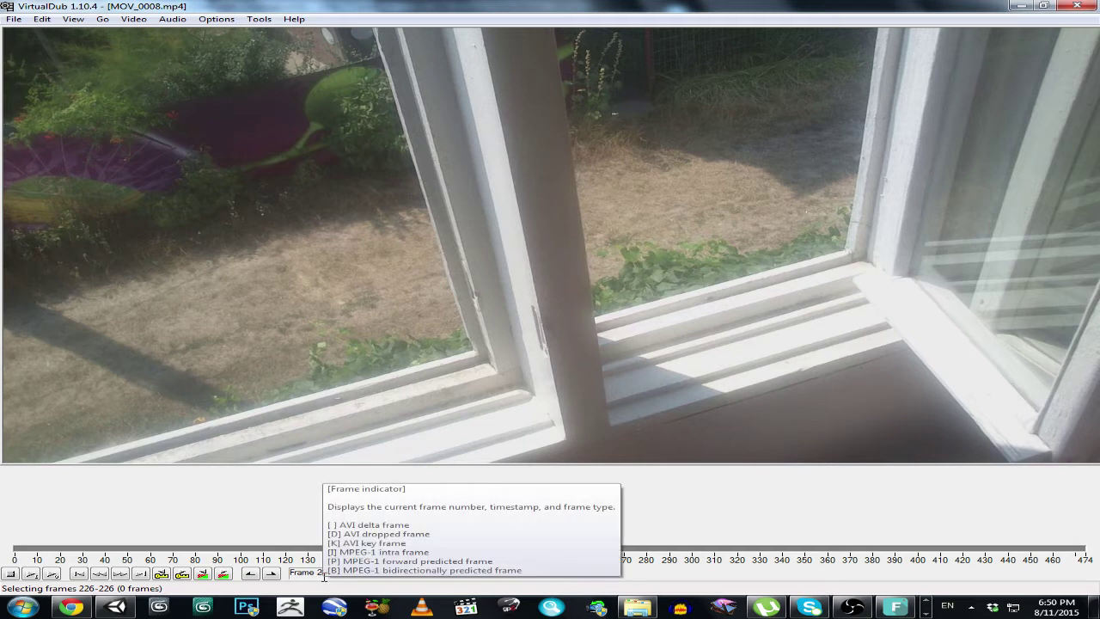
click(271, 573)
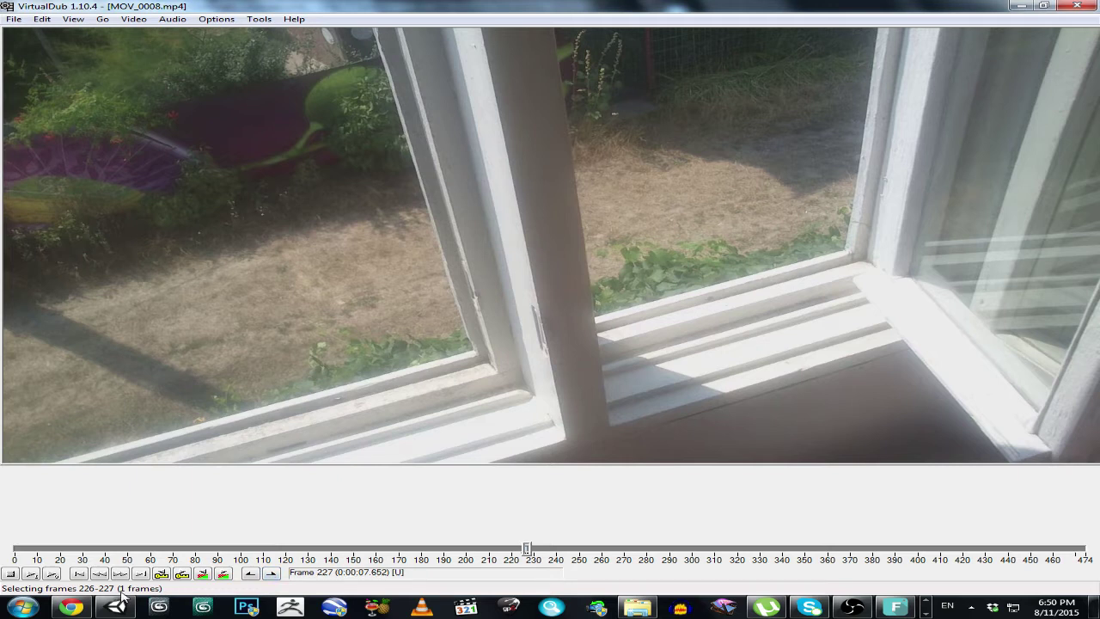
Export the selected frames as a PNG image sequence named chromakey_sketch
click(14, 19)
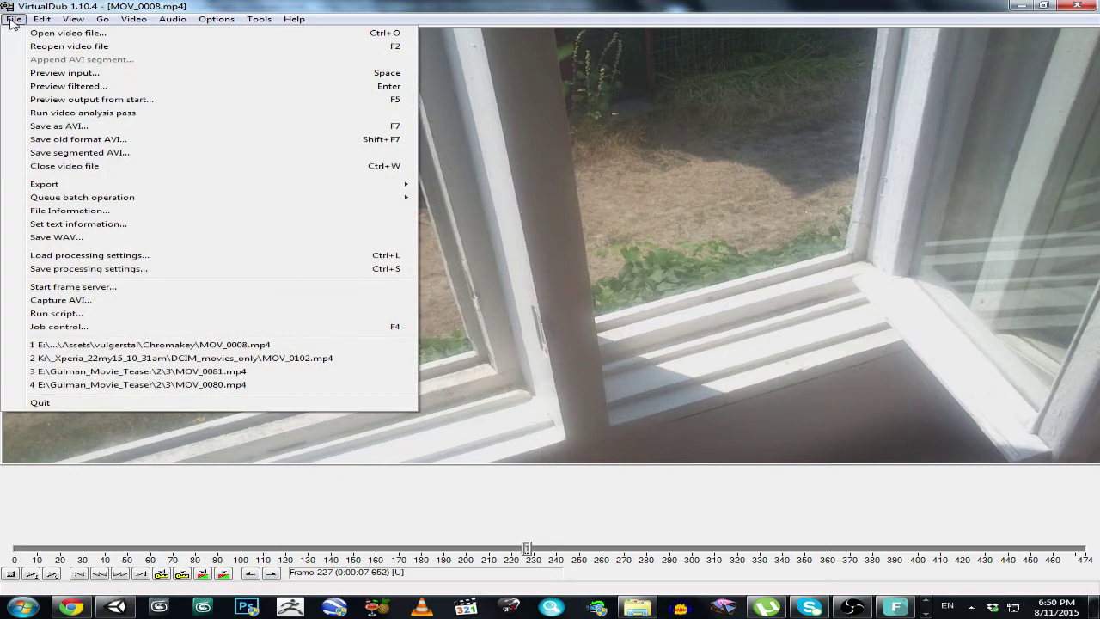
mouse_move(59, 184)
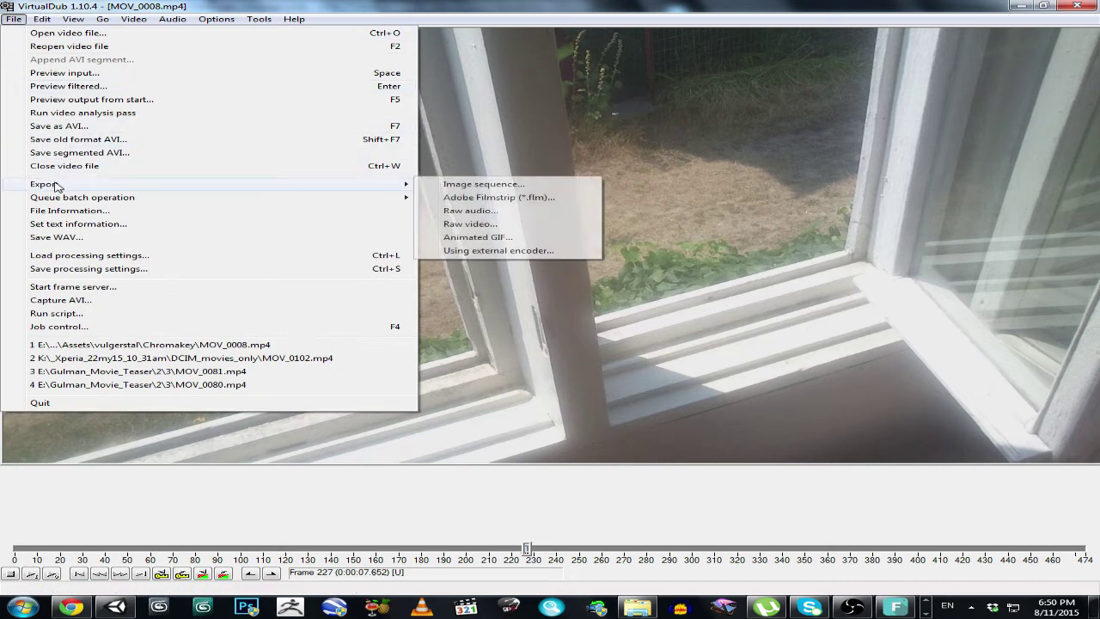
click(559, 184)
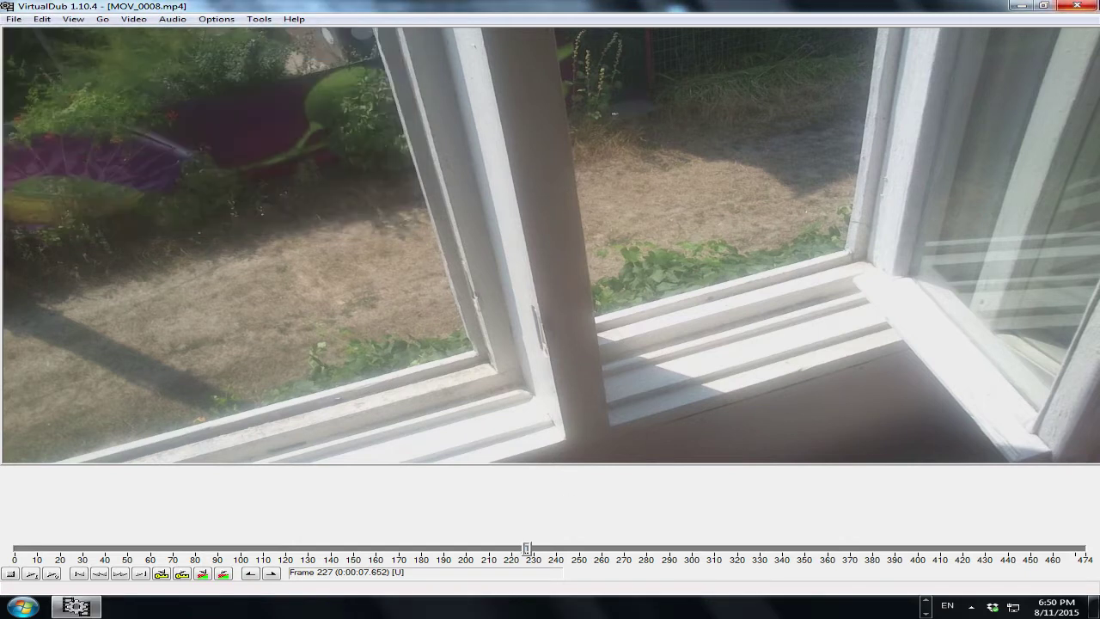
Close VirtualDub and open chromakey_sketch0000.png in GIMP Portable
click(1070, 9)
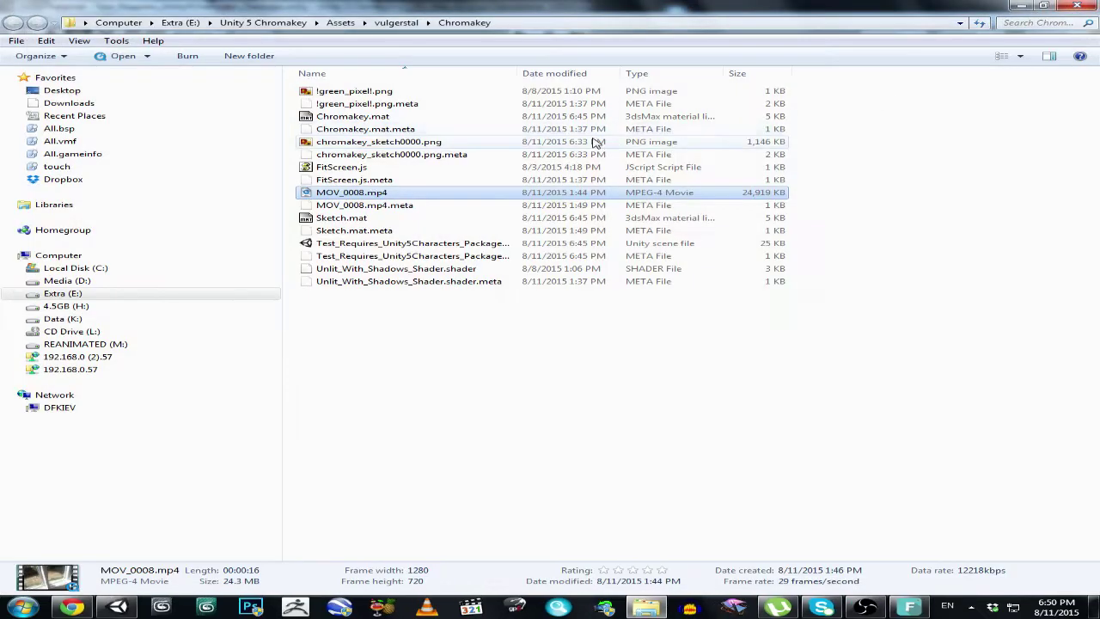
right_click(382, 144)
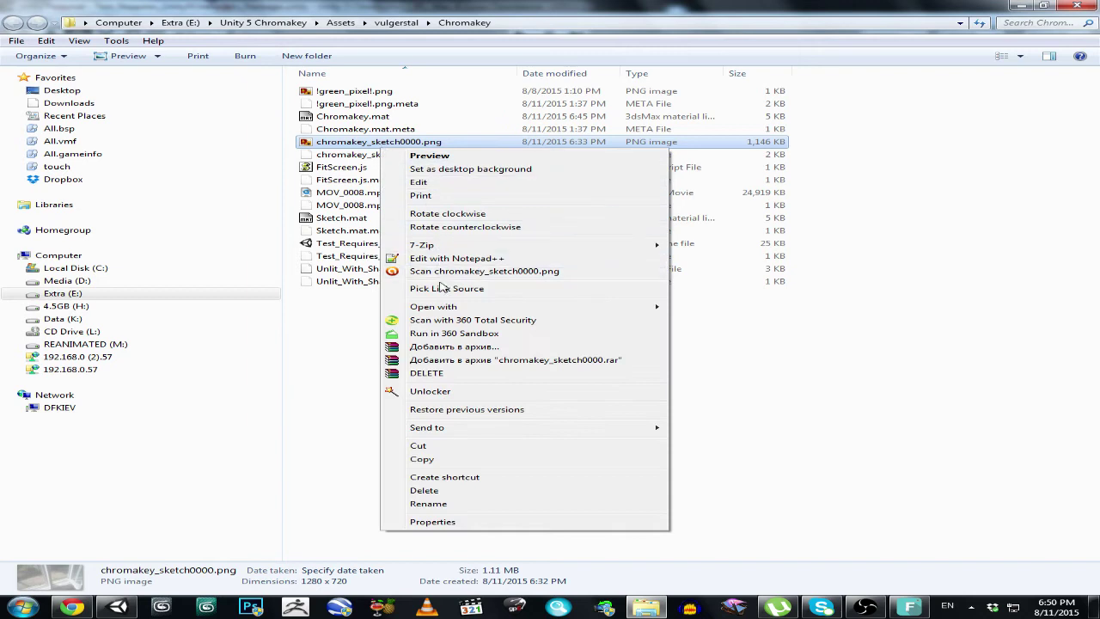
mouse_move(447, 307)
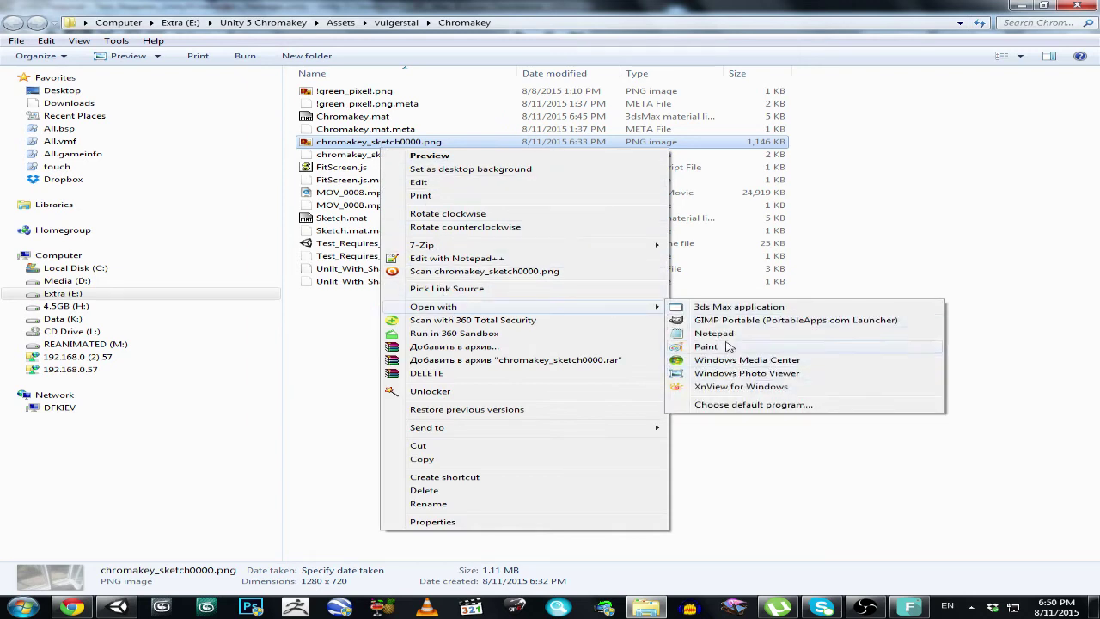
click(731, 320)
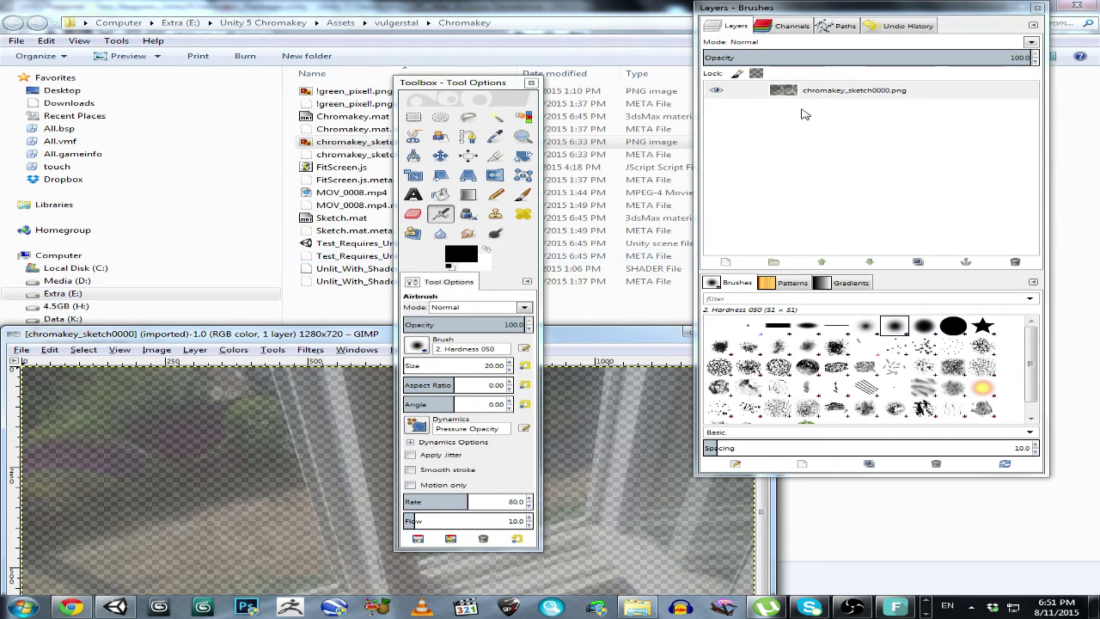
Set the layer opacity to 50, then abandon exporting over chromakey_sketch0000.png
double_click(1020, 57)
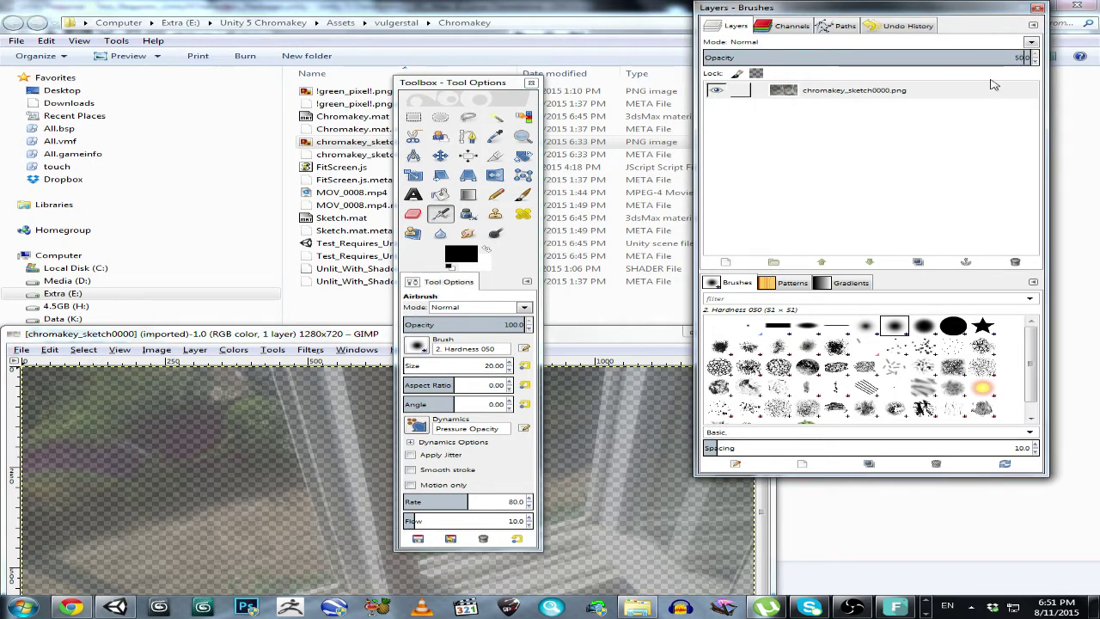
key(Return)
click(23, 351)
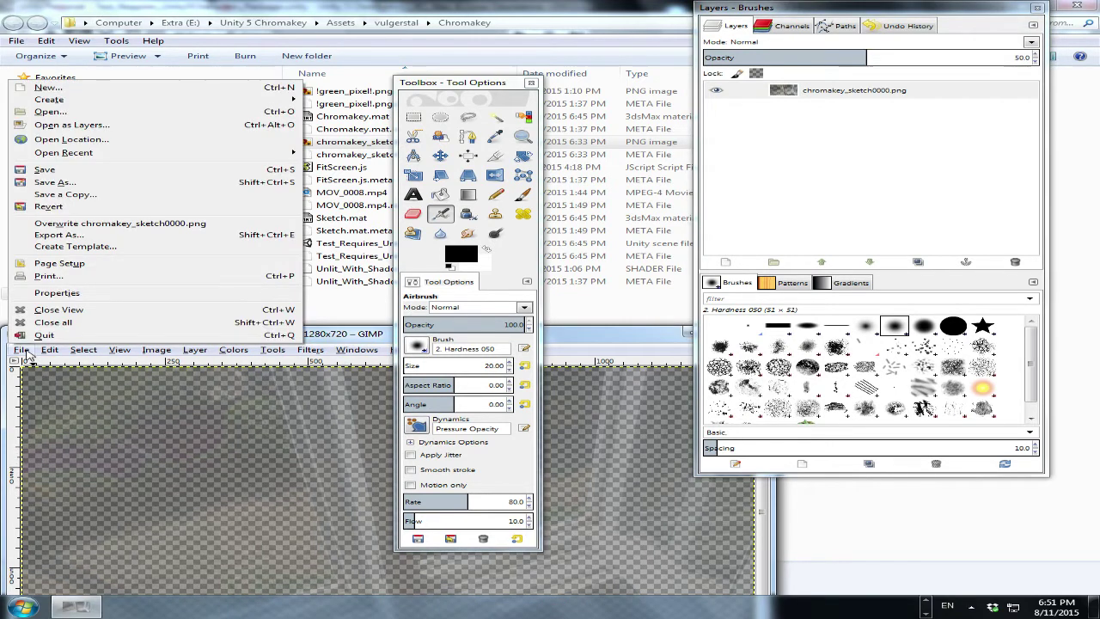
click(88, 241)
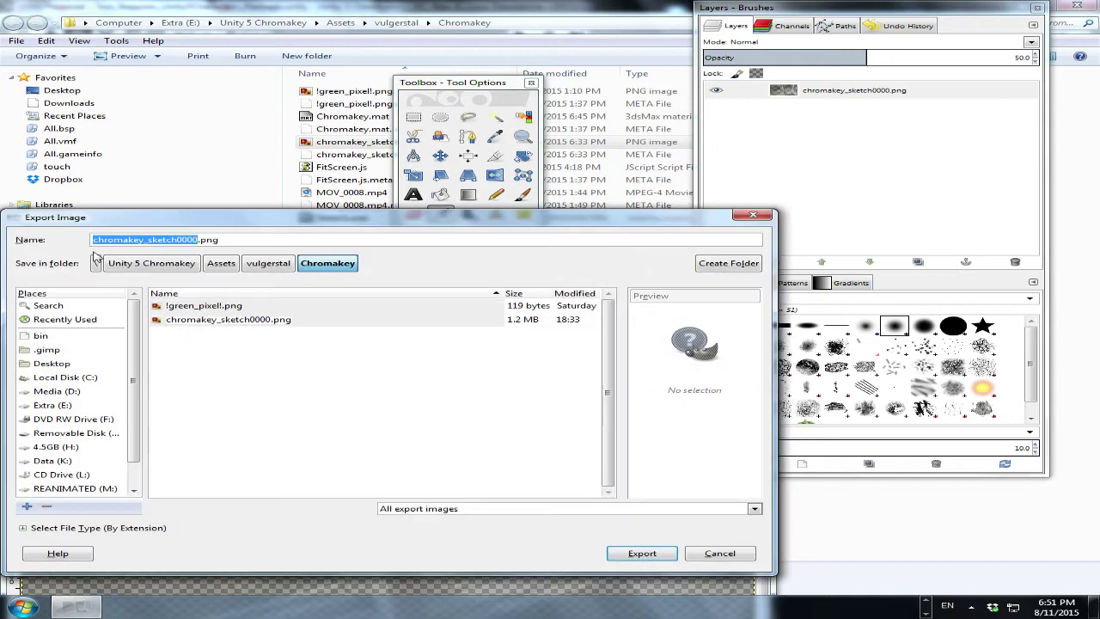
click(231, 241)
key(Return)
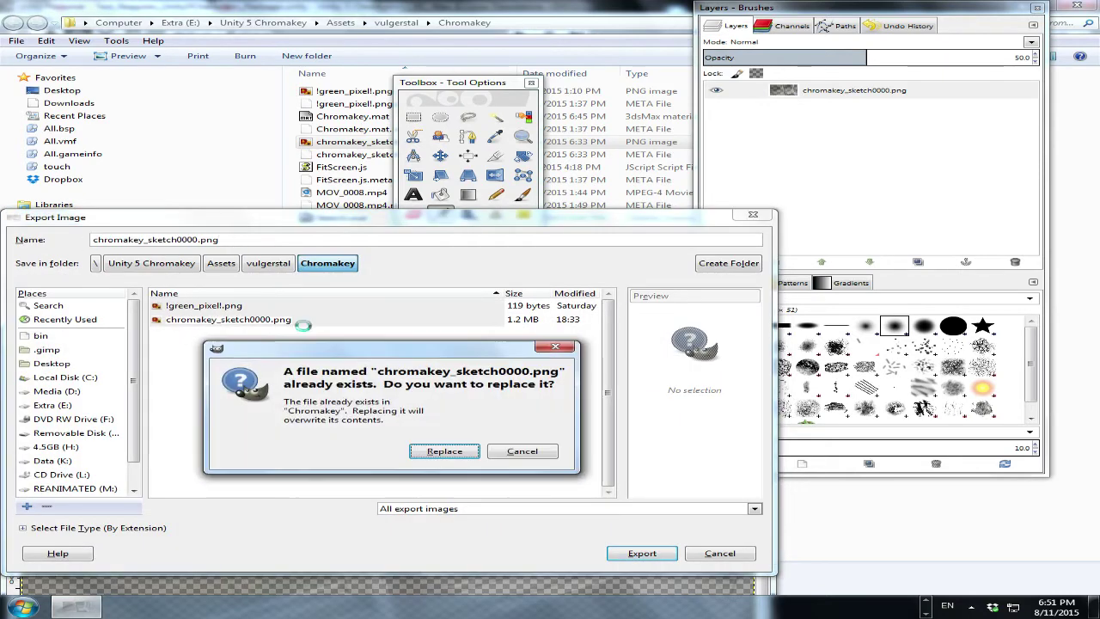
click(421, 435)
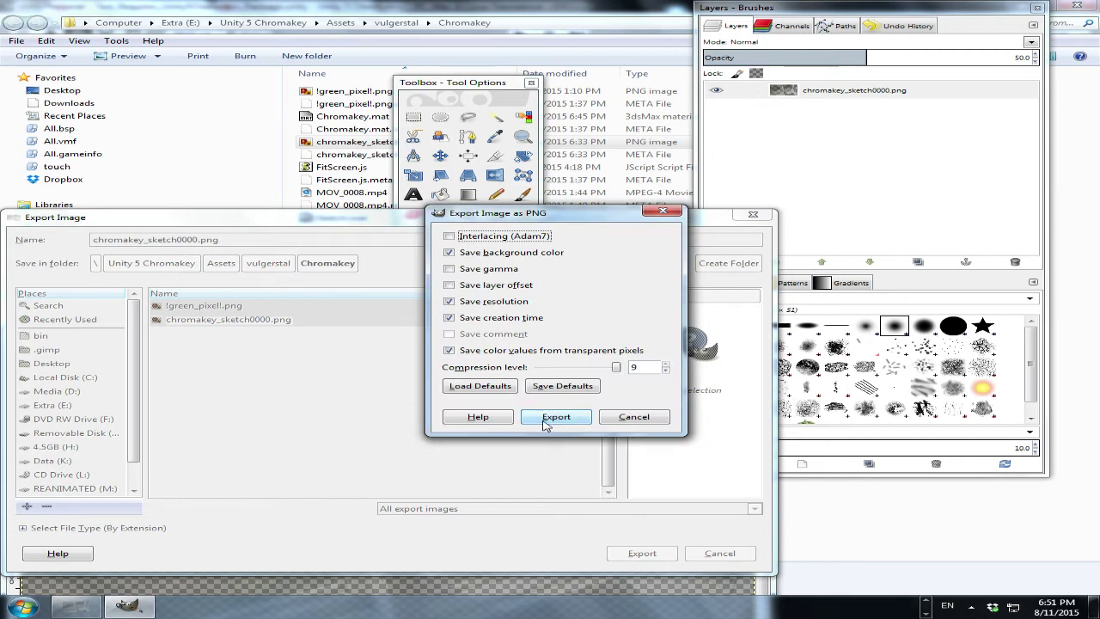
click(655, 214)
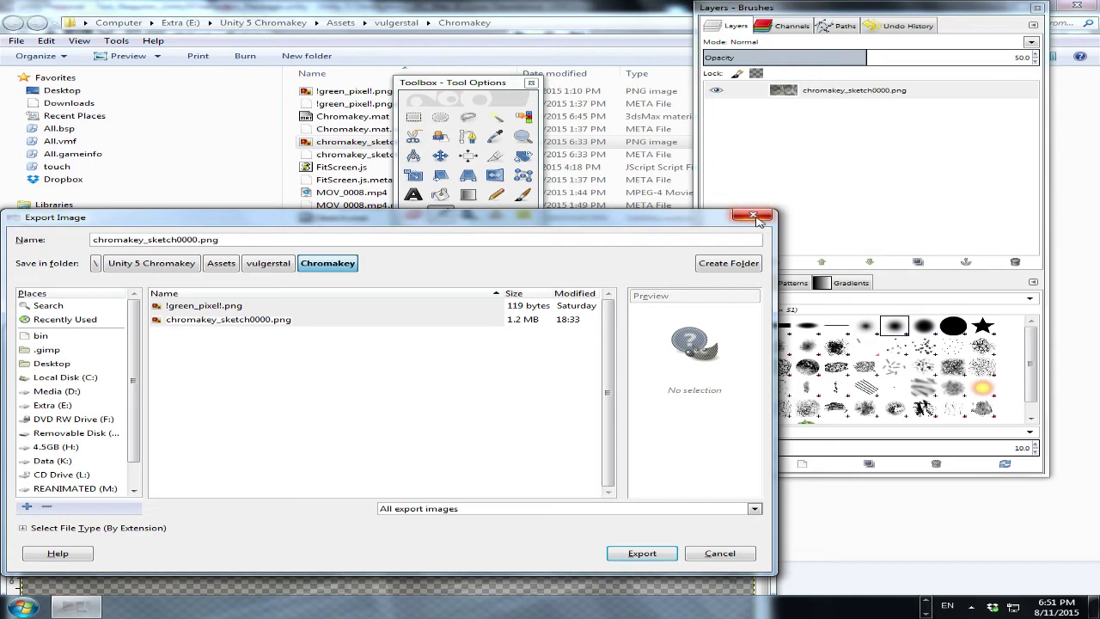
click(755, 217)
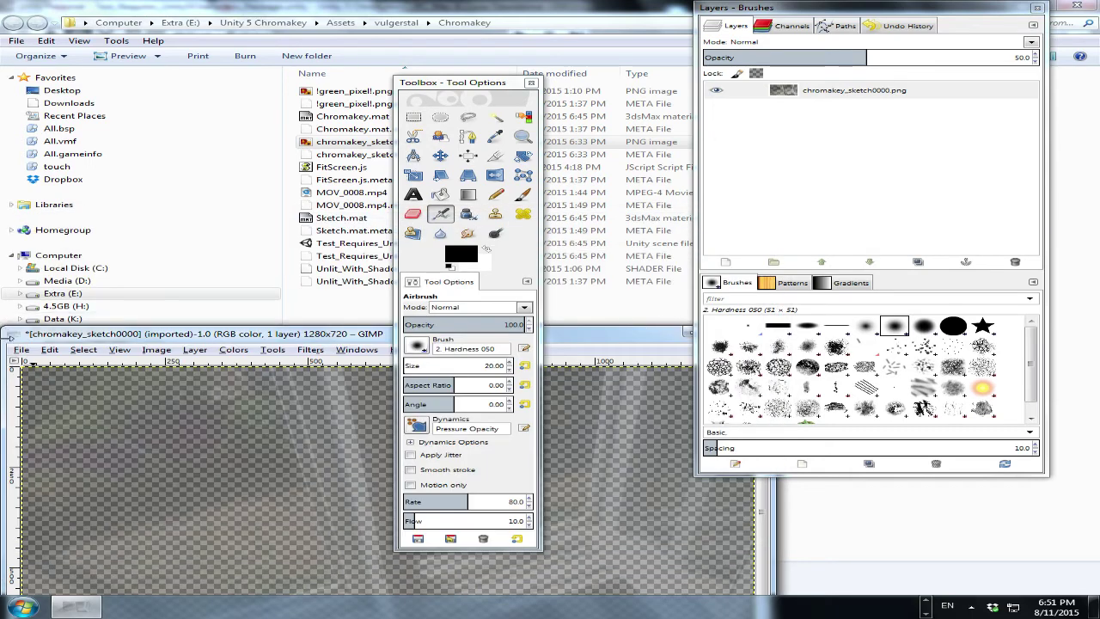
Quit GIMP, discarding the unsaved changes
click(21, 351)
click(43, 335)
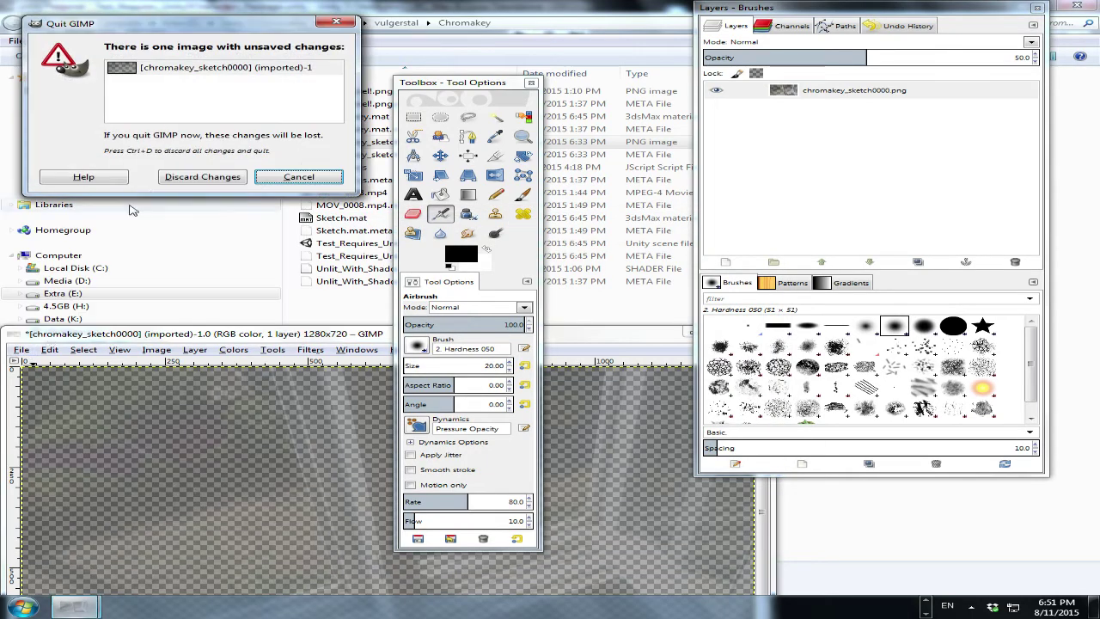
click(182, 179)
Restore Unity's full editor layout from the maximized Game view
click(116, 607)
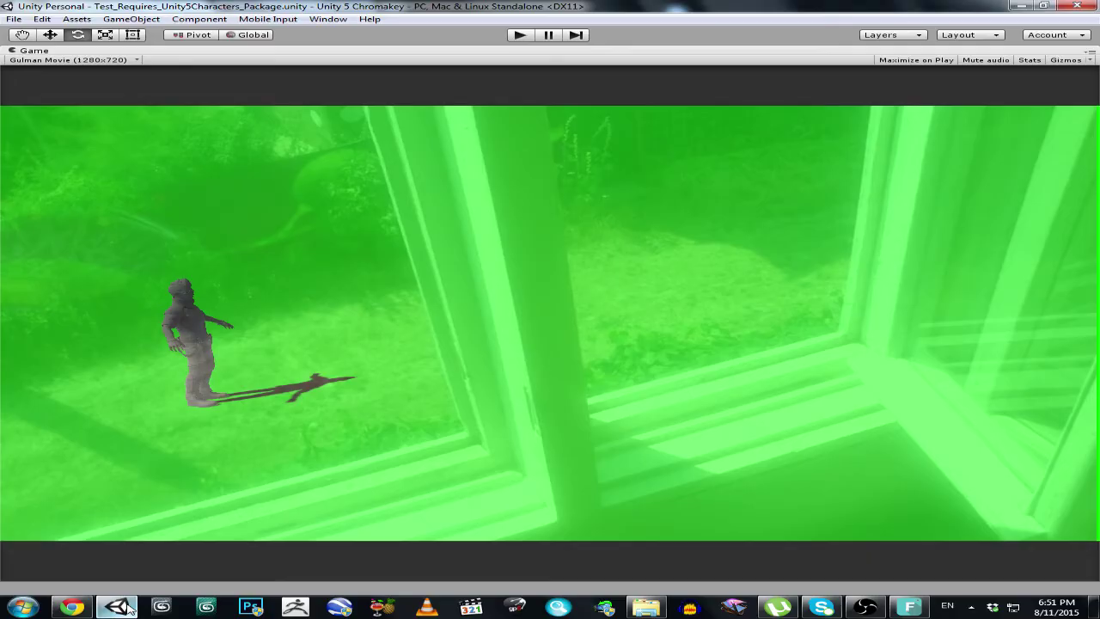
right_click(356, 53)
click(380, 57)
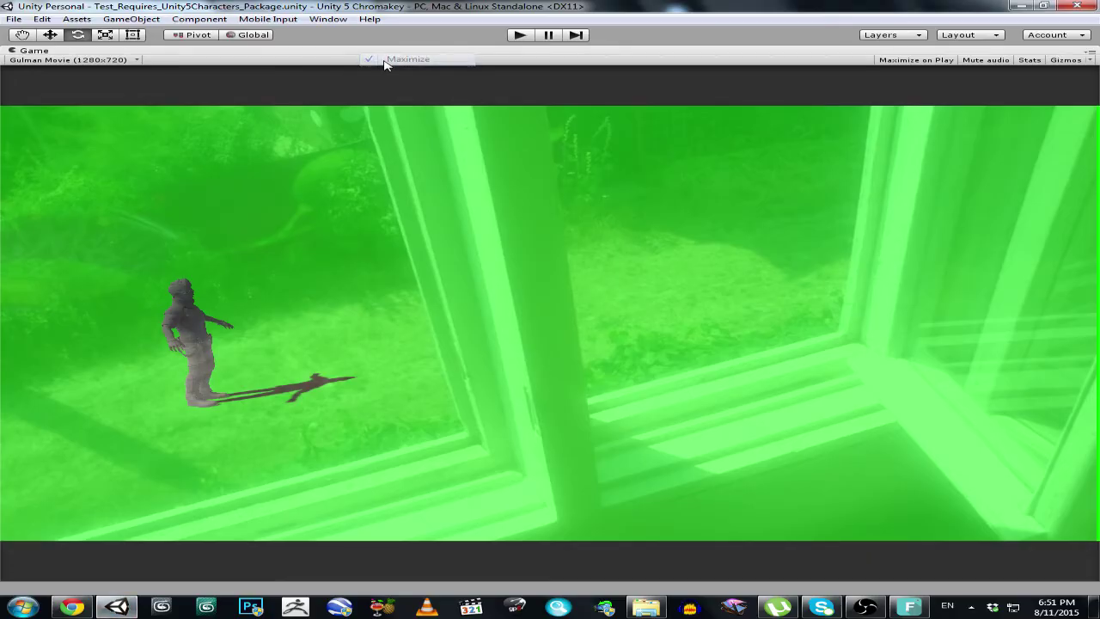
alt+drag(493, 184, 546, 197)
Deactivate wall planes Plane (1) through Plane (5), keeping the floor Plane
double_click(26, 131)
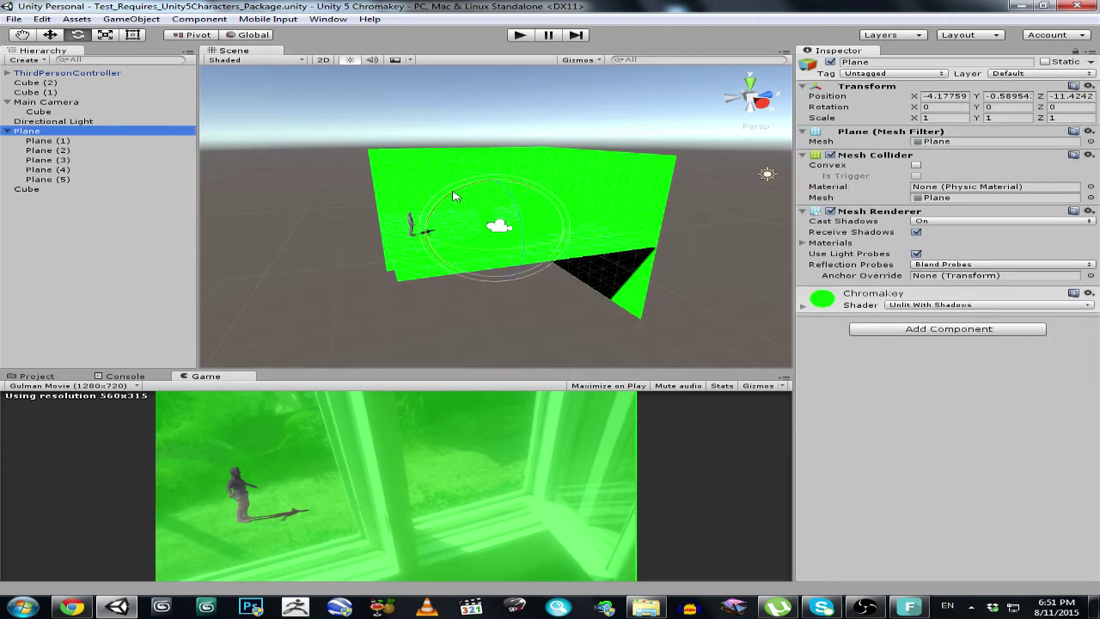
click(64, 143)
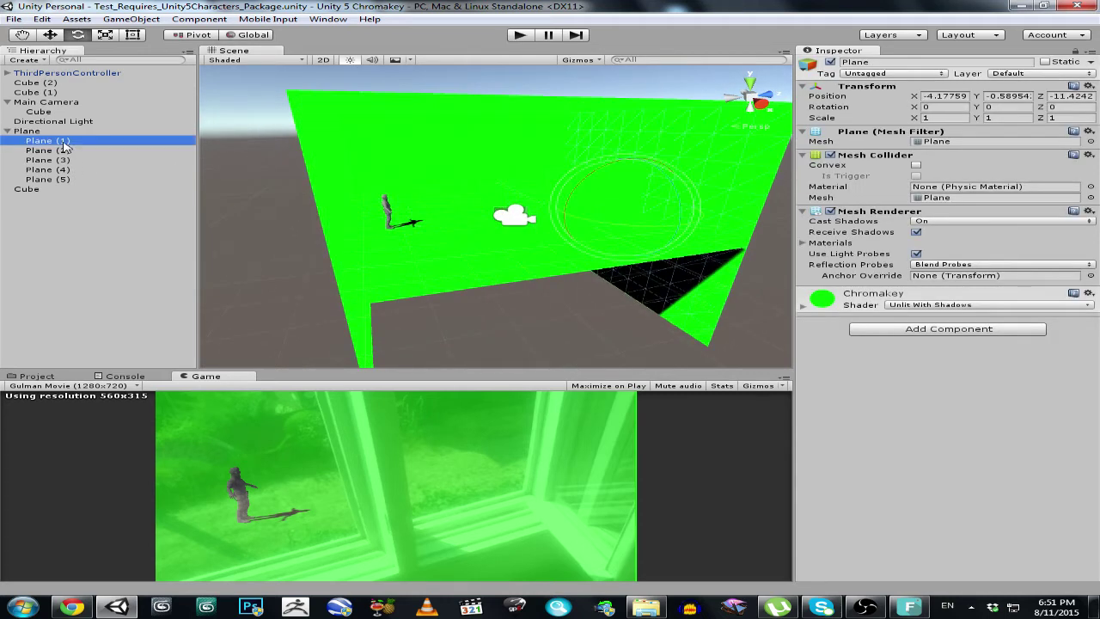
shift+click(49, 179)
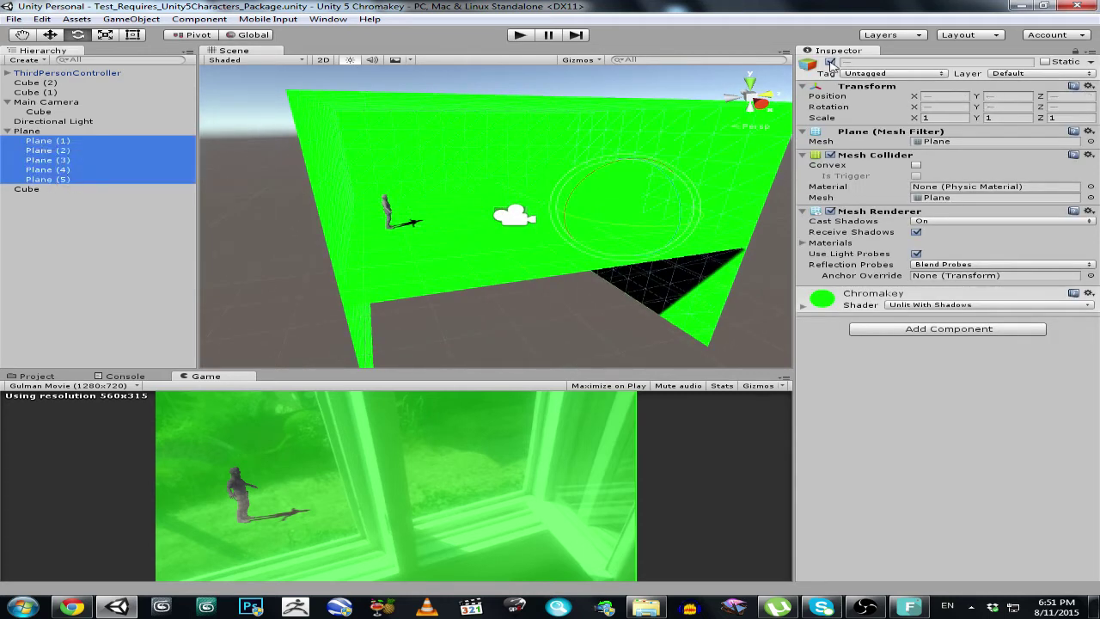
click(830, 62)
click(26, 130)
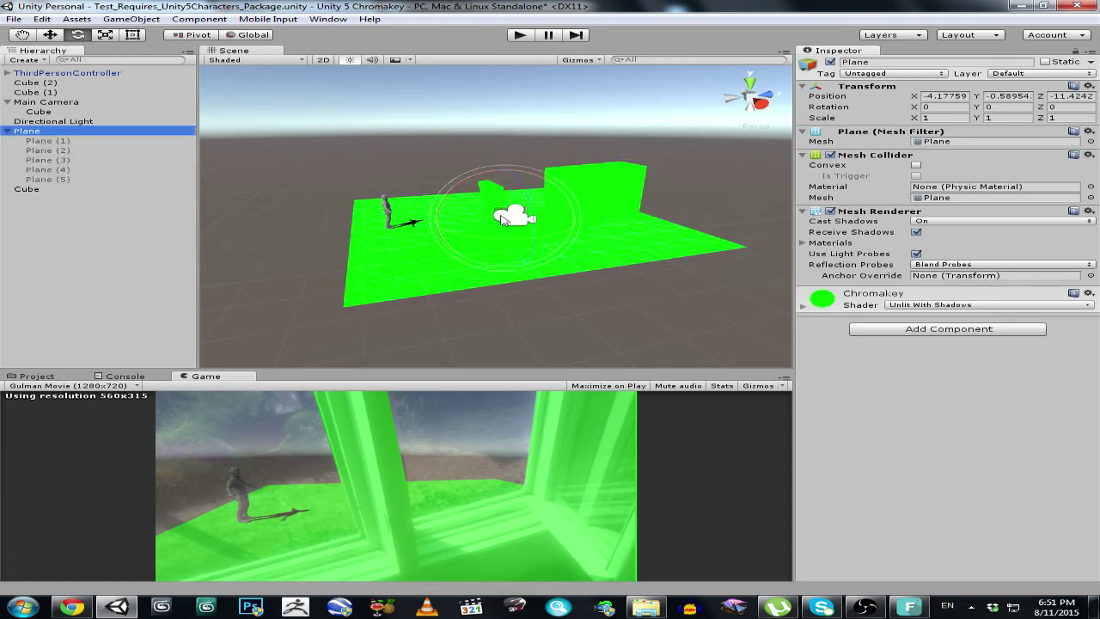
Zoom the Scene view toward the green floor and show the project's materials
mouse_move(503, 219)
alt+right_down()
mouse_move(484, 233)
mouse_move(499, 236)
alt+right_up()
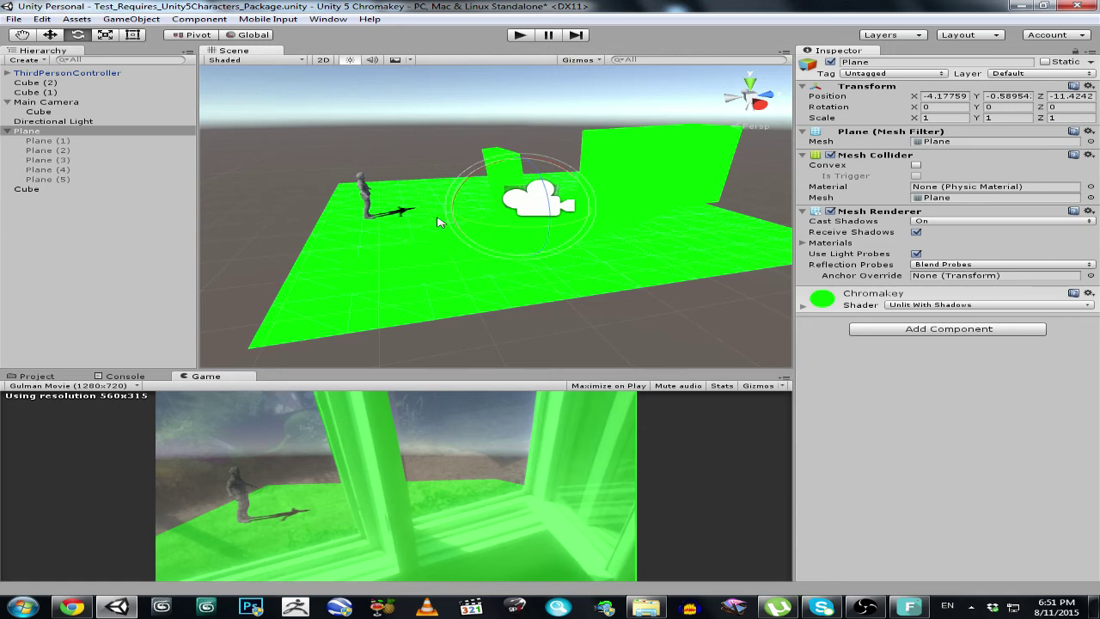
alt+right_drag(440, 227, 451, 191)
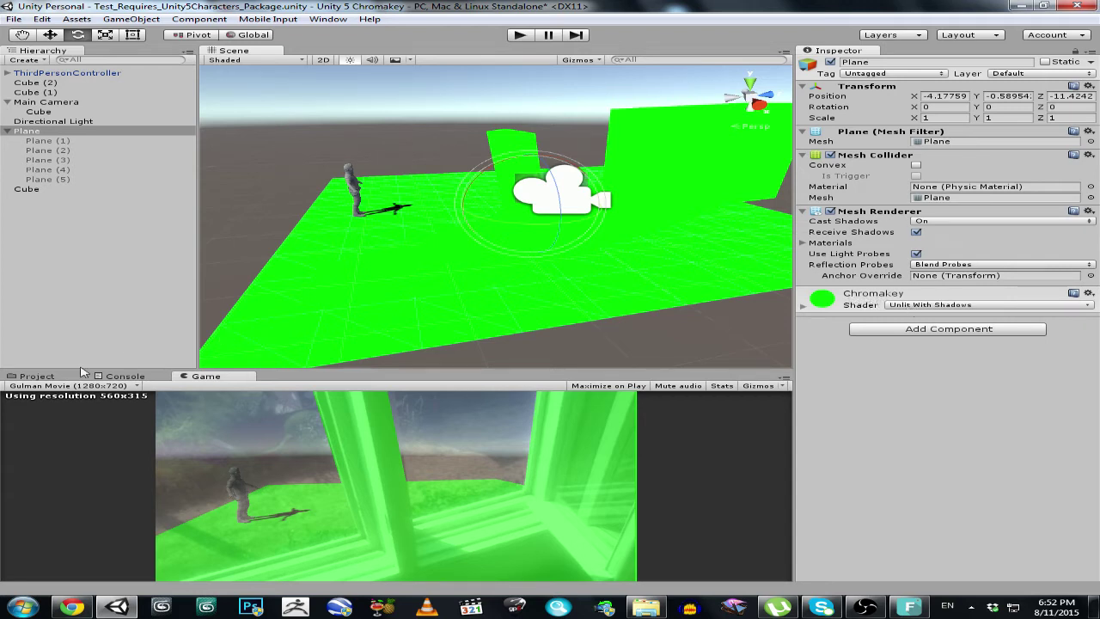
click(65, 378)
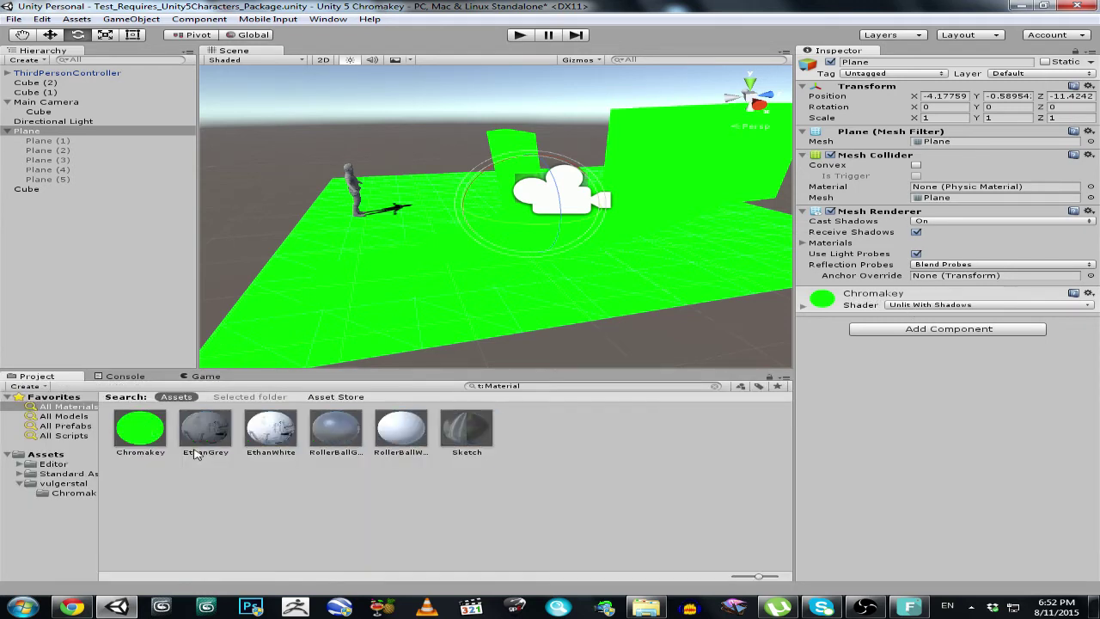
Review the Chromakey material via Assets and All Materials, then open the vulgerstal folder
click(130, 440)
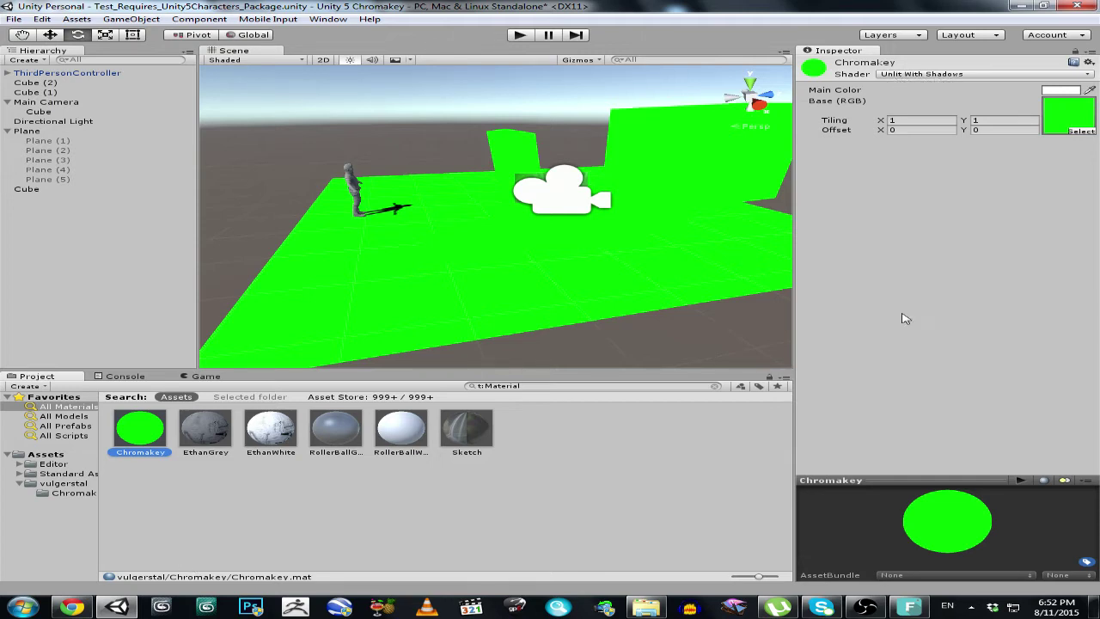
click(48, 454)
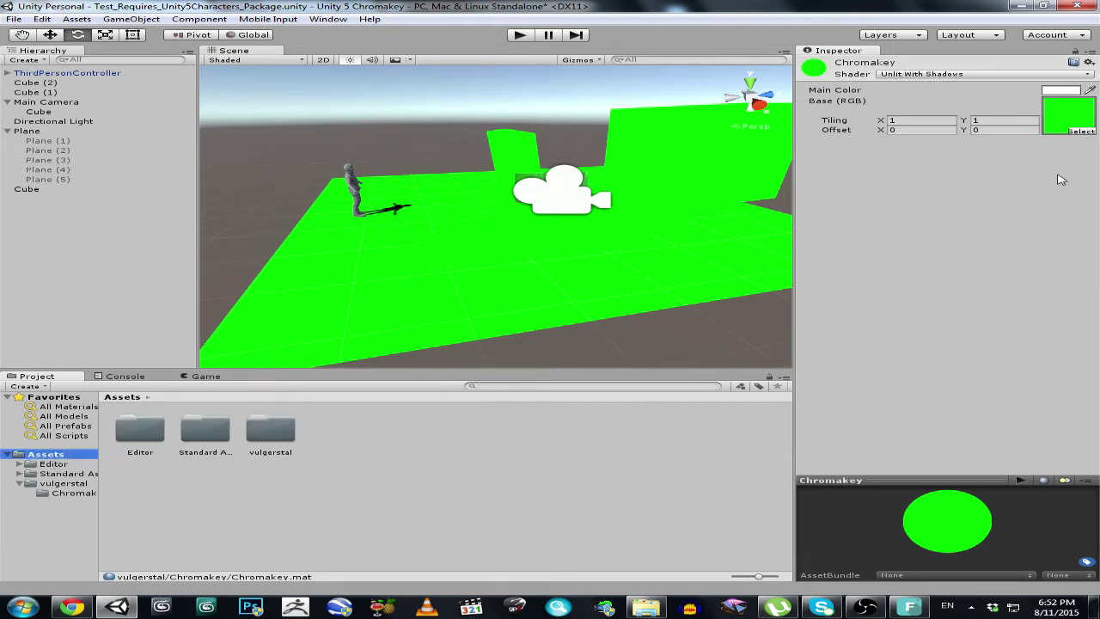
click(357, 239)
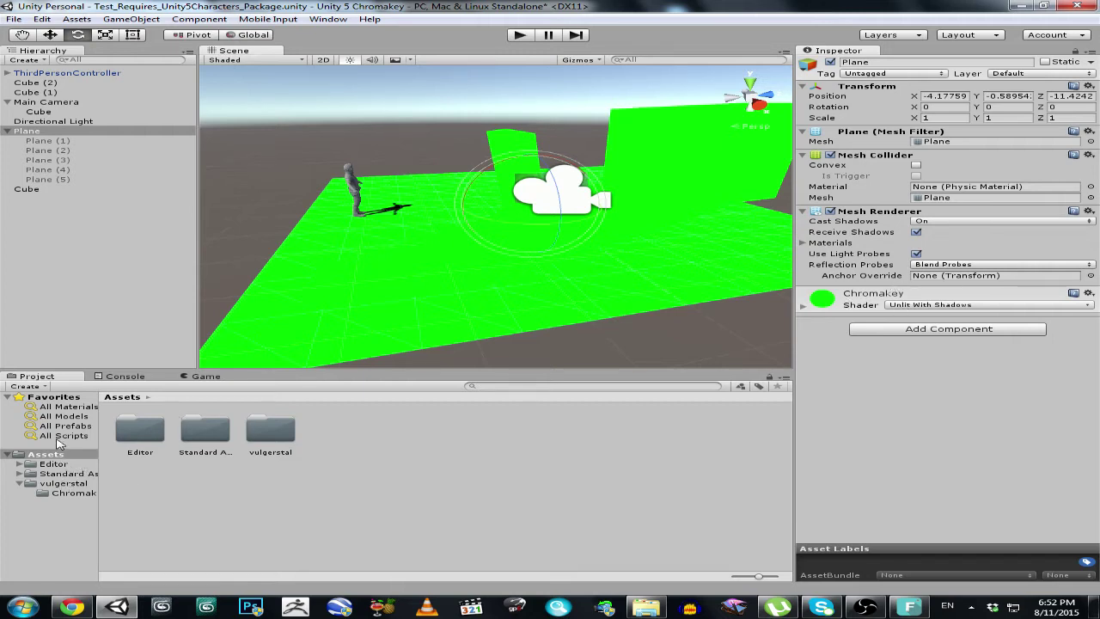
click(67, 407)
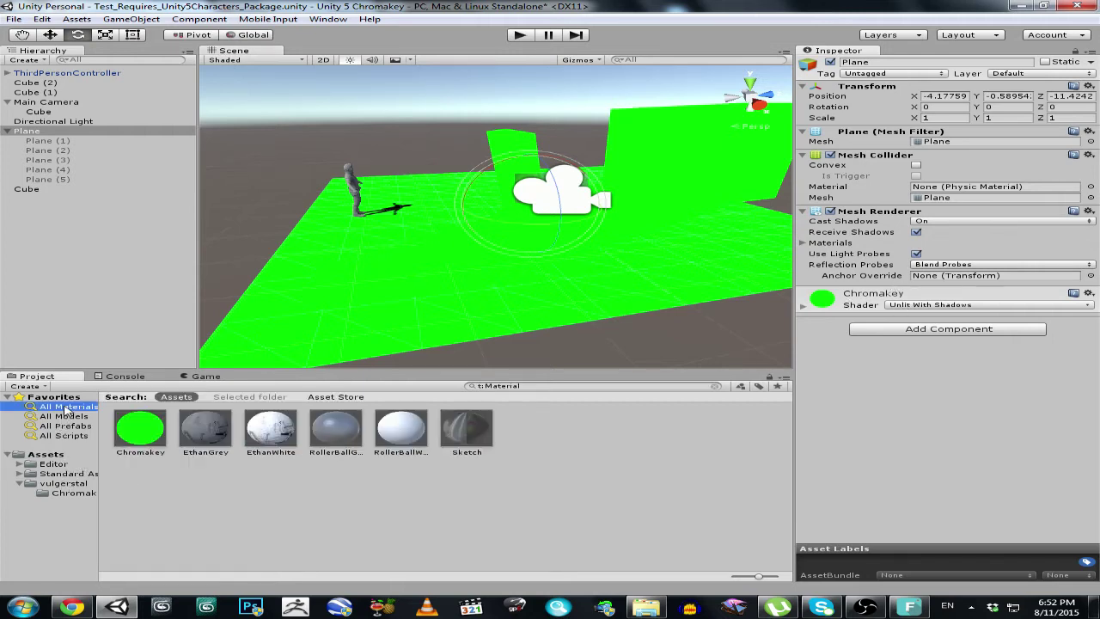
click(140, 428)
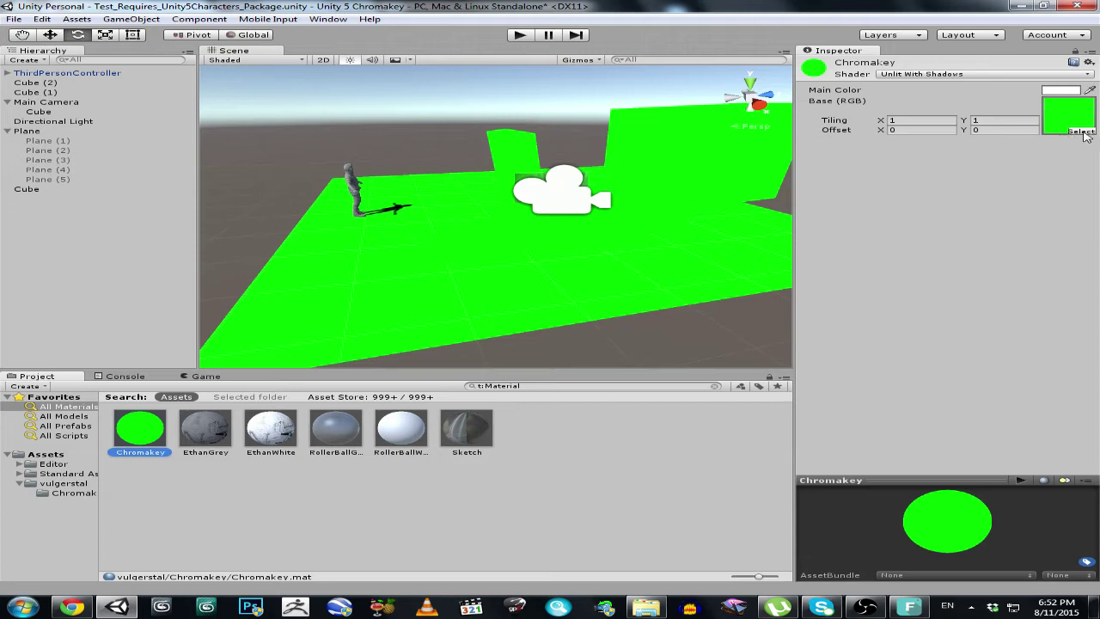
click(60, 483)
Open the Chromakey folder and inspect green_pixel, the Chromakey material and the Unlit With Shadows shader
click(159, 447)
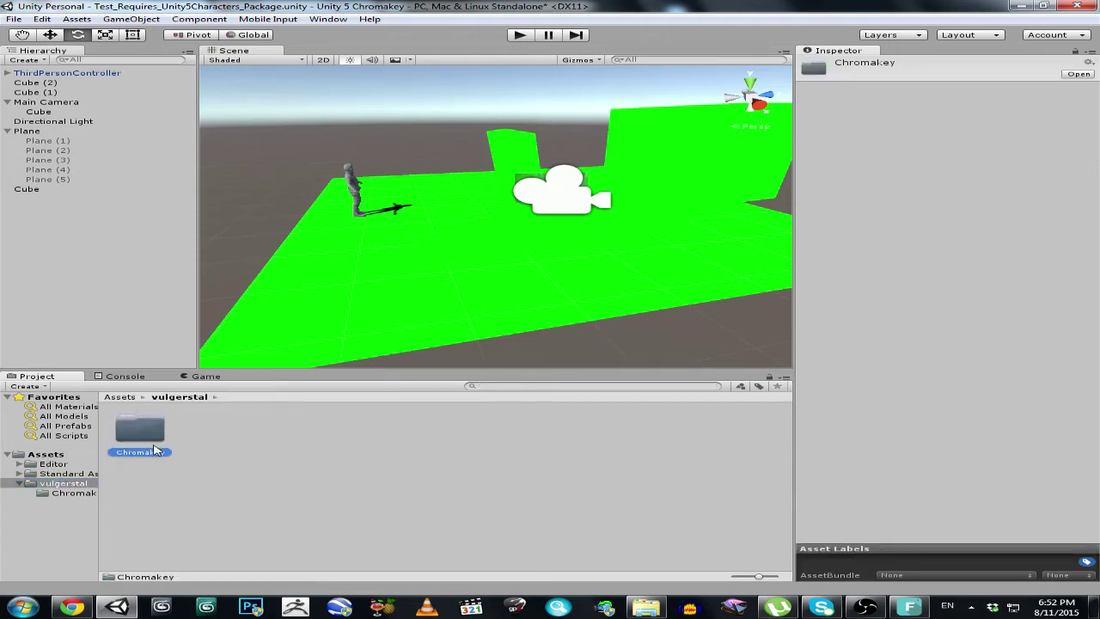
double_click(144, 445)
click(129, 431)
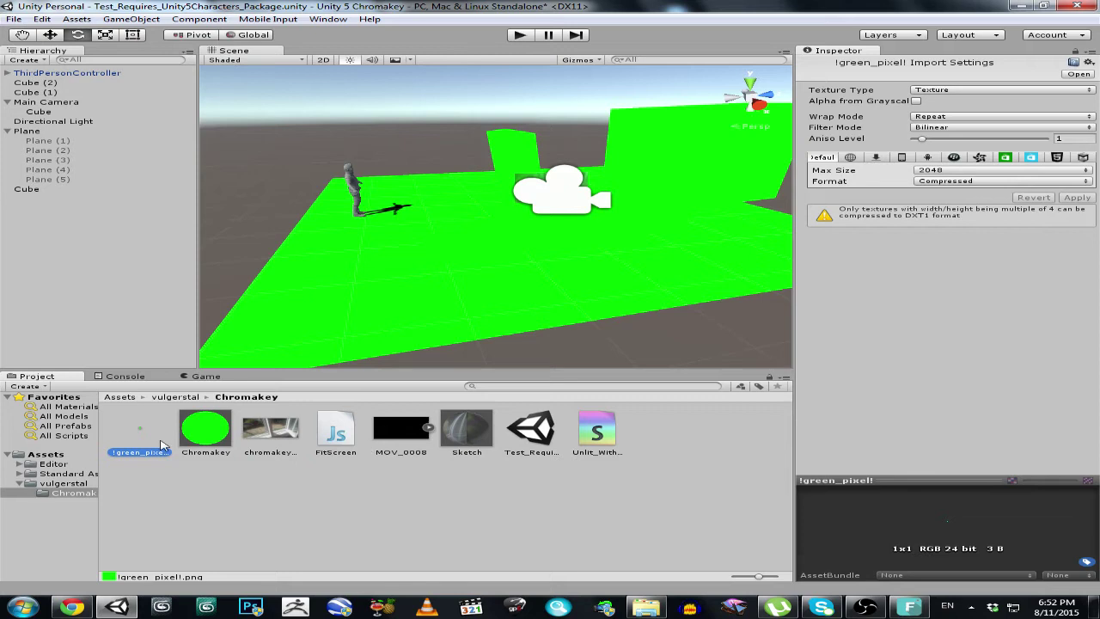
click(204, 434)
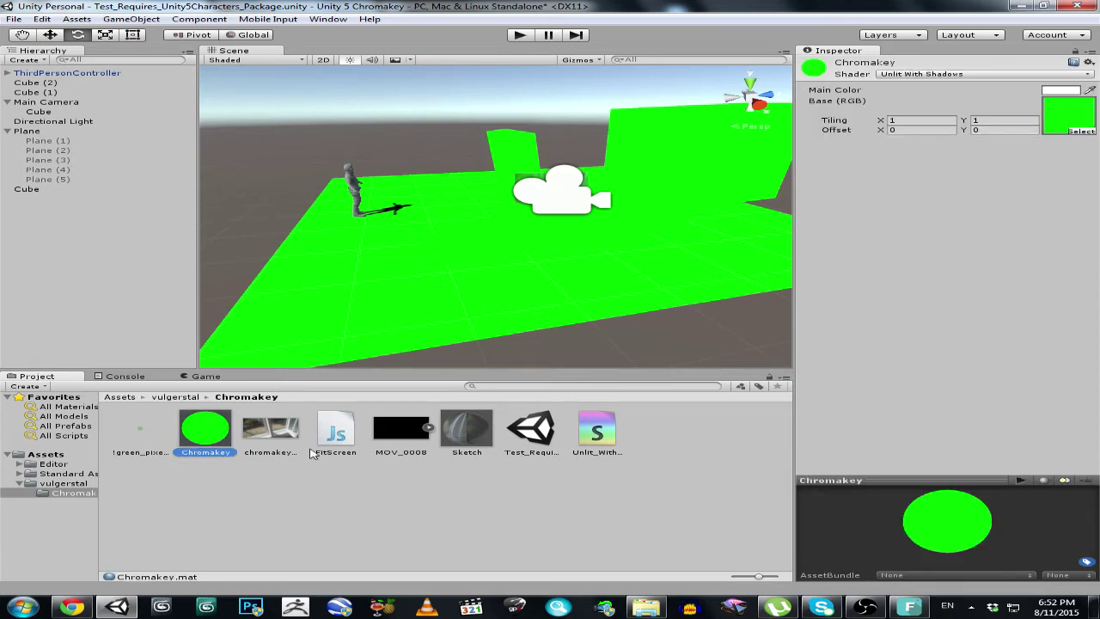
click(592, 446)
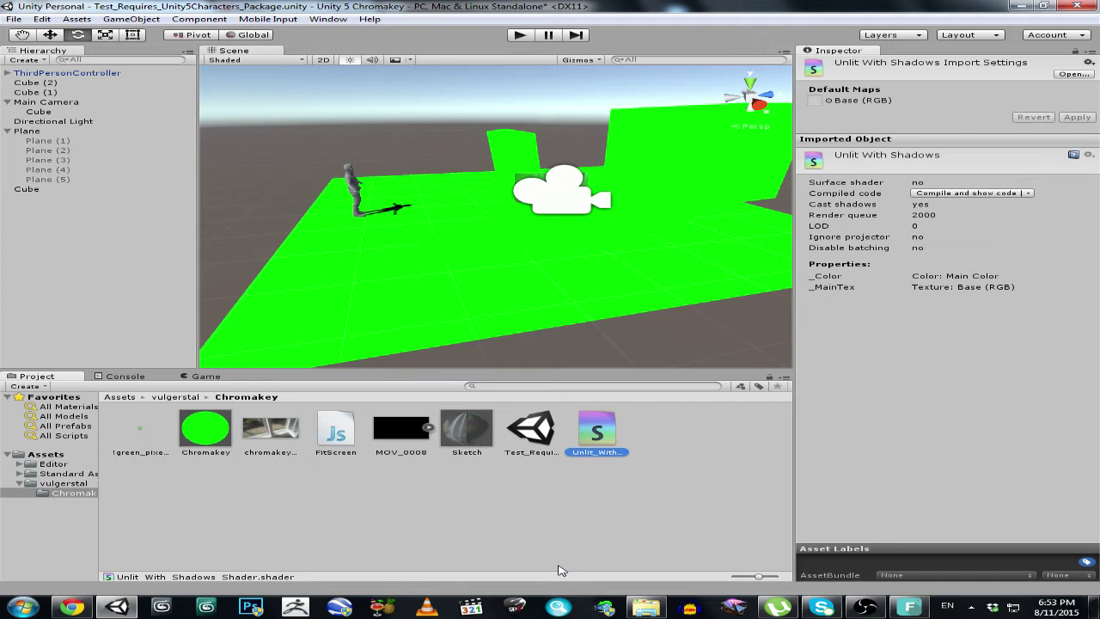
Inspect the chromakey_sketch0000 texture, FitScreen script, MOV_0008 movie and Sketch material
click(262, 442)
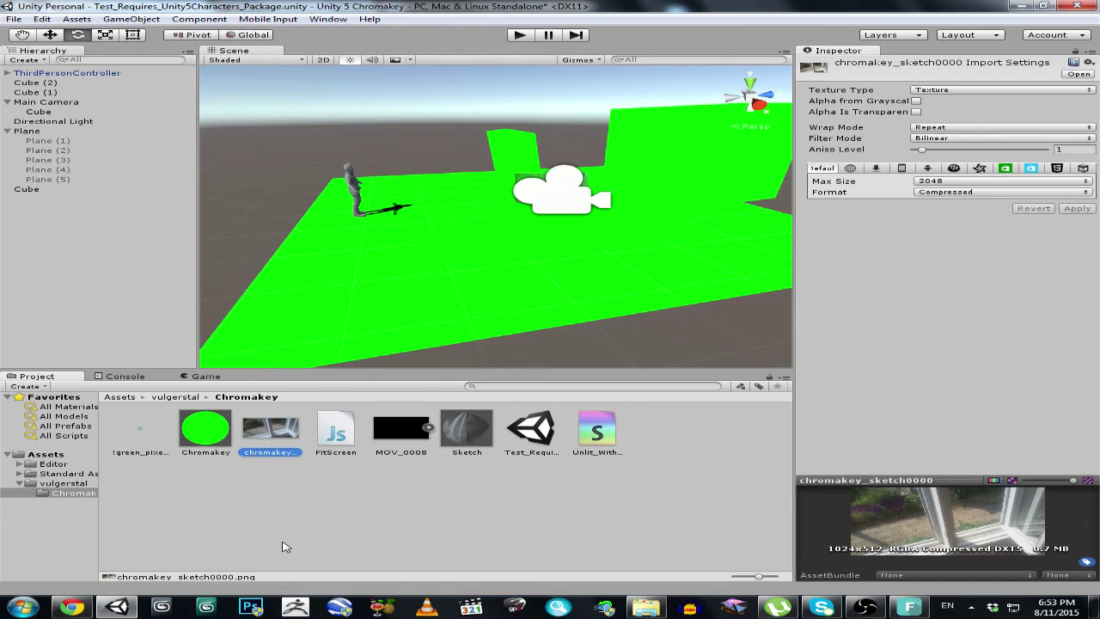
click(330, 448)
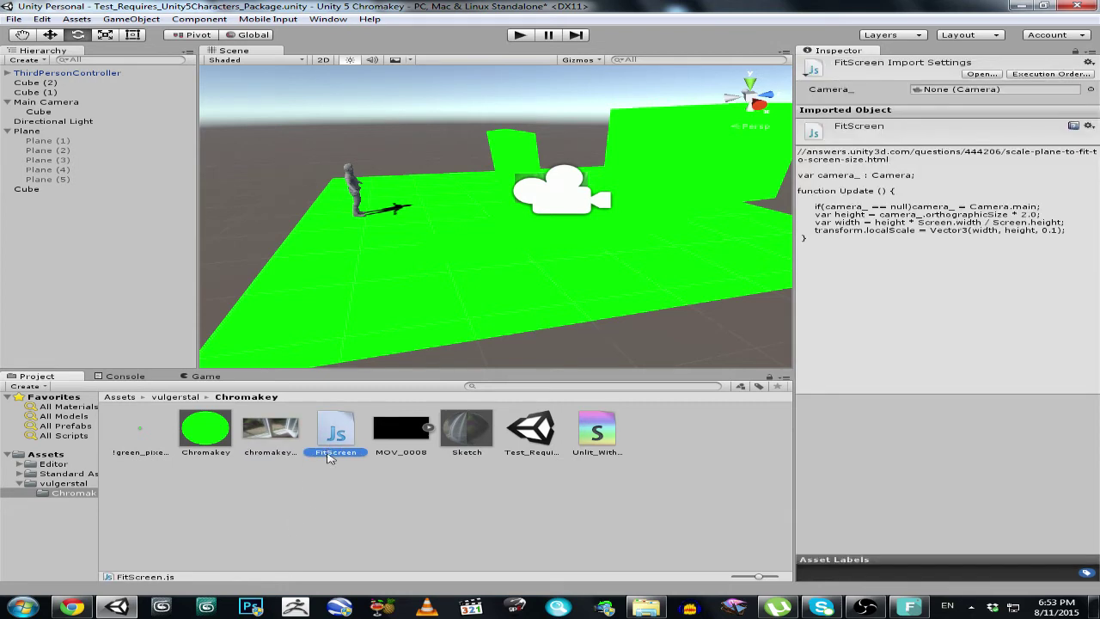
click(408, 437)
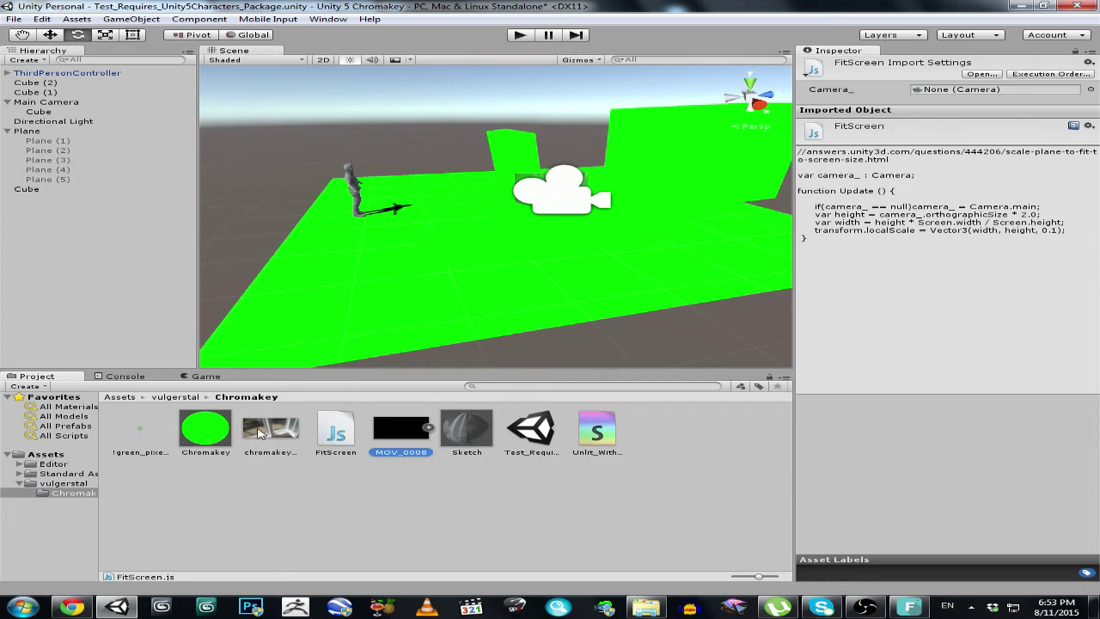
click(463, 433)
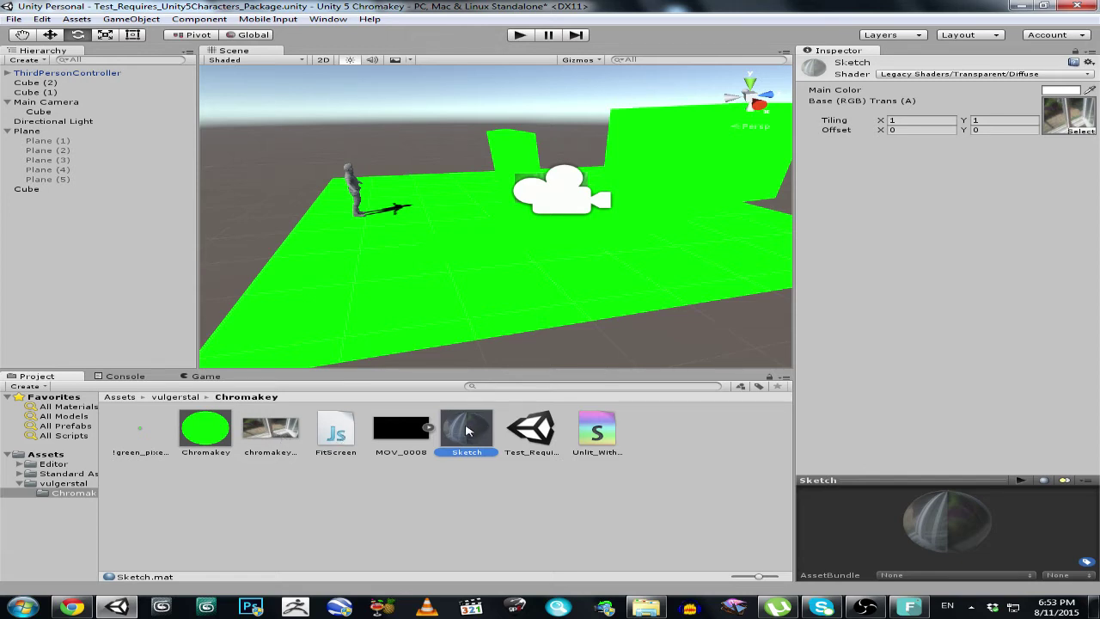
Return to the Chromakey assets and select the Cube under Main Camera
click(191, 376)
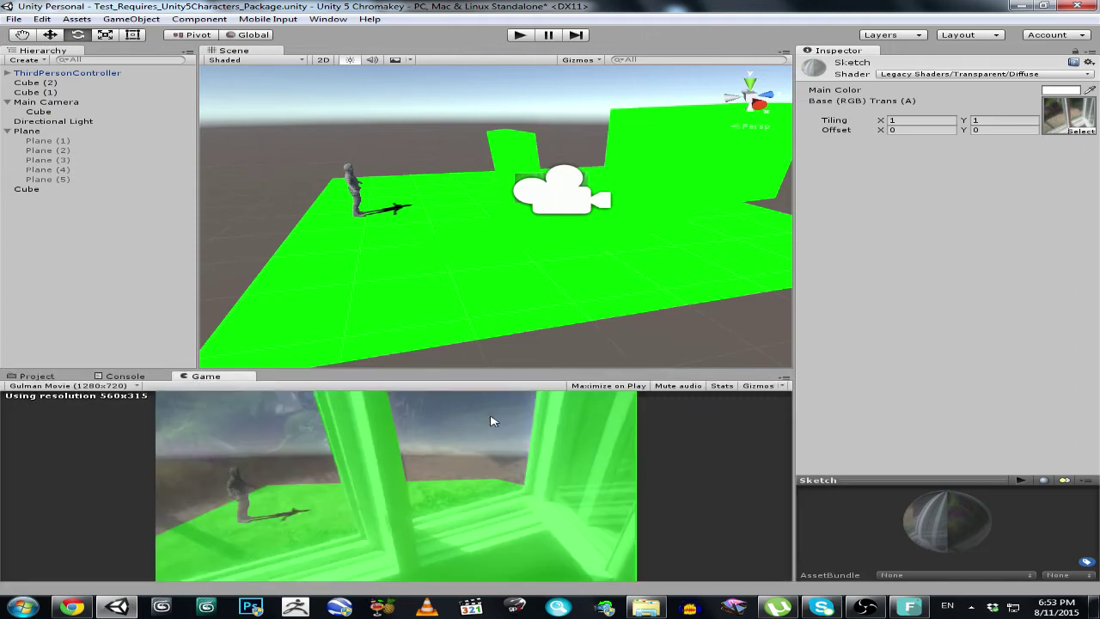
click(43, 378)
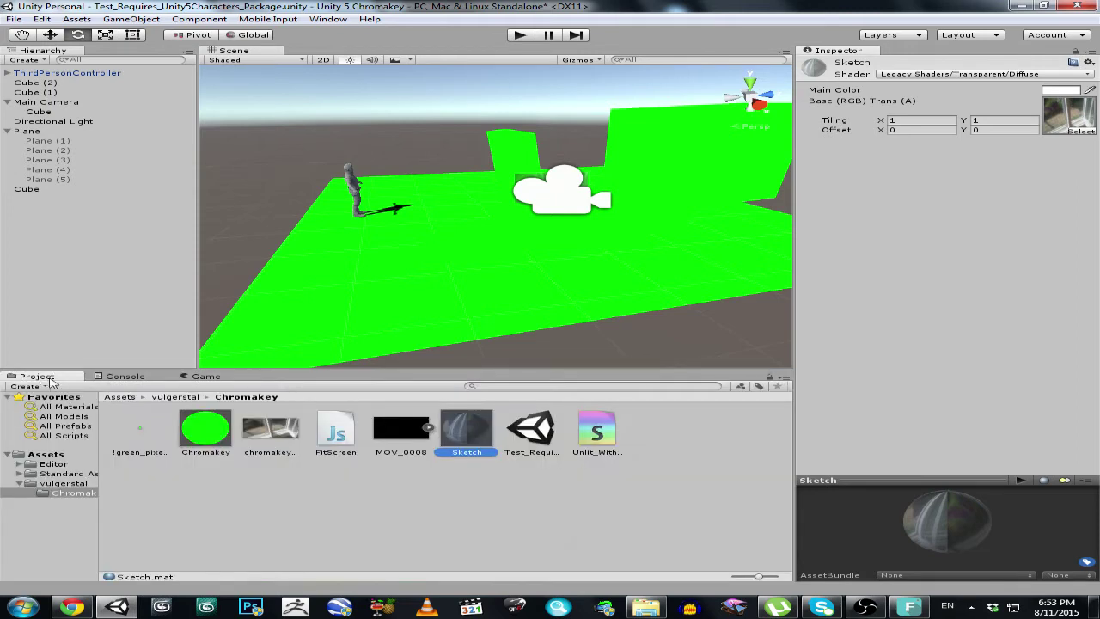
click(39, 111)
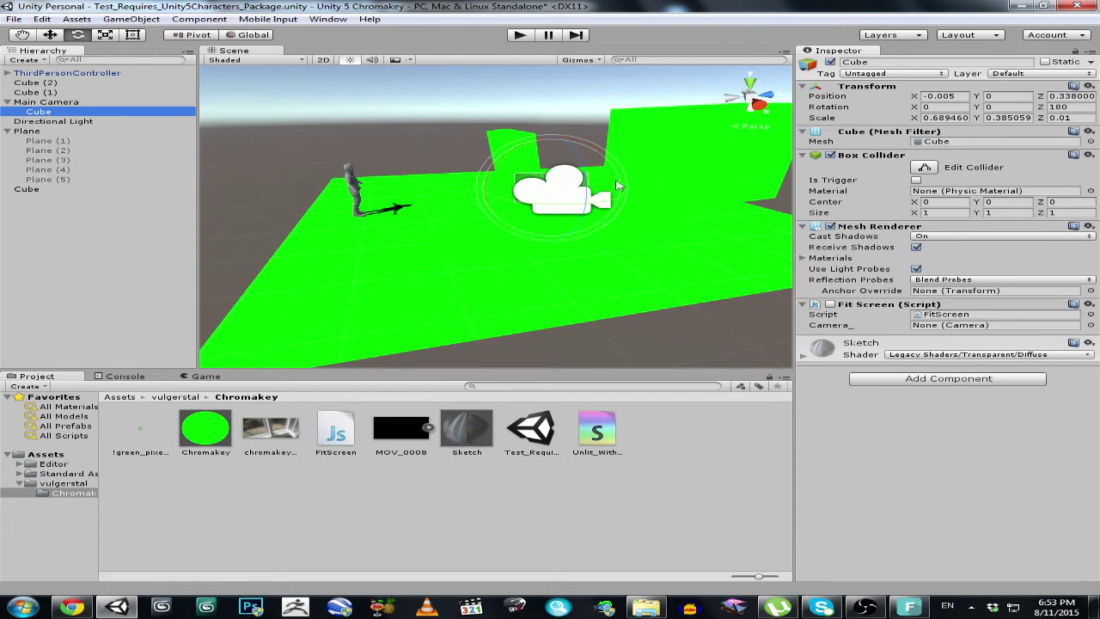
click(52, 102)
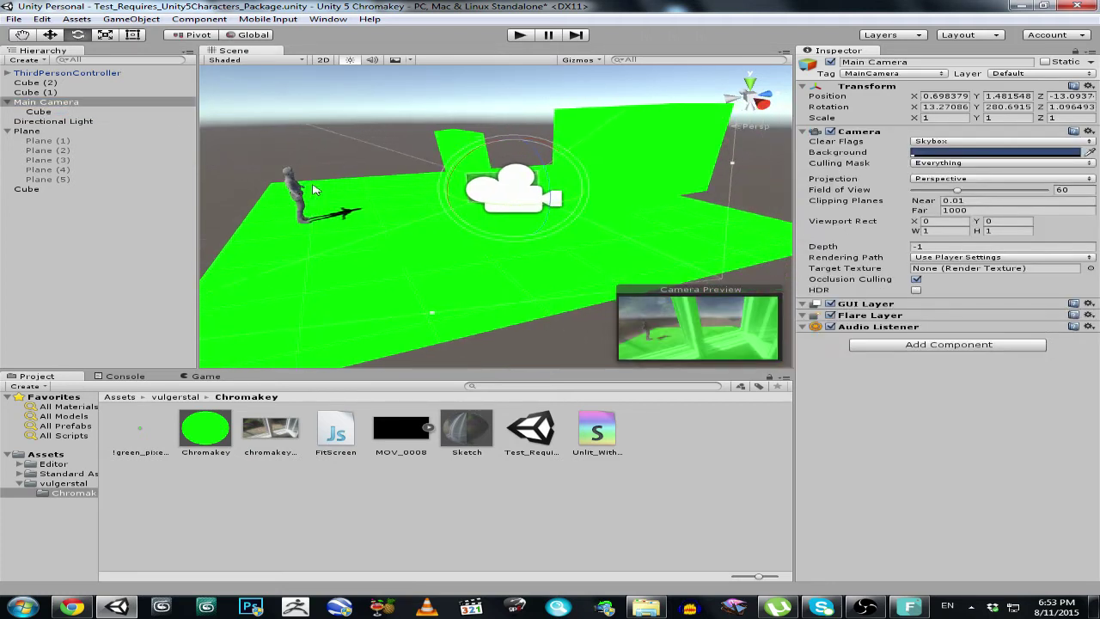
click(39, 112)
click(43, 102)
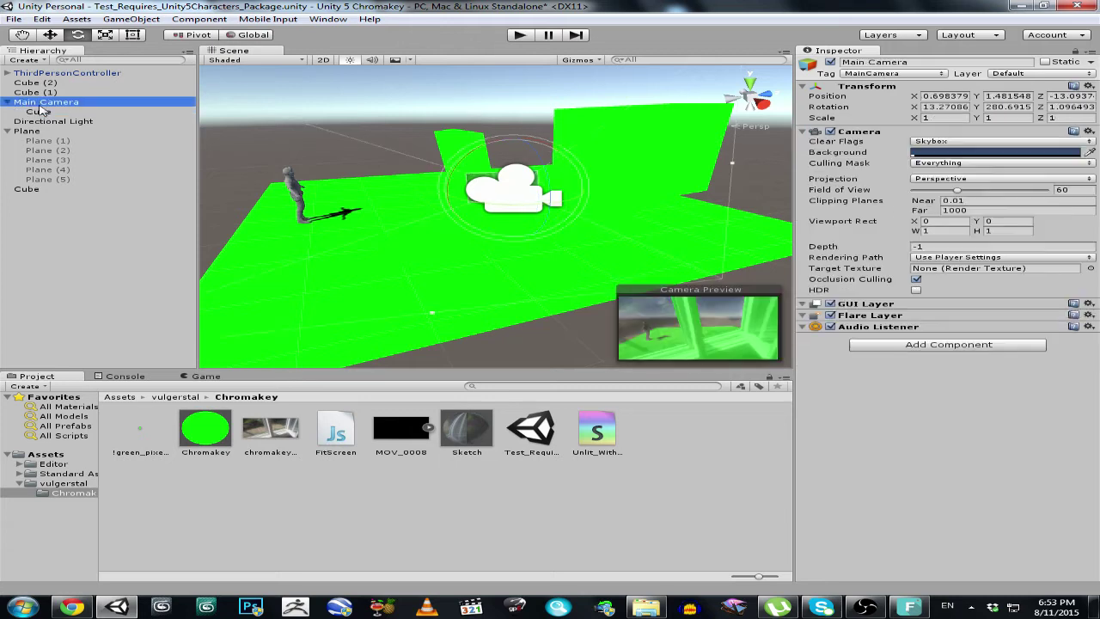
click(39, 112)
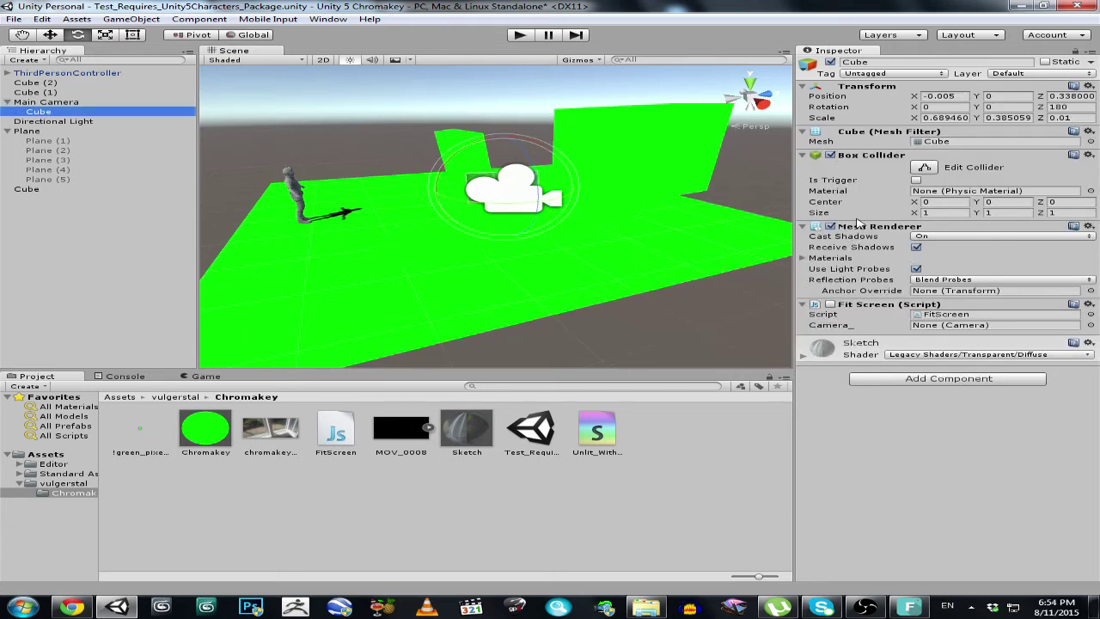
Remove the Box Collider and Fit Screen (Script) components from the Cube
right_click(853, 161)
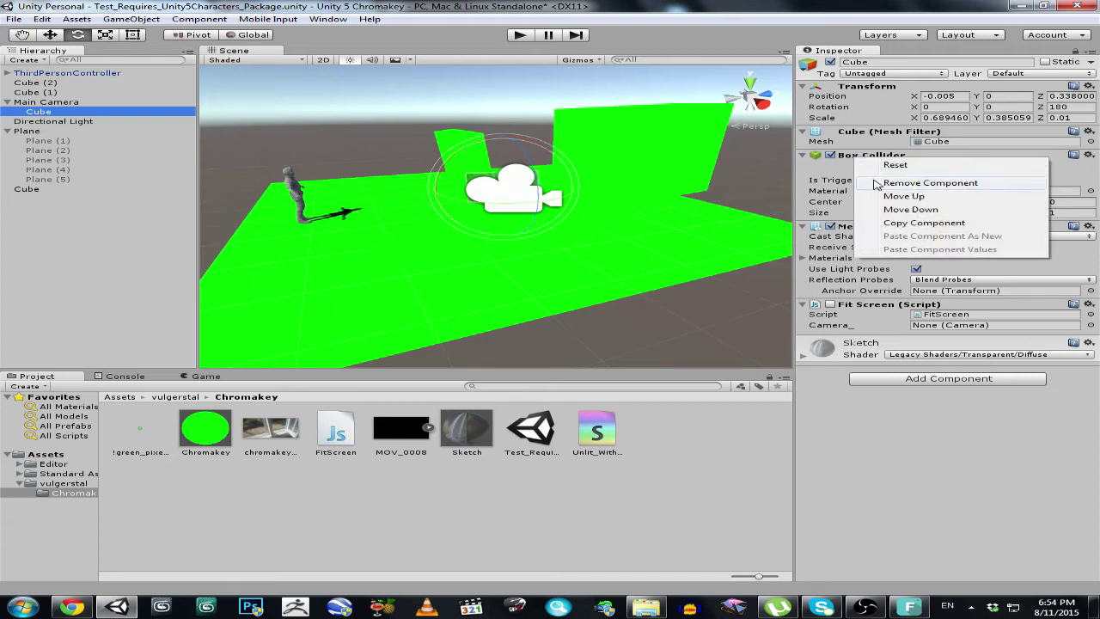
click(877, 184)
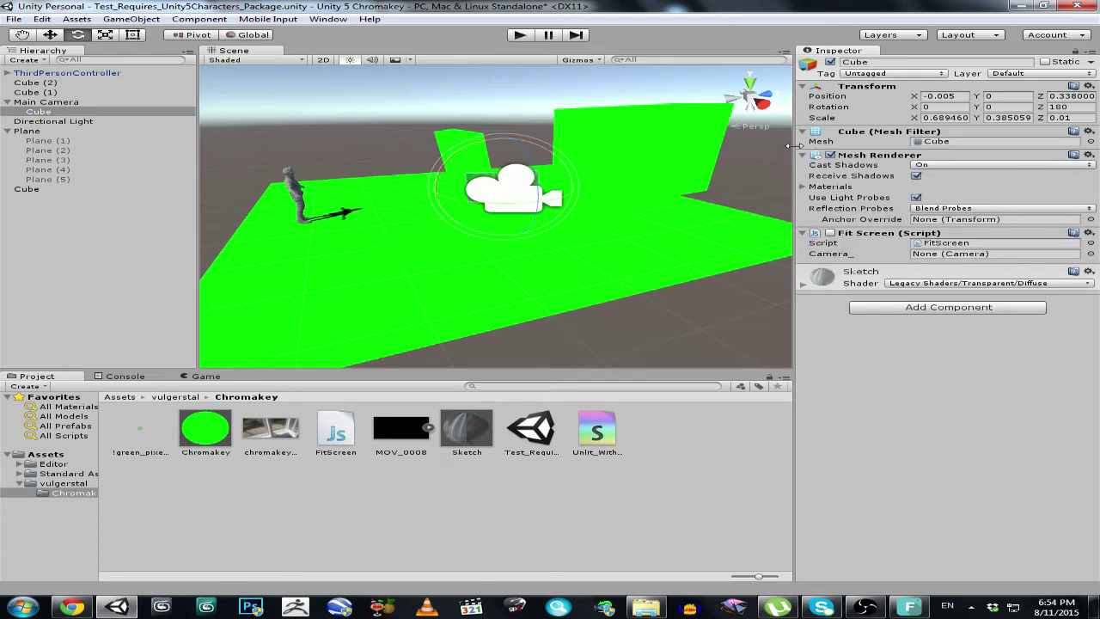
right_click(863, 236)
click(918, 258)
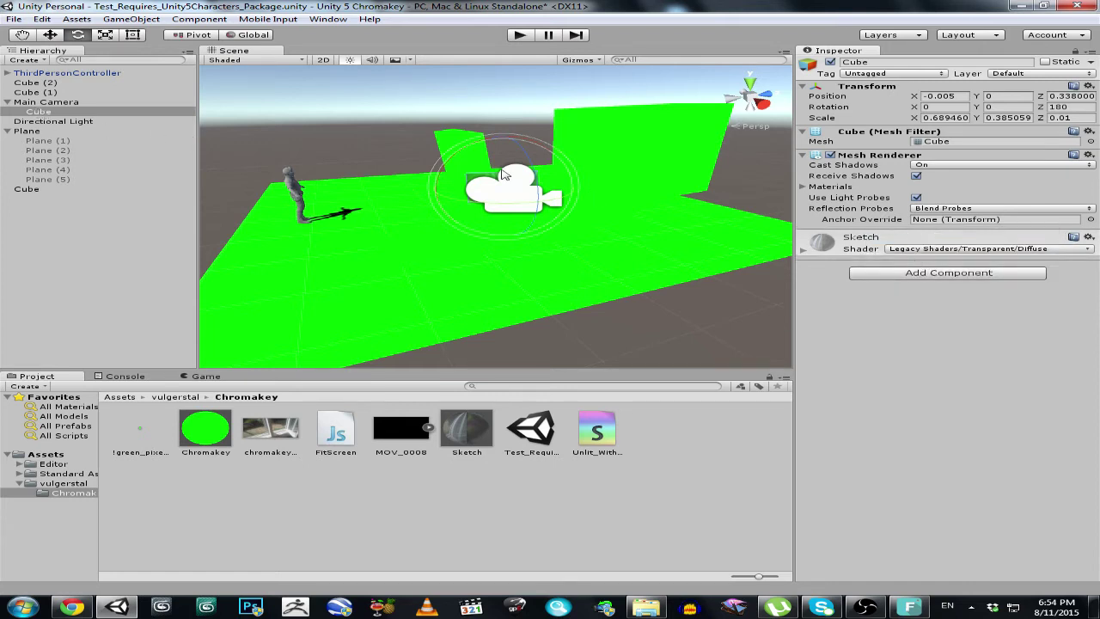
alt+drag(506, 175, 618, 219)
Stretch the camera's video panel Cube to fill the shot (Scale Y 0.385, Position Z 0.338)
key(e)
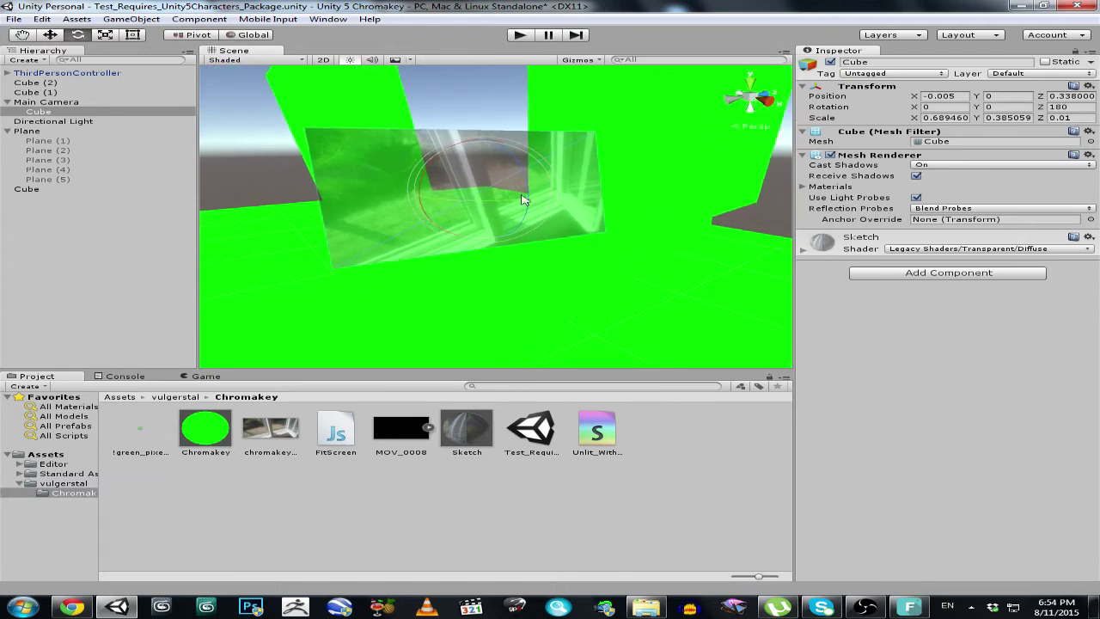
click(204, 378)
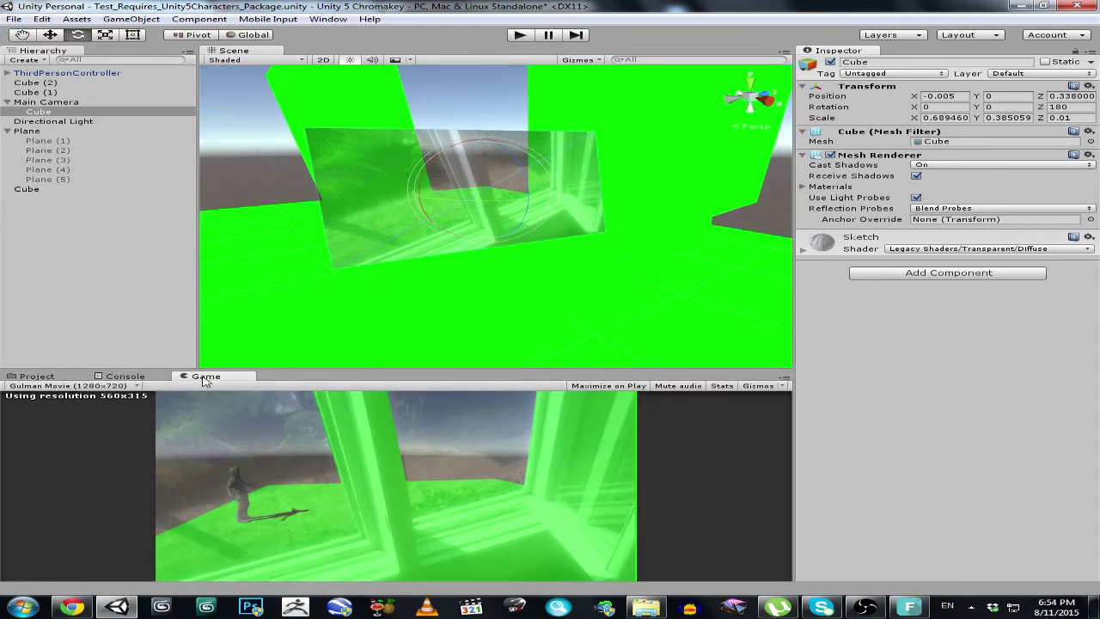
alt+drag(615, 172, 491, 209)
scroll(491, 209, up, 3)
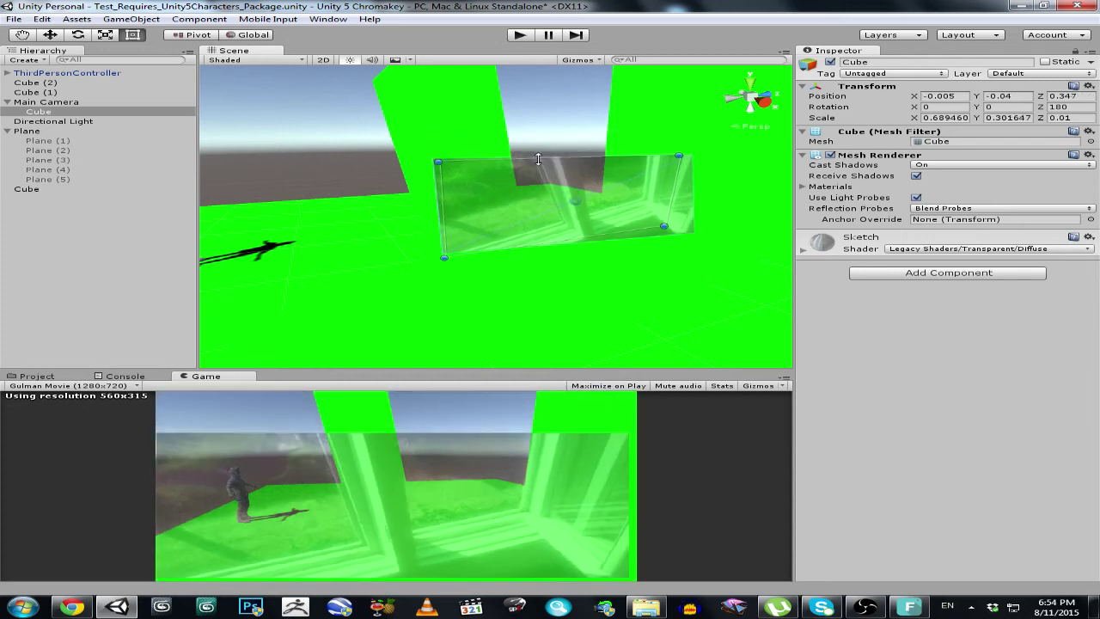
drag(684, 170, 707, 169)
key(ctrl+z)
key(ctrl+z)
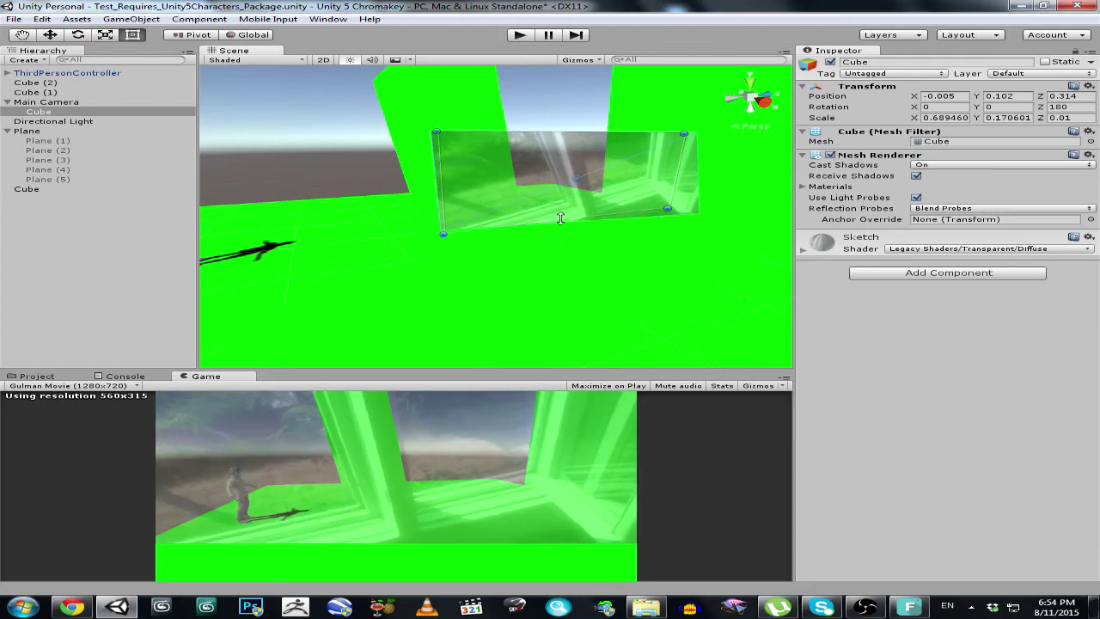
key(ctrl+z)
alt+drag(440, 200, 462, 201)
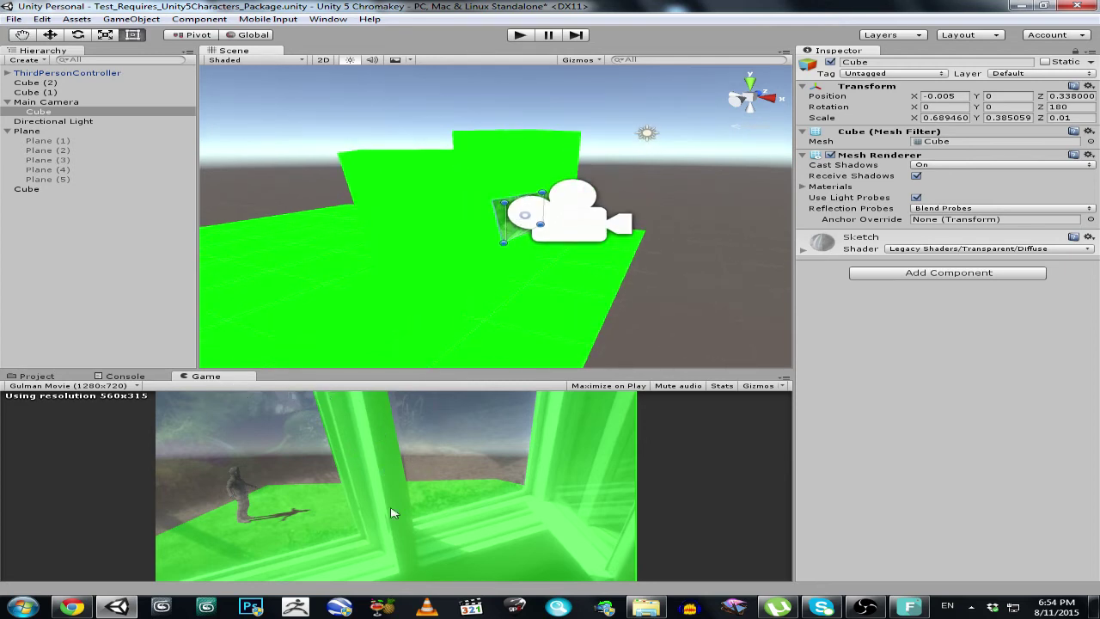
Preview the Game view maximized, then restore the normal editor layout
right_click(222, 380)
click(251, 388)
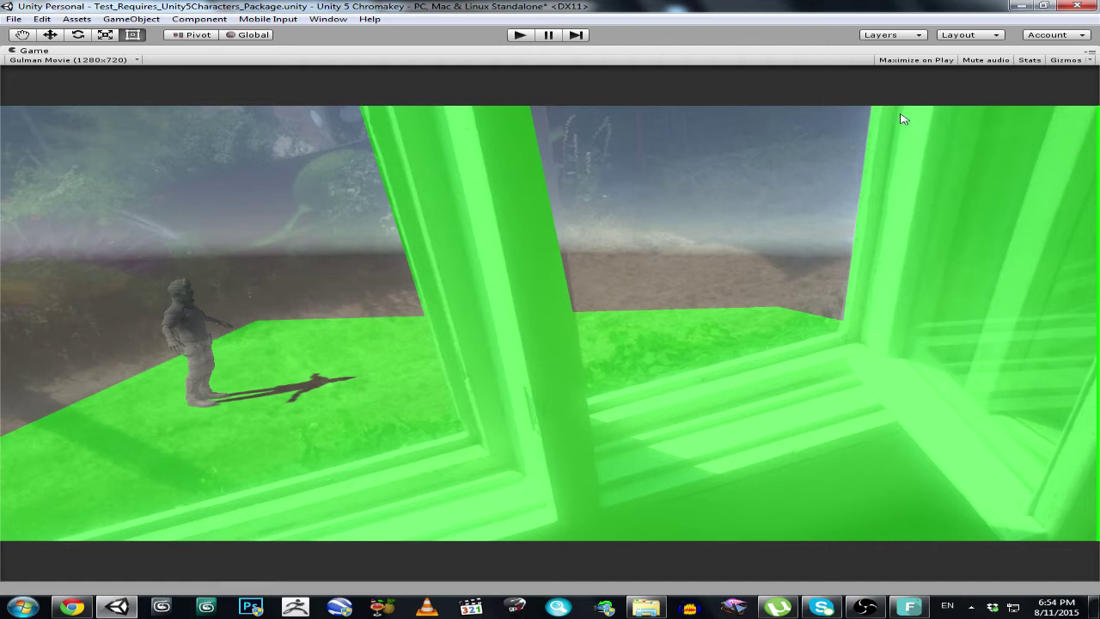
right_click(444, 50)
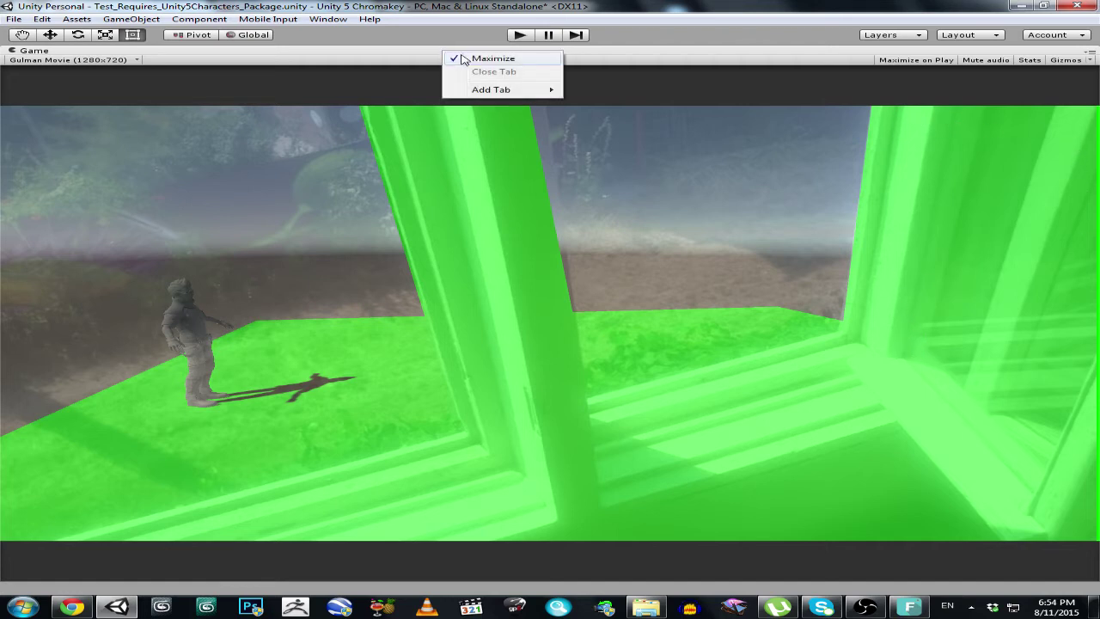
click(464, 59)
alt+drag(429, 196, 367, 204)
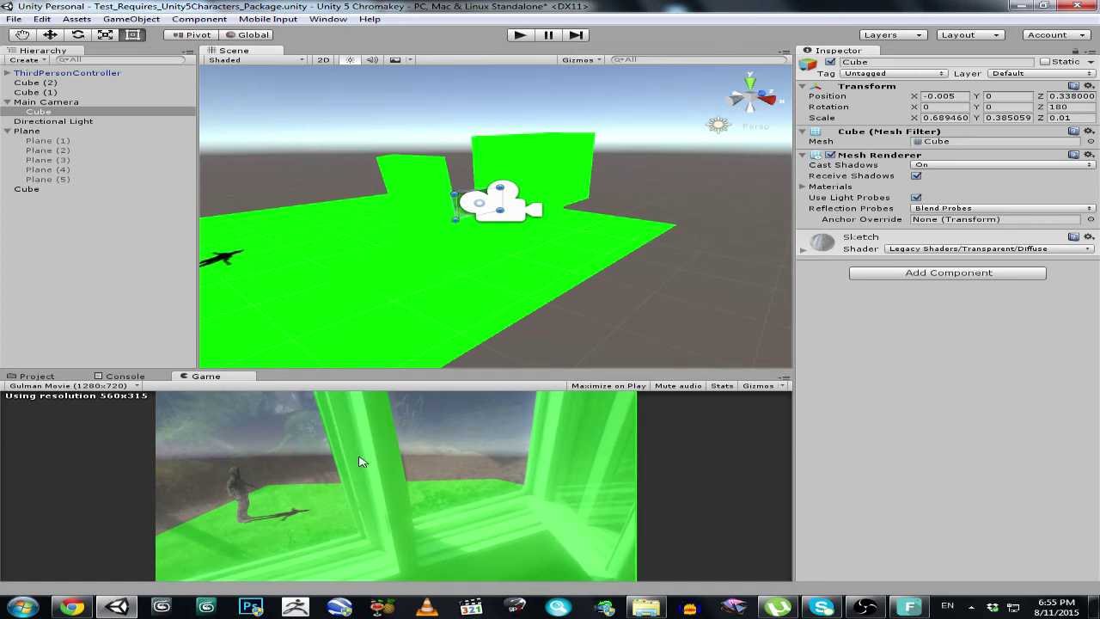
Select Cube, Cube (1) and Cube (2) together in the scene view
alt+right_drag(459, 248, 218, 179)
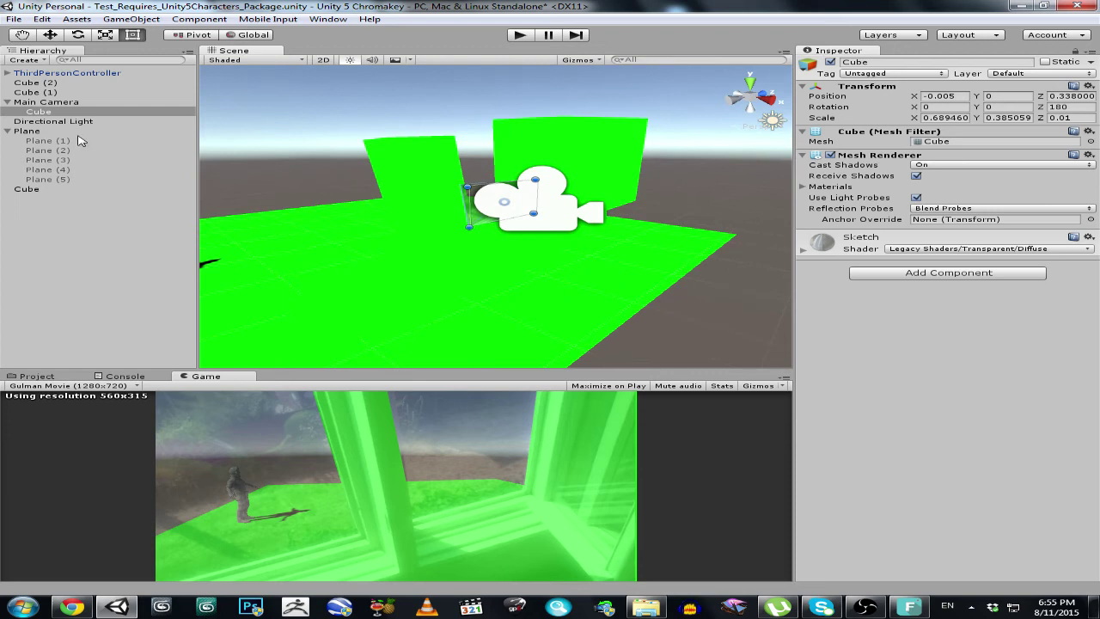
click(34, 190)
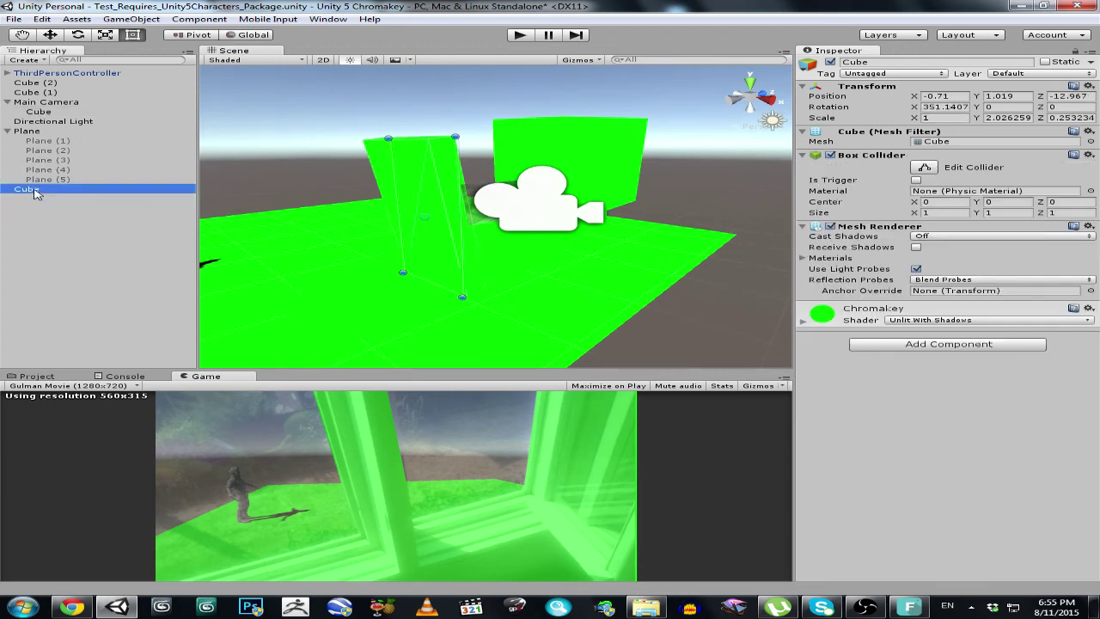
alt+drag(376, 195, 348, 254)
shift+click(519, 206)
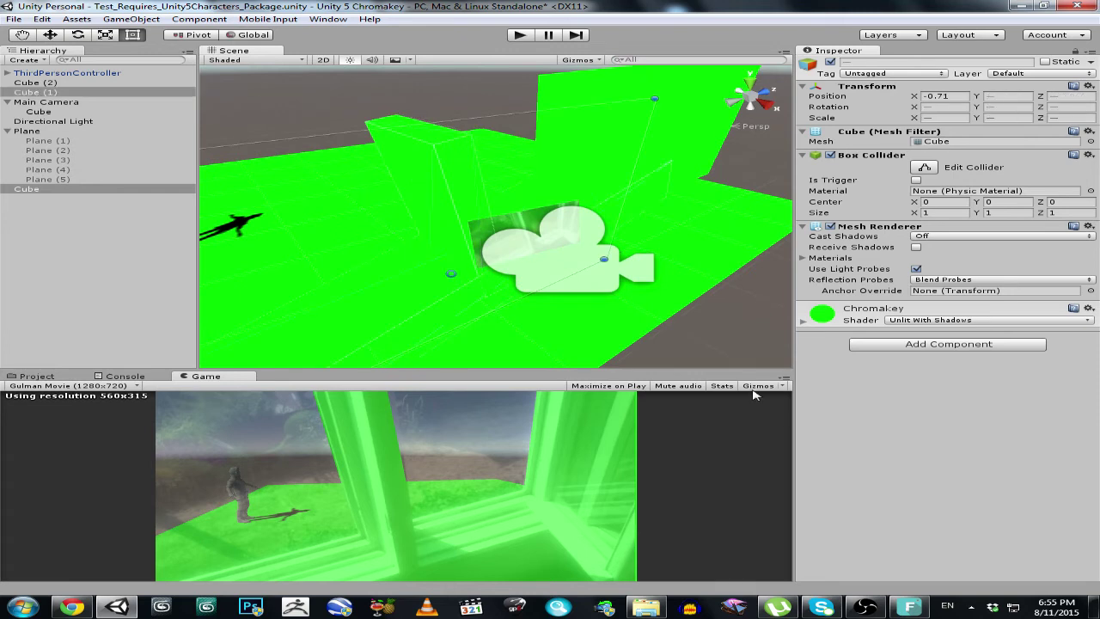
alt+drag(500, 207, 625, 131)
shift+click(586, 147)
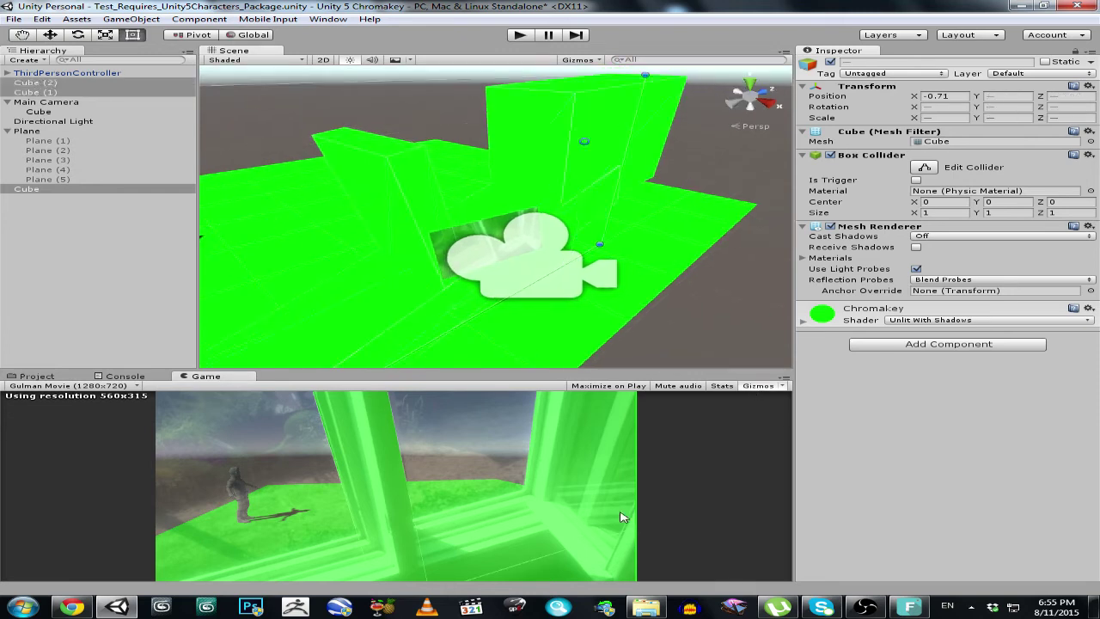
scroll(615, 271, down, 3)
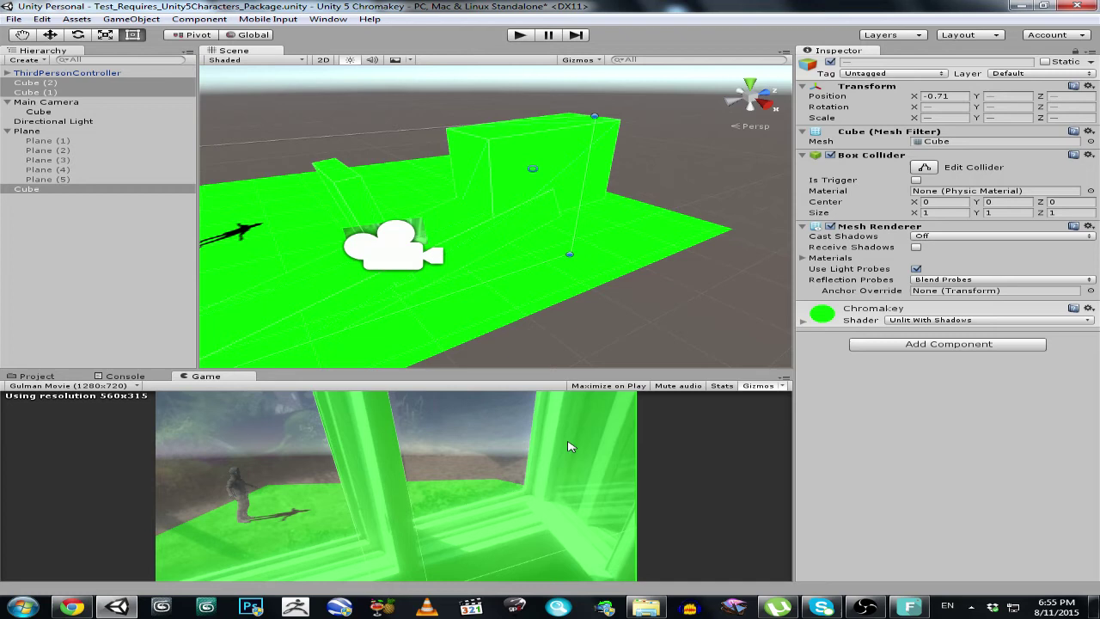
alt+drag(413, 241, 514, 226)
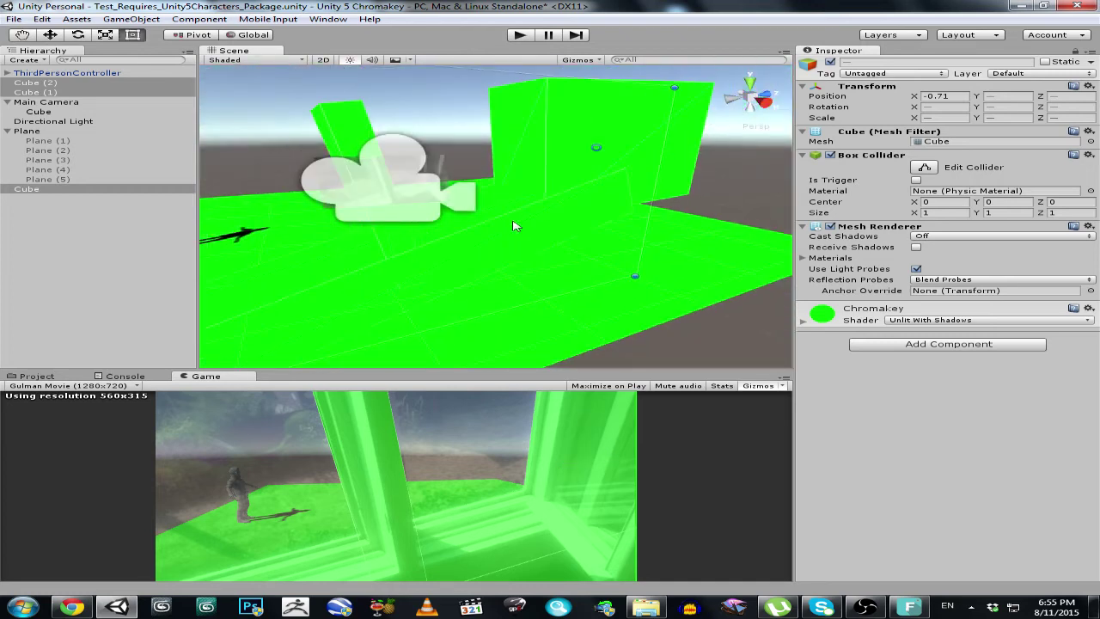
scroll(376, 264, down, 3)
alt+drag(375, 264, 451, 223)
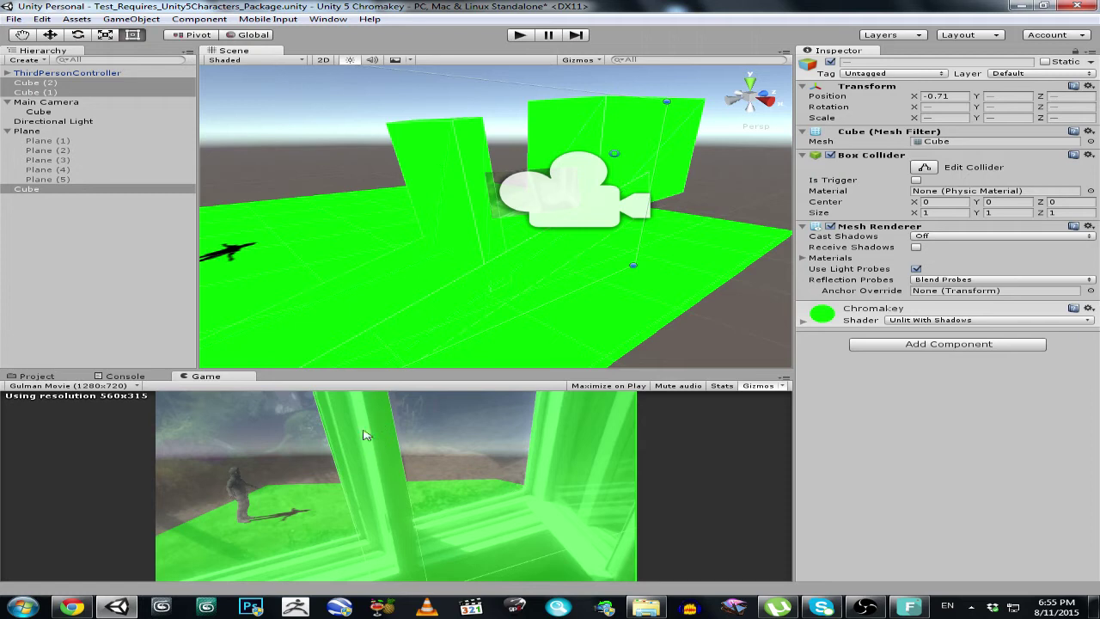
Set the Chromakey material's shader to Standard, then return to the Game view
click(50, 377)
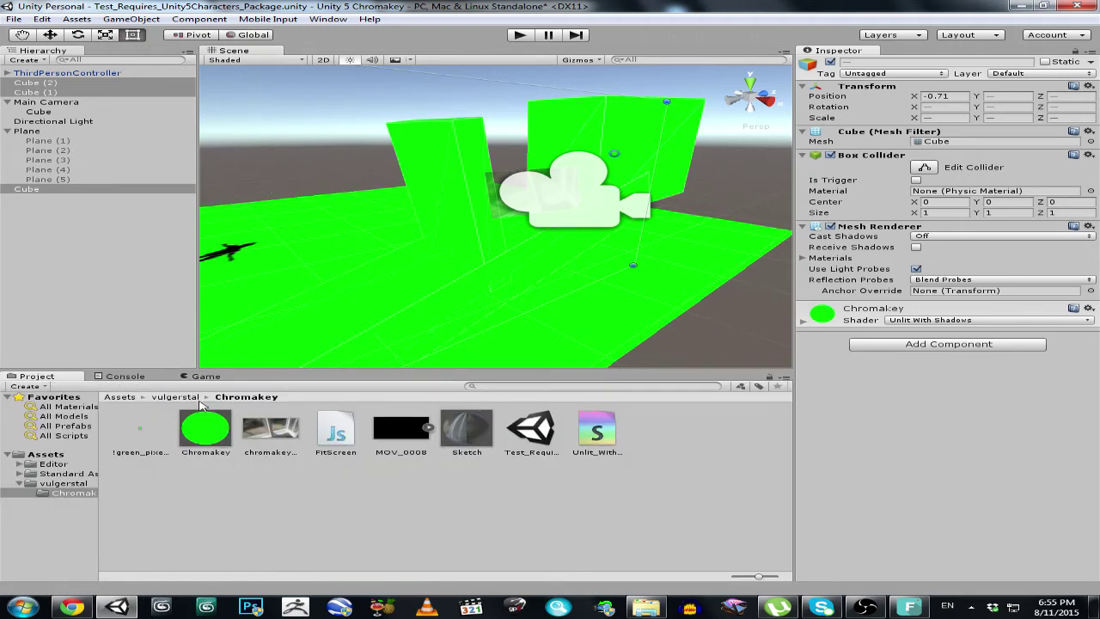
click(191, 423)
click(894, 75)
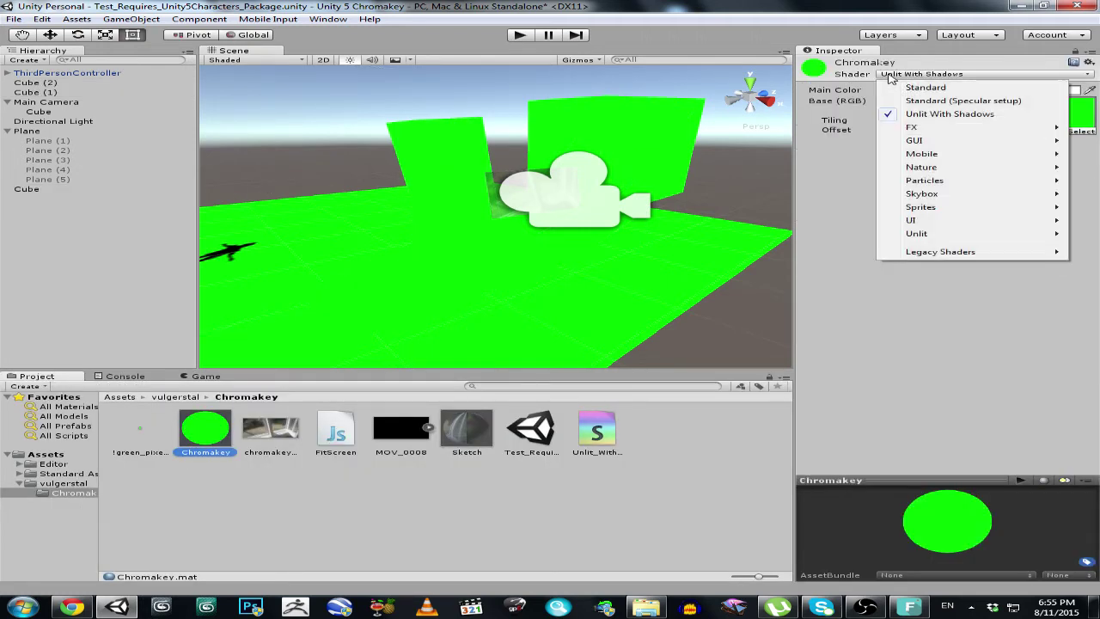
click(899, 87)
alt+drag(413, 249, 469, 215)
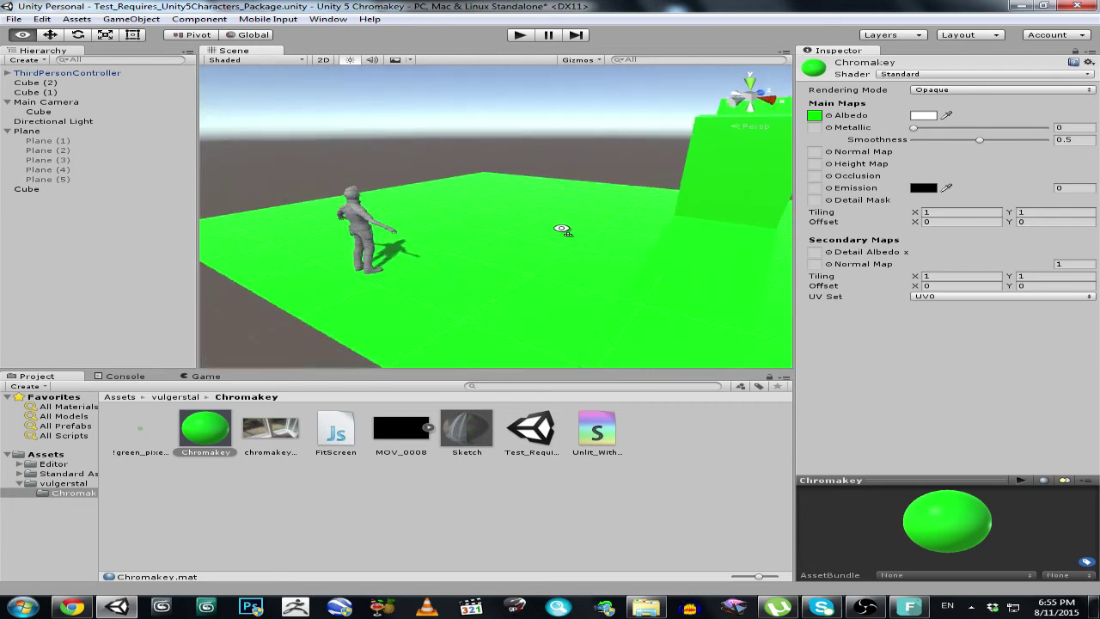
alt+drag(561, 229, 413, 156)
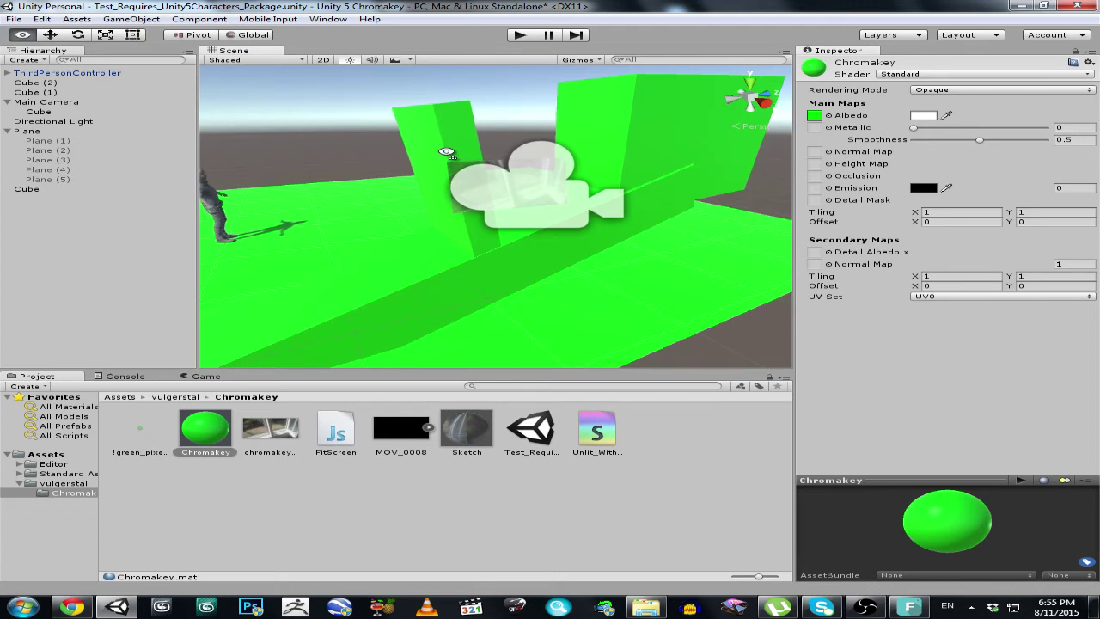
click(201, 376)
mouse_move(582, 179)
alt+mouse_down()
mouse_move(520, 175)
mouse_move(588, 179)
alt+mouse_up()
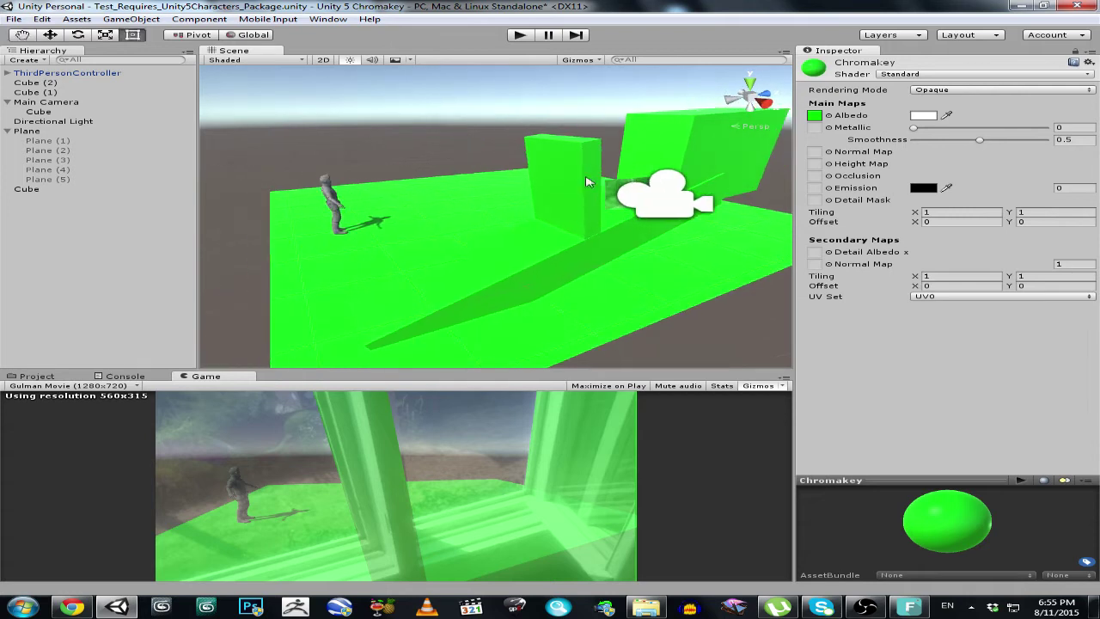
Select the floor's child planes and adjust Plane (1)'s Z position
click(484, 209)
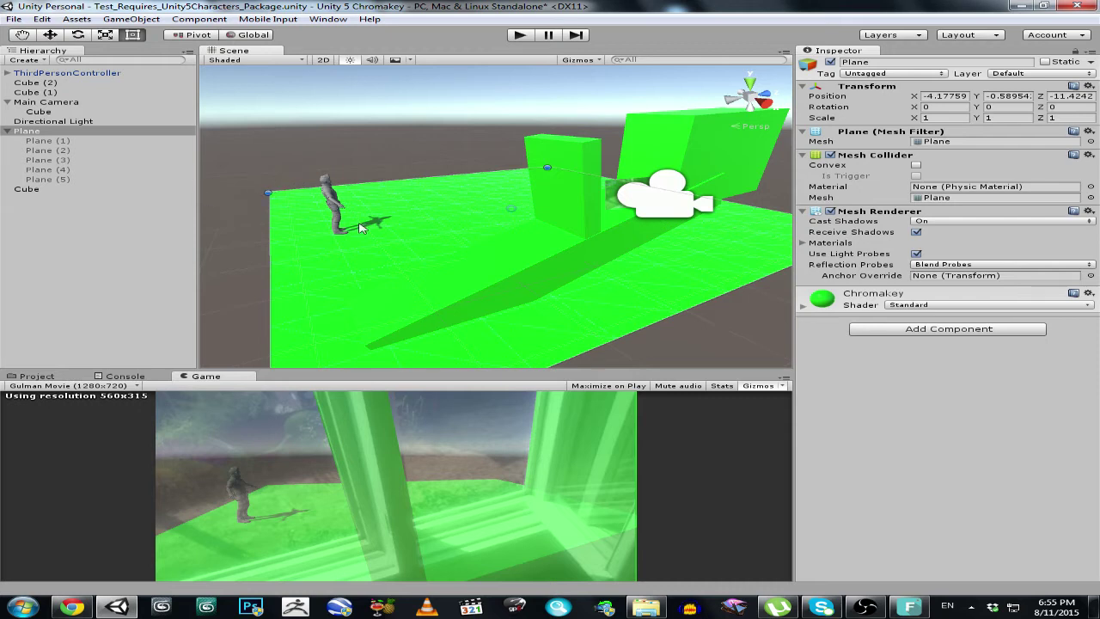
click(52, 141)
shift+click(60, 179)
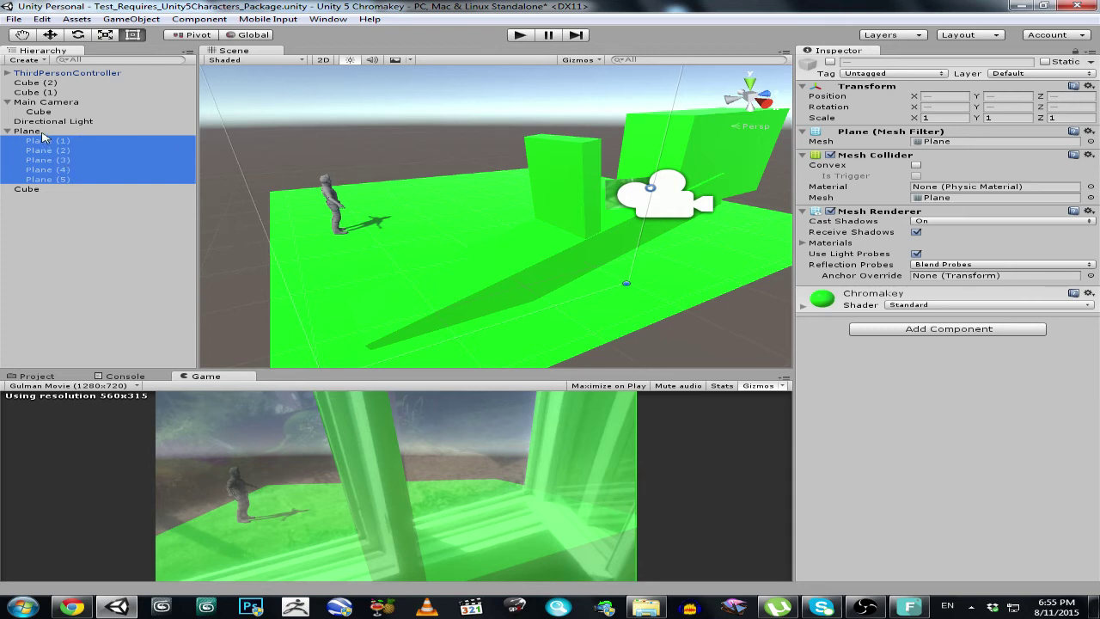
click(43, 140)
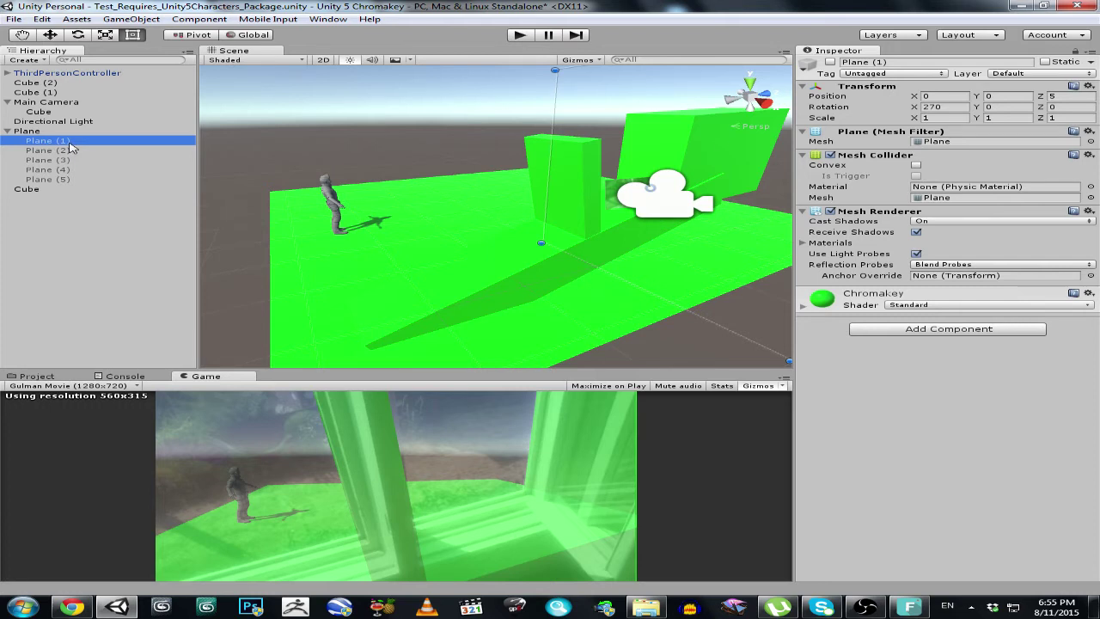
alt+drag(757, 99, 623, 159)
click(1059, 96)
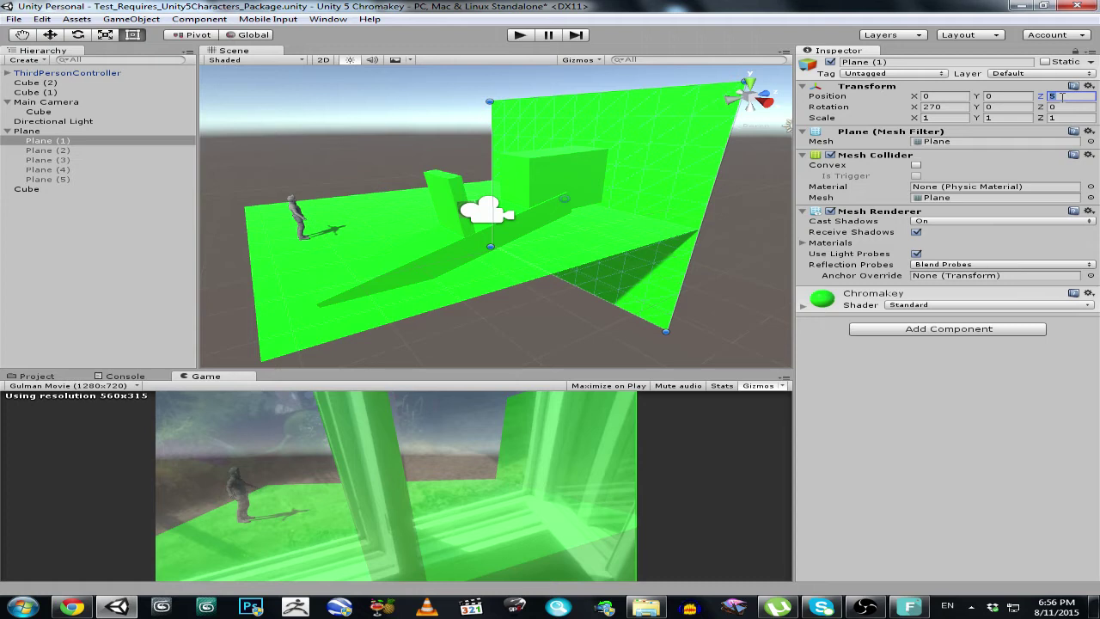
alt+drag(648, 116, 600, 200)
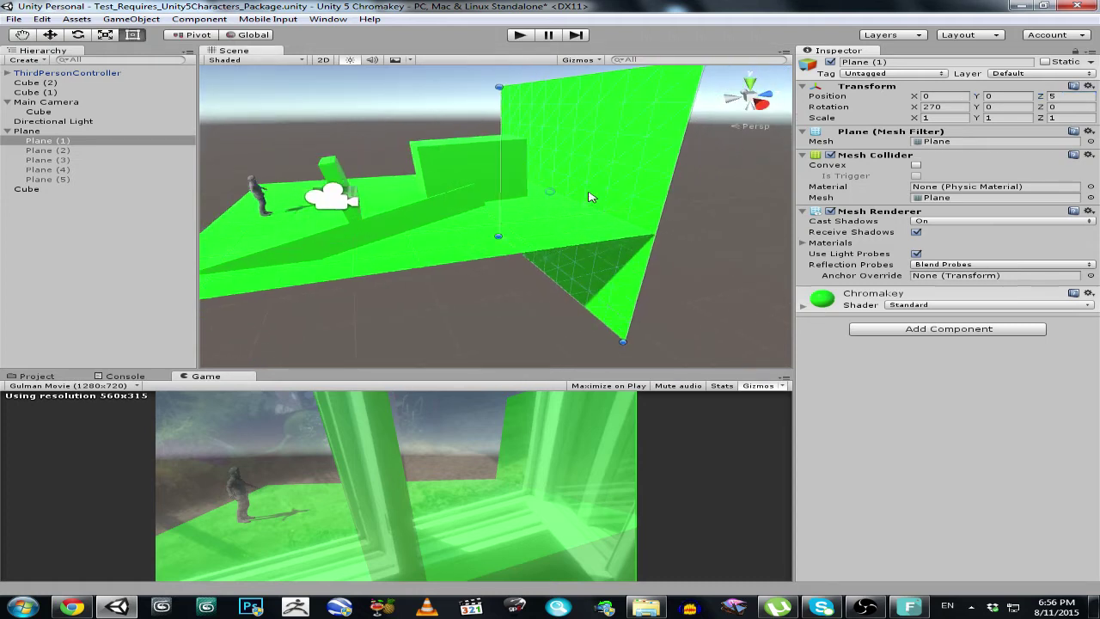
click(49, 140)
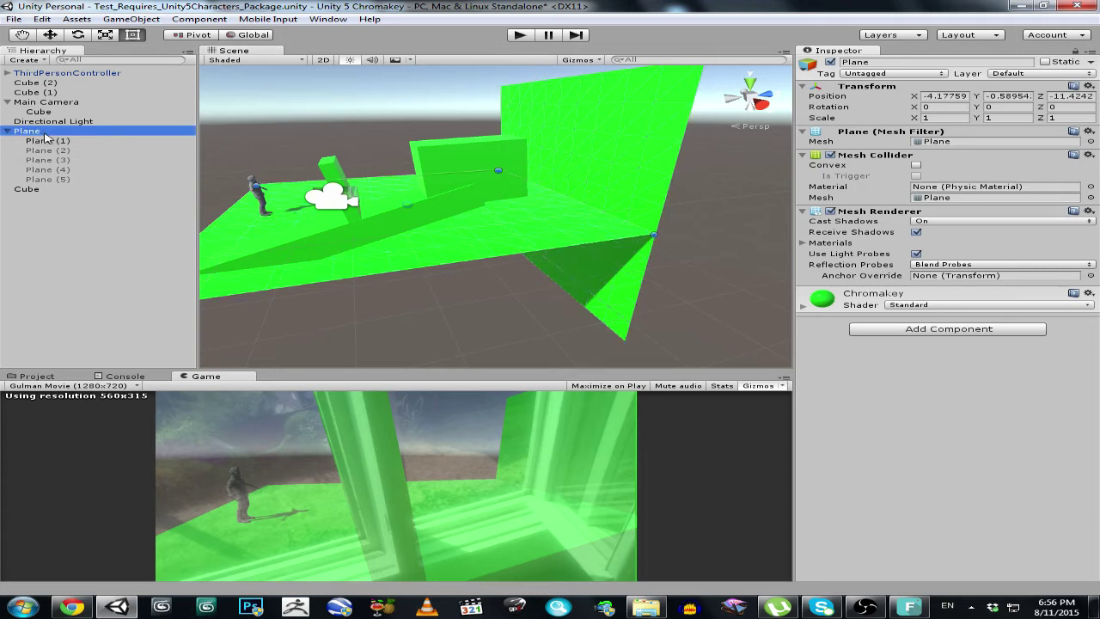
click(600, 170)
click(1070, 95)
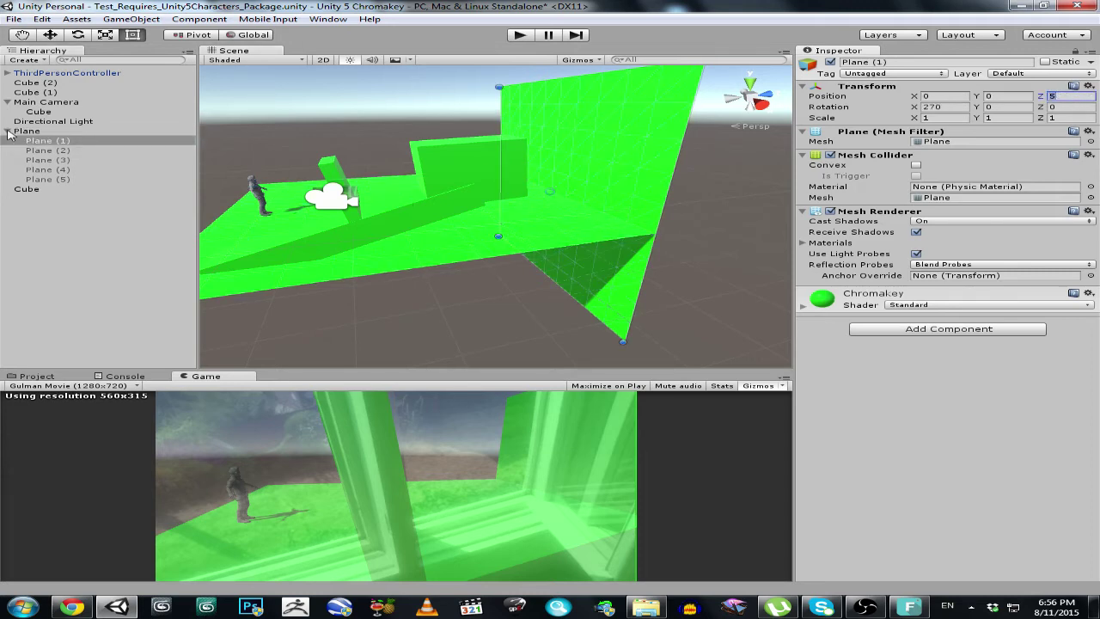
Frame Plane (2) and set its Z position to -5
click(37, 152)
key(f)
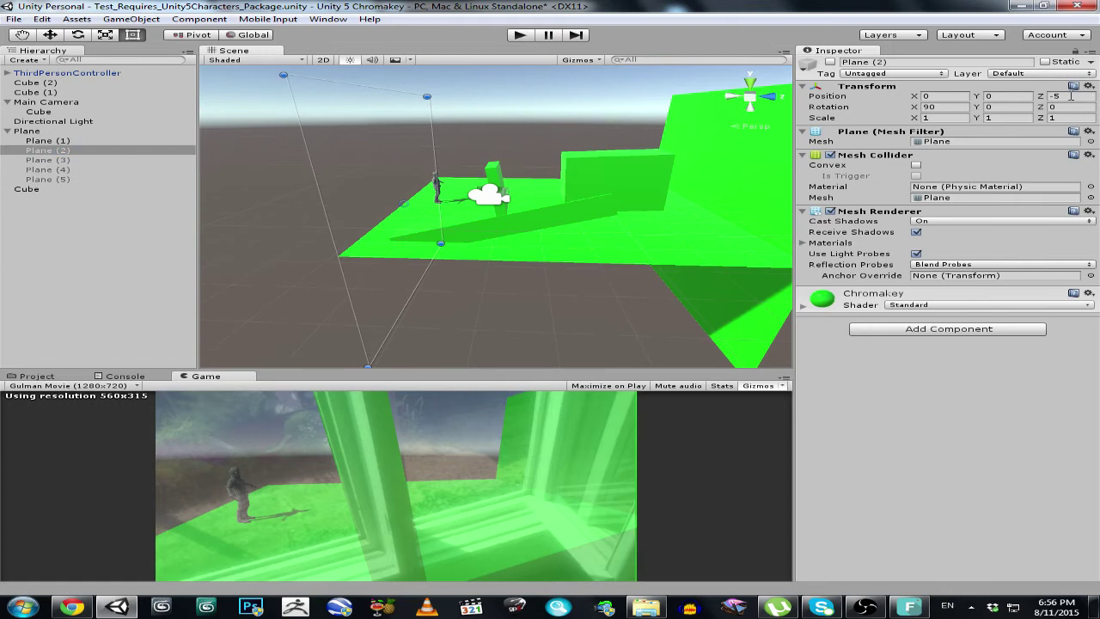
click(1066, 96)
key(Tab)
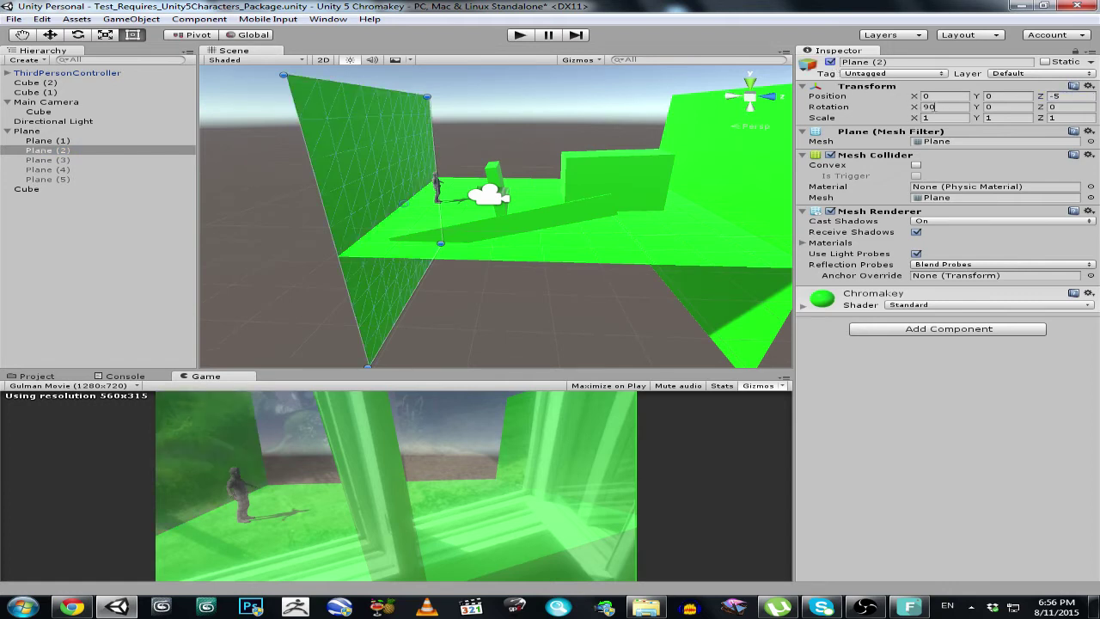
click(89, 140)
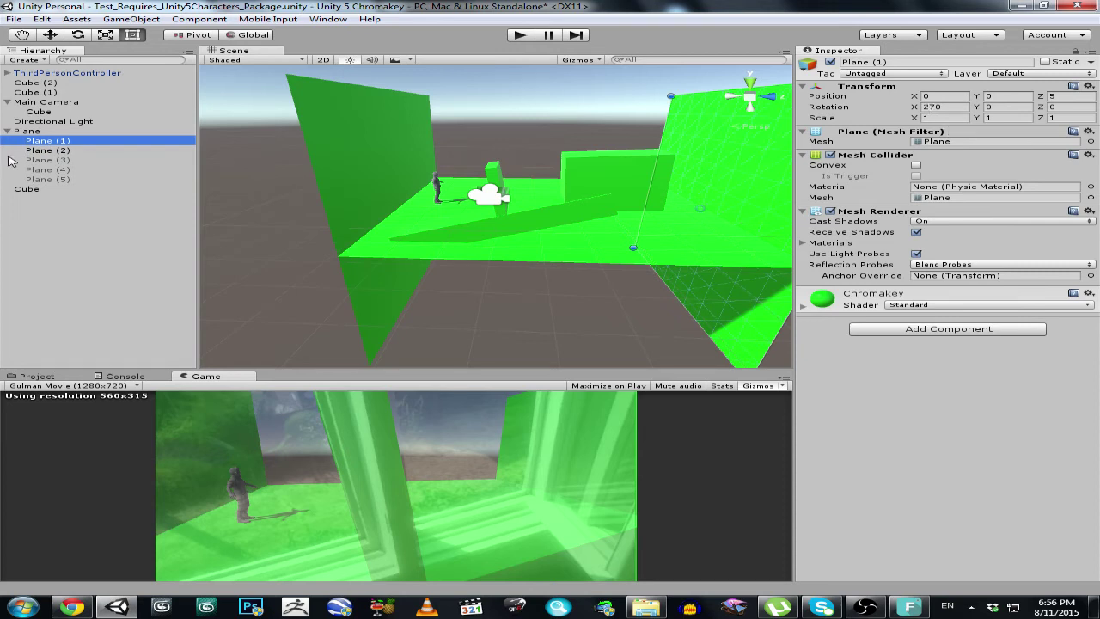
Enable Plane (3) and Plane (4), giving Plane (4) an X rotation of 270
click(39, 160)
click(831, 63)
click(830, 63)
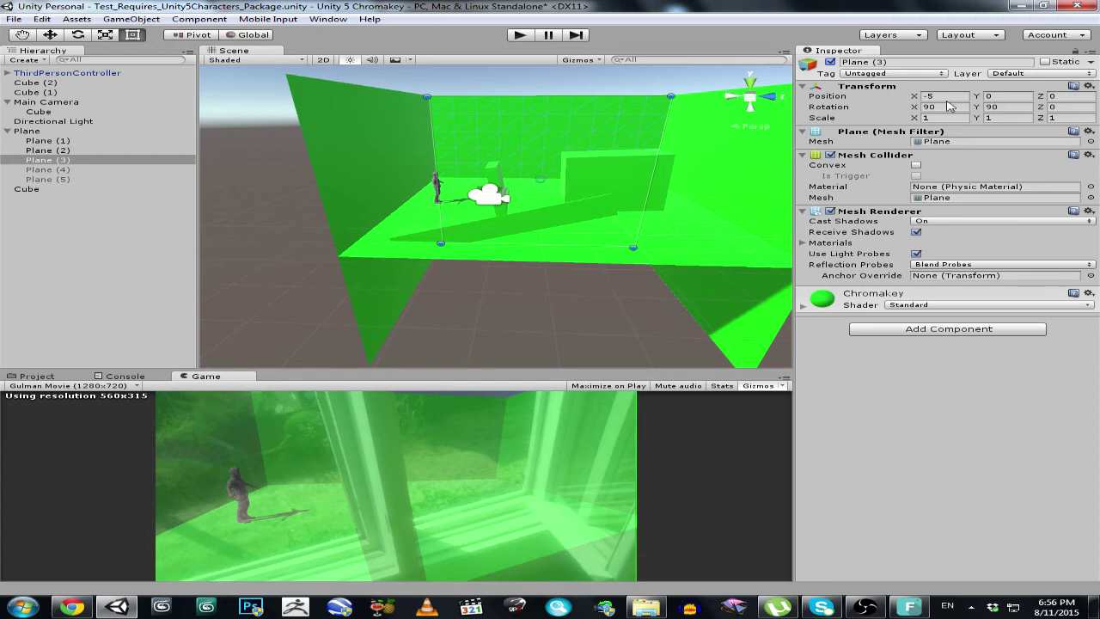
key(f)
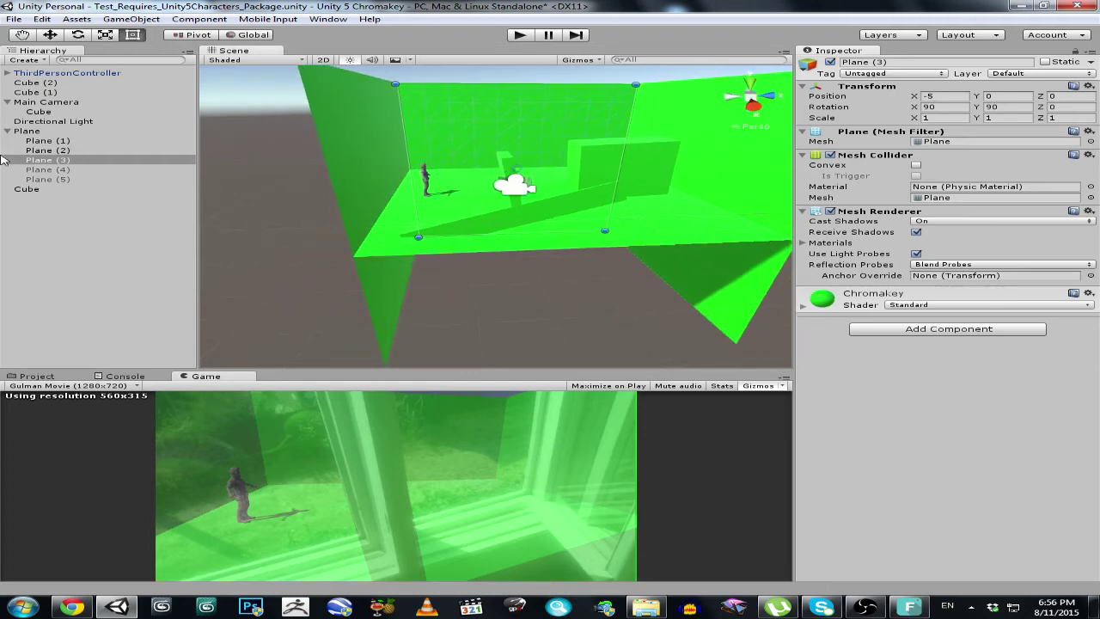
click(39, 169)
click(831, 63)
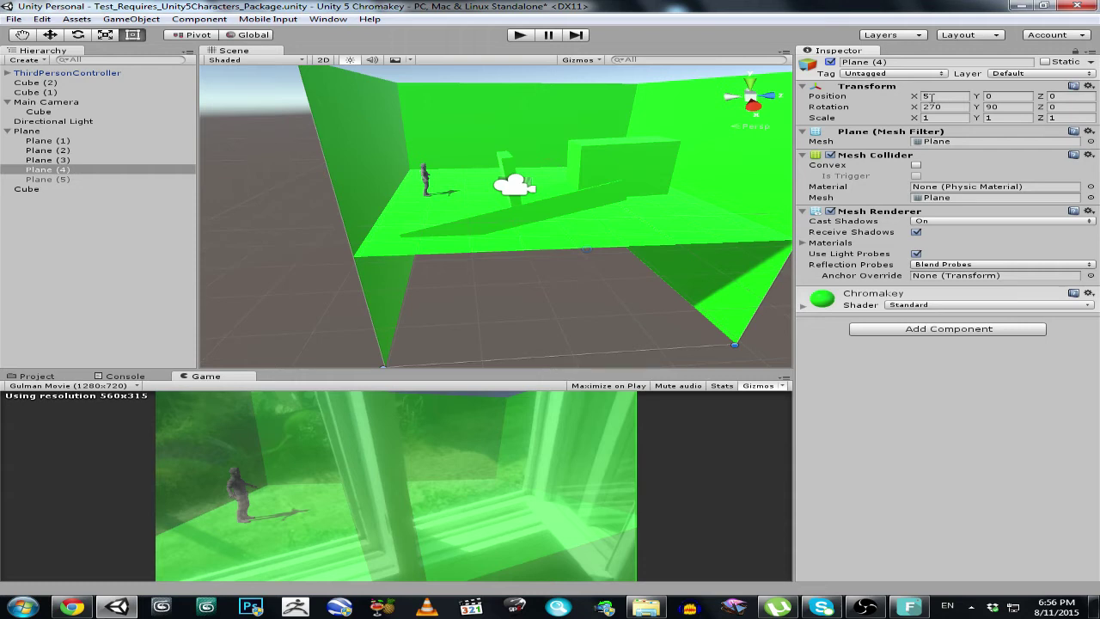
click(931, 107)
key(Return)
alt+drag(775, 149, 381, 147)
Select Plane (5) and inspect the green box from several angles
click(43, 178)
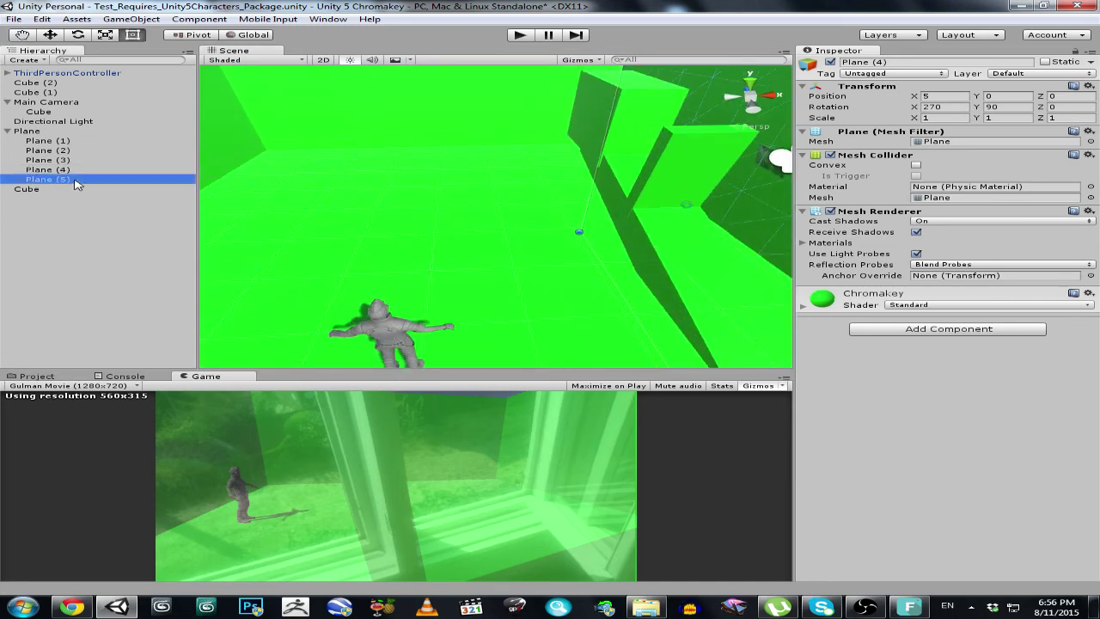
alt+drag(550, 181, 405, 177)
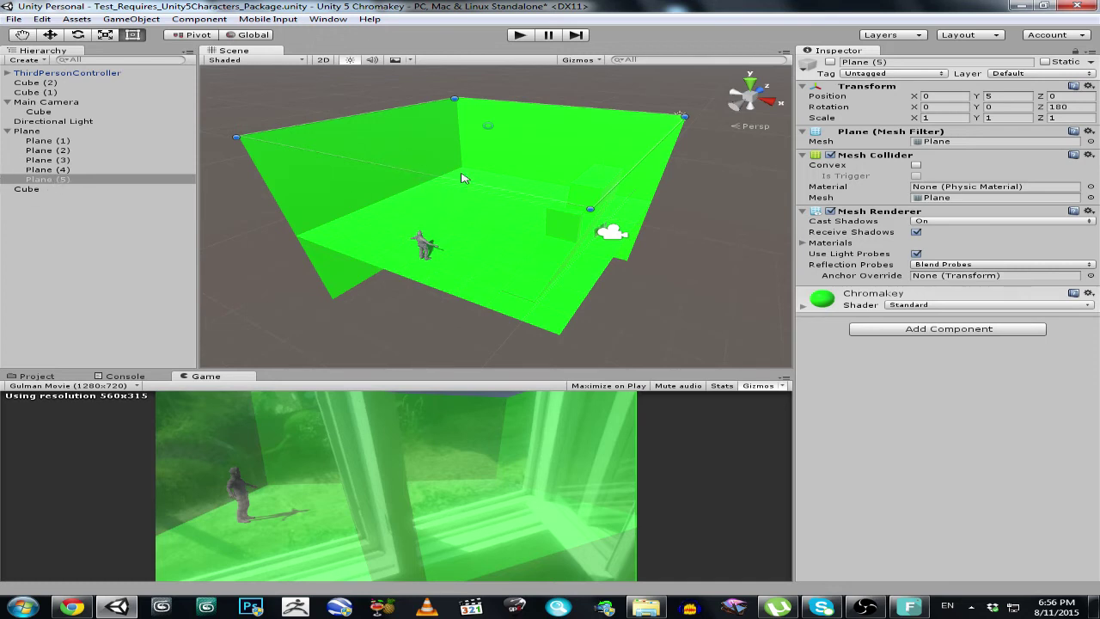
alt+drag(534, 191, 393, 158)
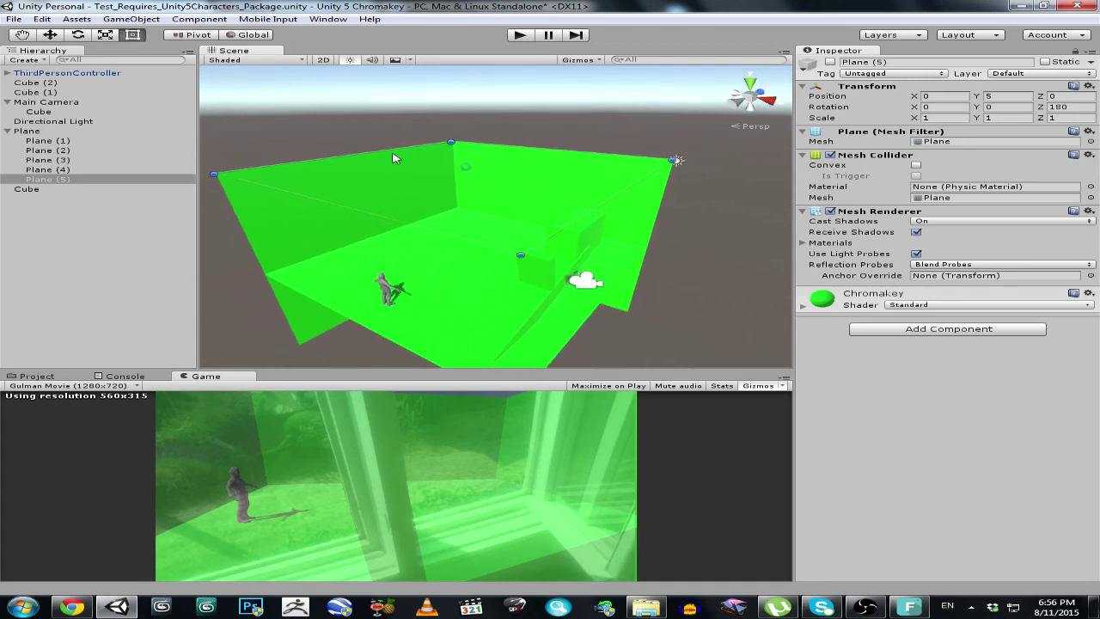
click(35, 132)
click(48, 179)
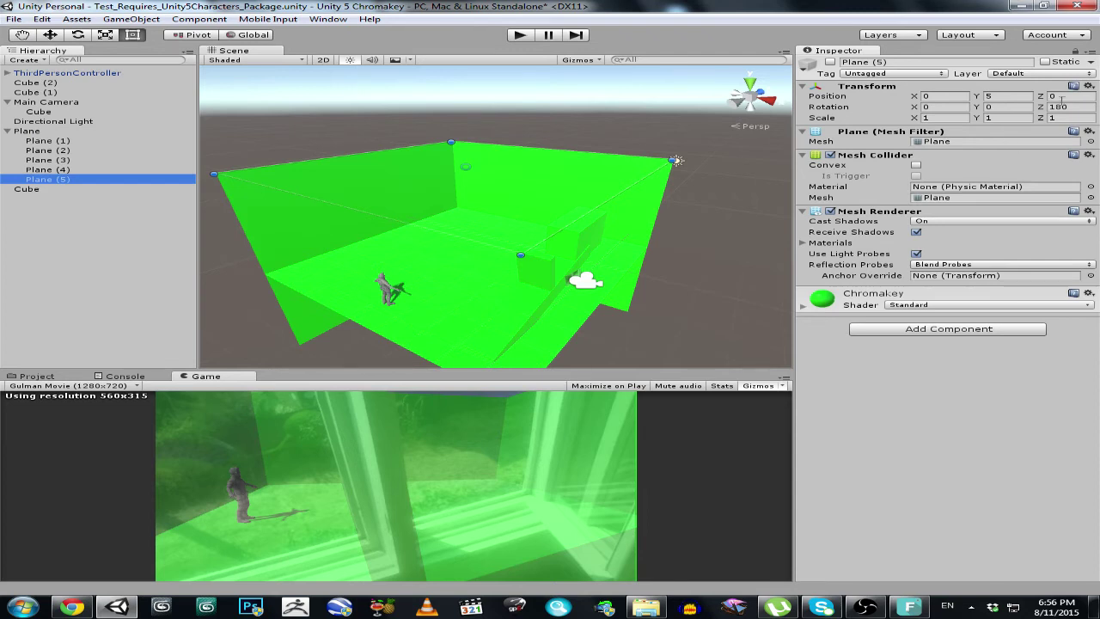
alt+drag(757, 191, 737, 198)
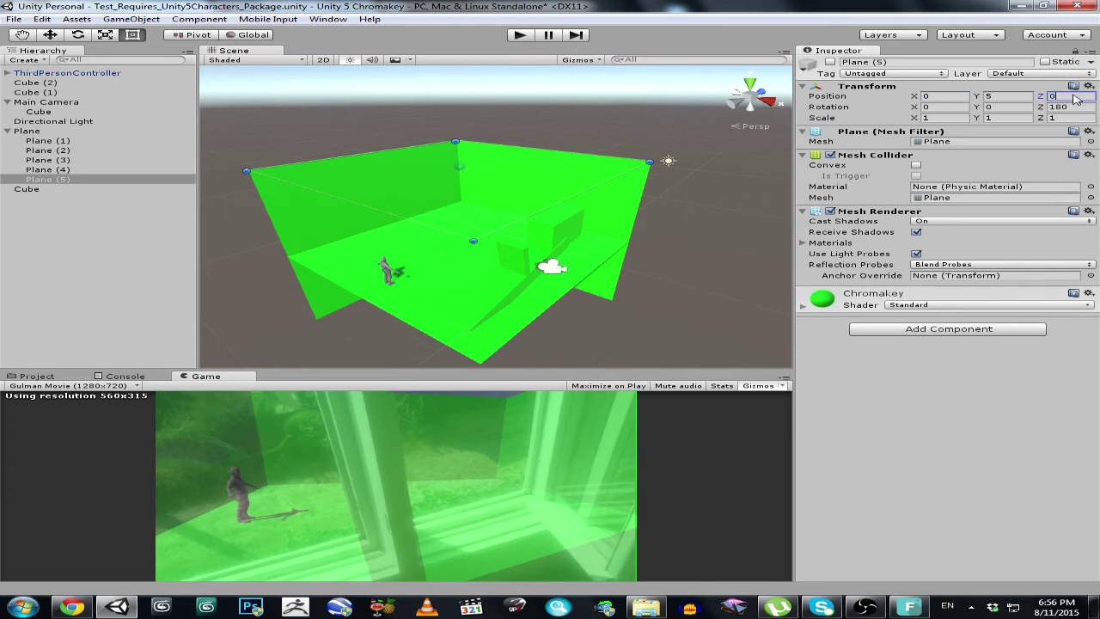
alt+drag(670, 161, 585, 230)
scroll(584, 230, down, 6)
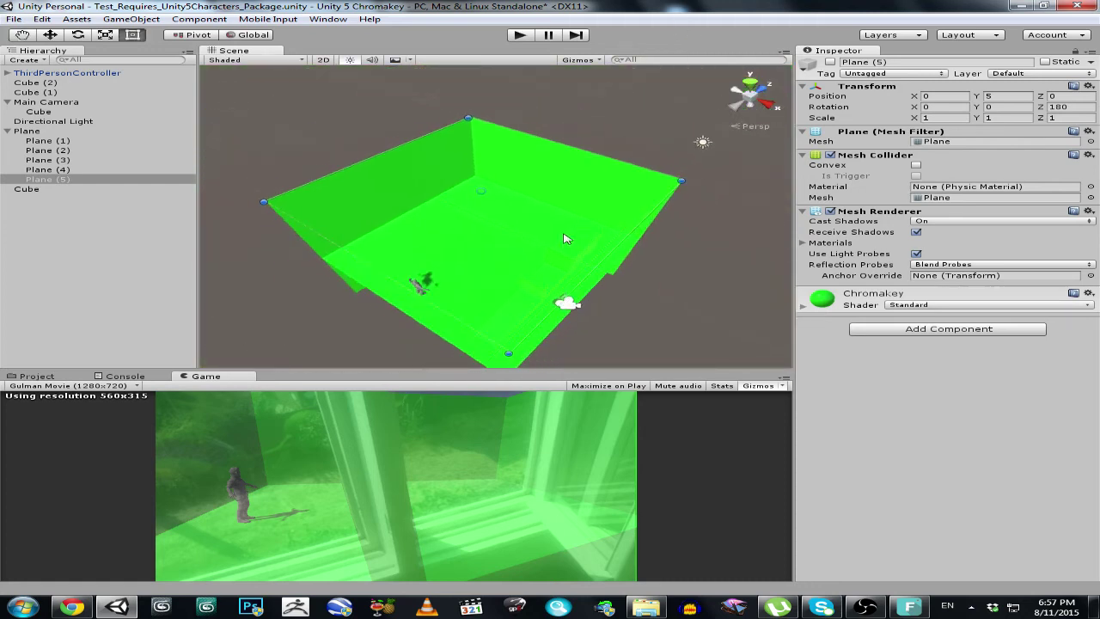
alt+drag(442, 202, 457, 184)
scroll(467, 172, up, 2)
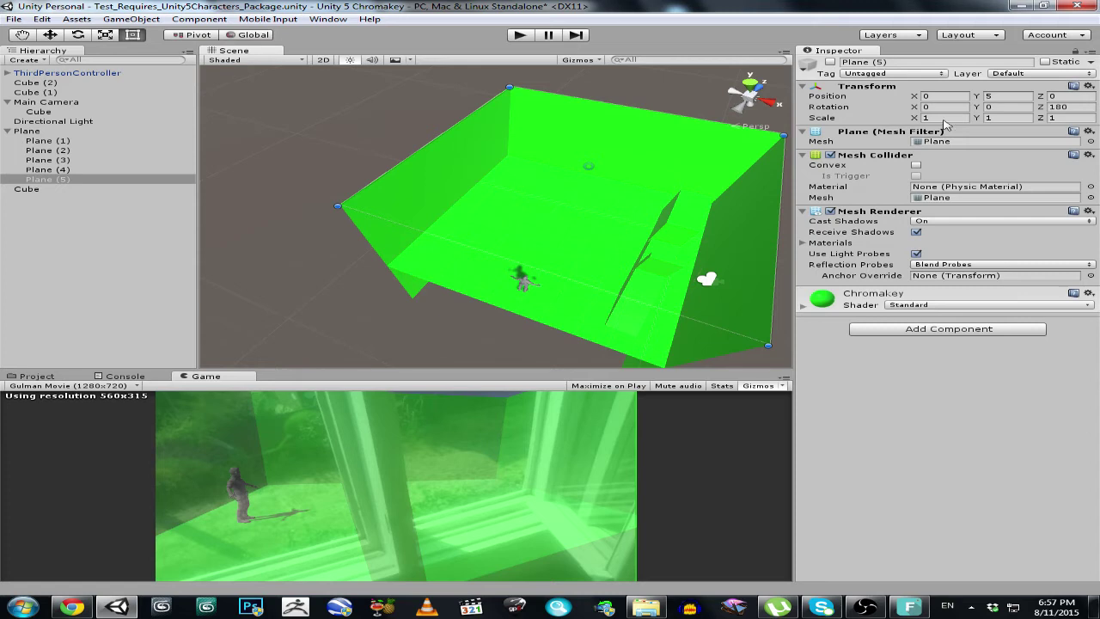
alt+drag(321, 196, 292, 129)
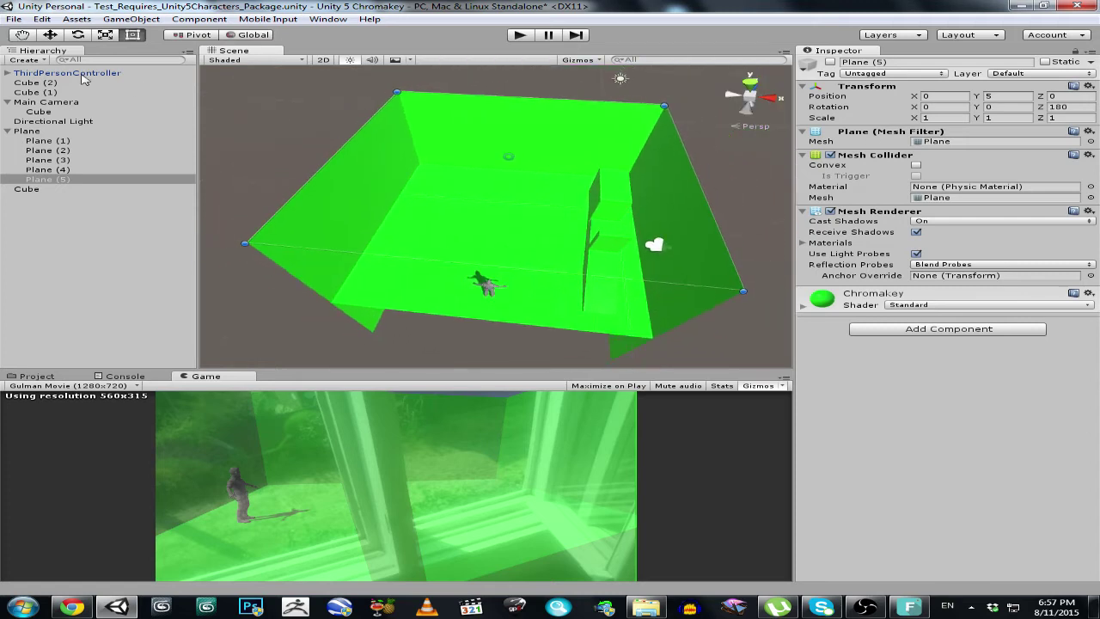
Move Plane (5) along X to -1.36 and re-enable it
click(51, 34)
drag(576, 165, 404, 310)
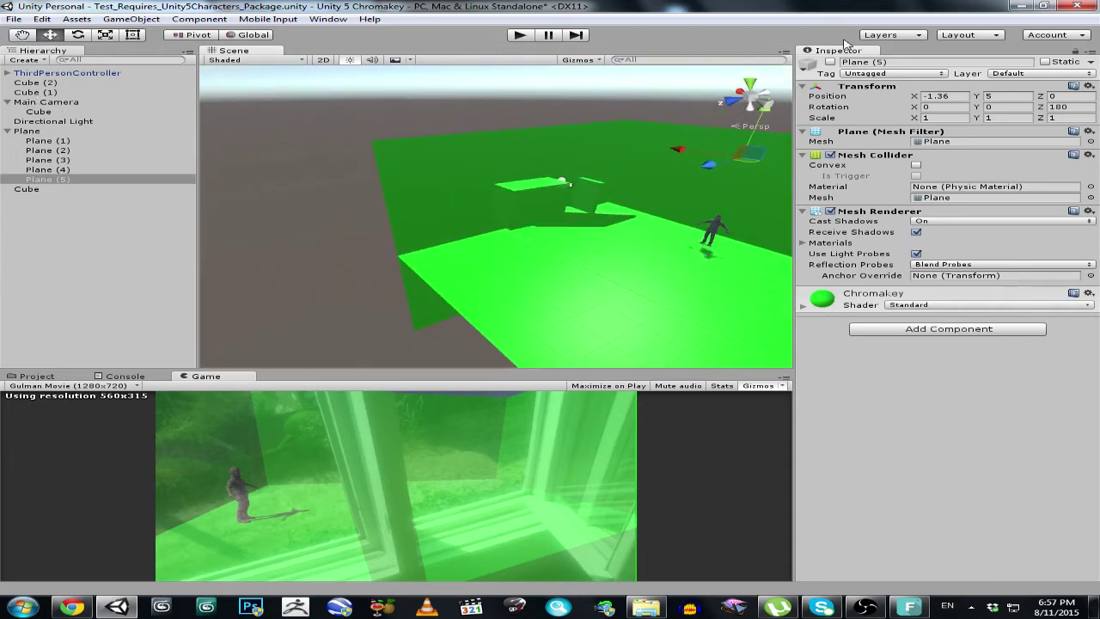
click(831, 61)
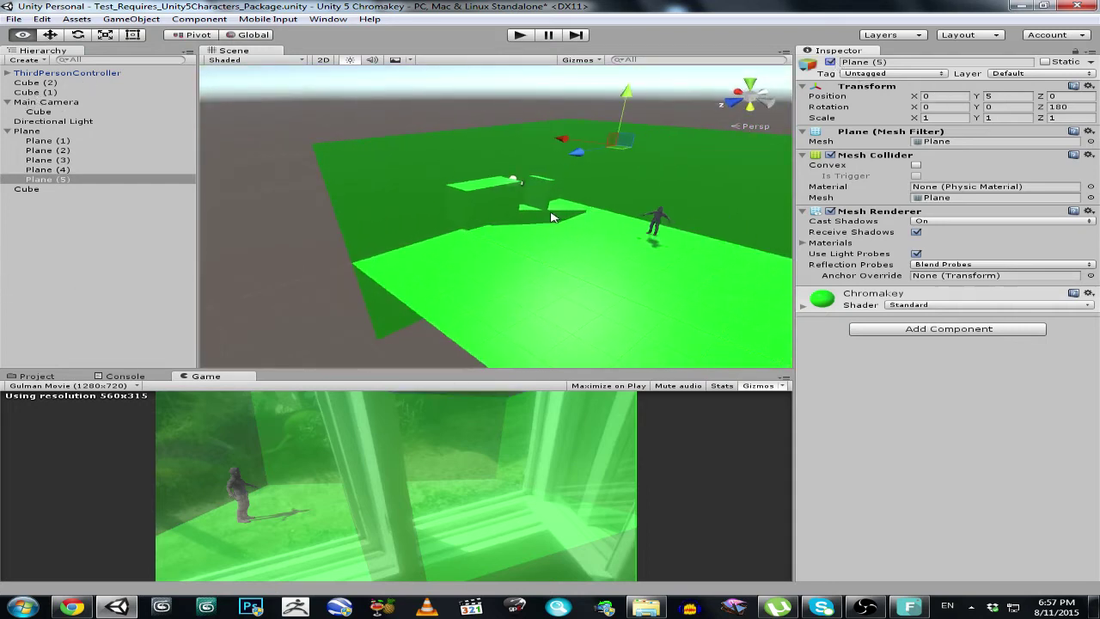
alt+drag(688, 129, 673, 95)
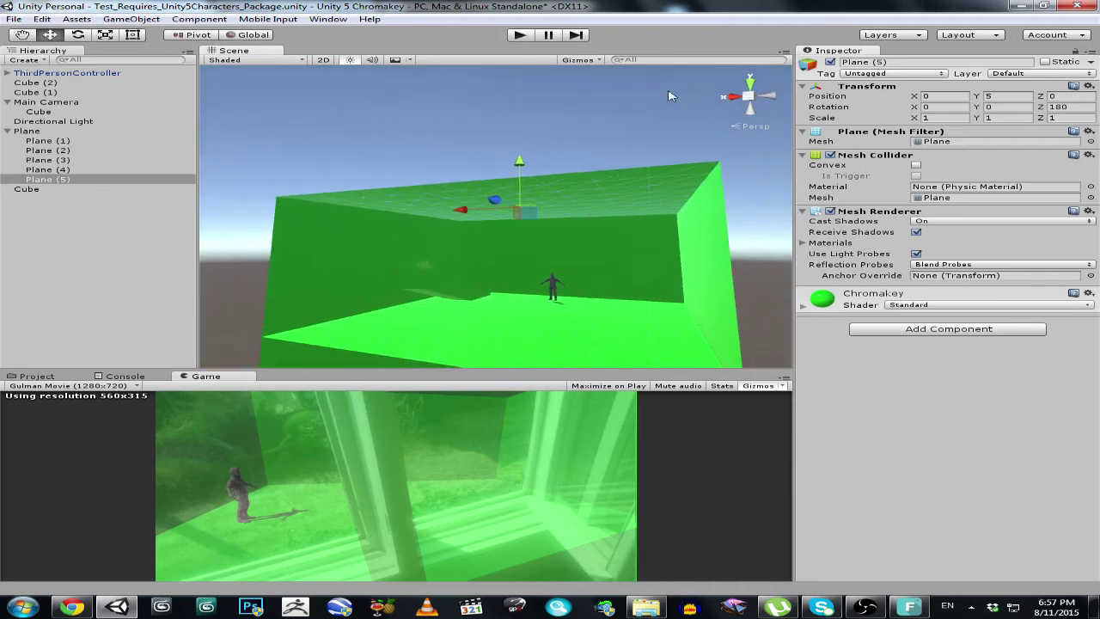
alt+drag(653, 147, 593, 185)
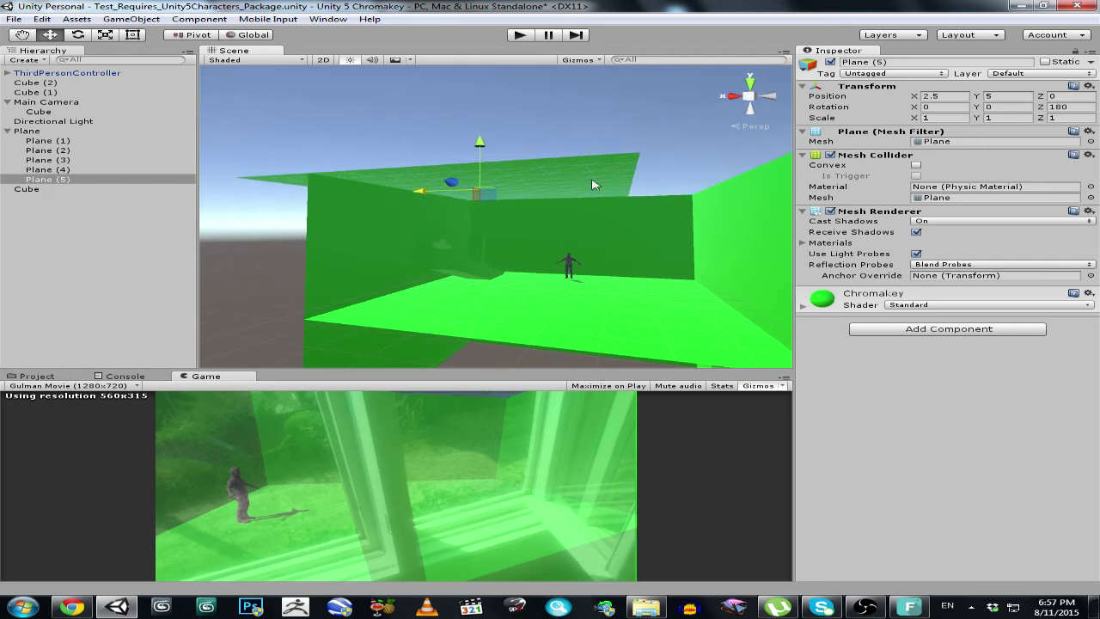
Set Plane (5)'s X position to 0
double_click(938, 96)
text(0)
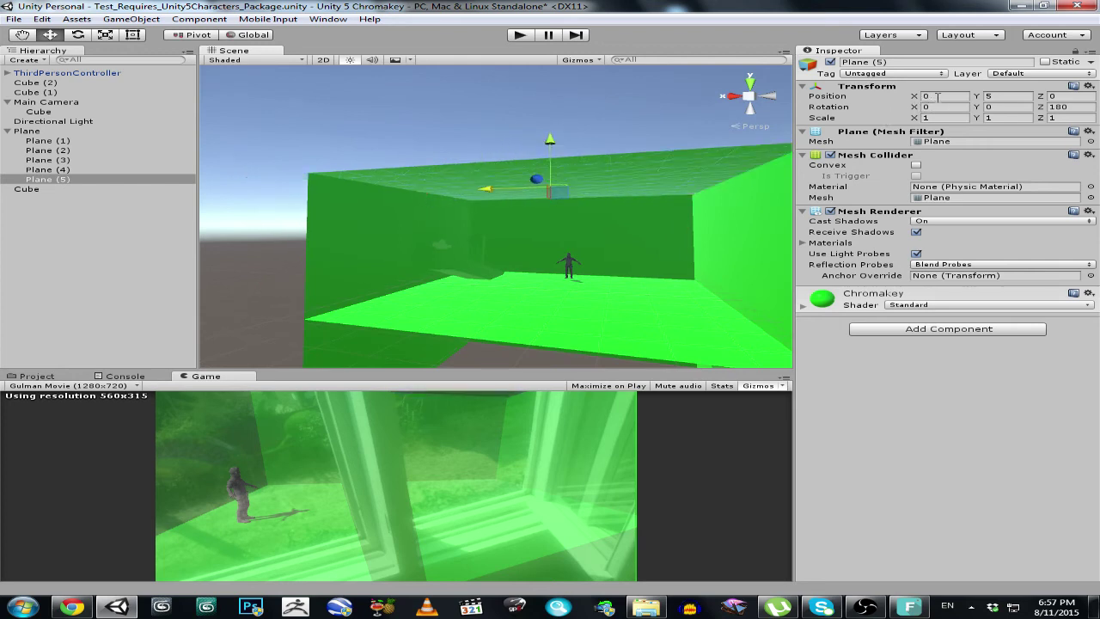
mouse_move(638, 207)
alt+mouse_down()
mouse_move(627, 209)
mouse_move(638, 215)
alt+mouse_up()
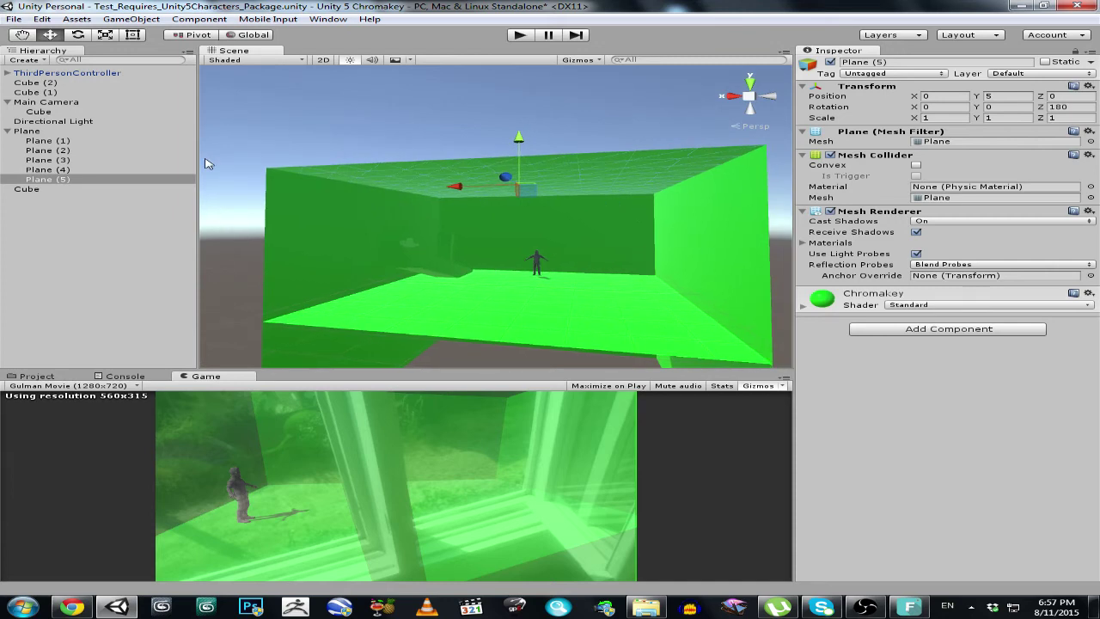
click(550, 292)
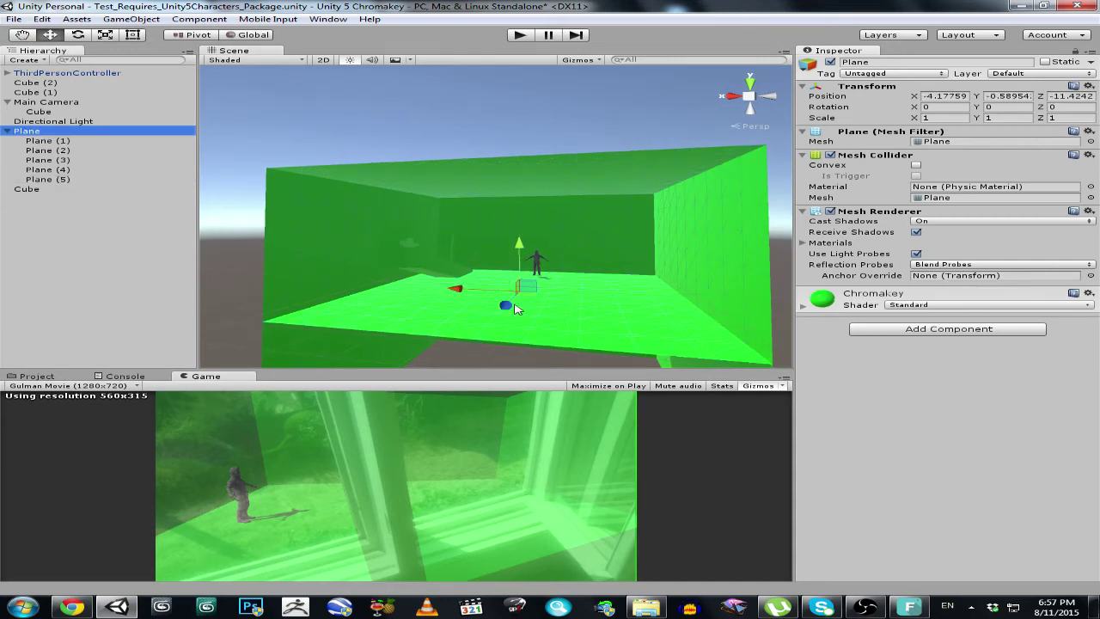
Briefly bring up OBS from the taskbar, then return to Unity
alt+drag(528, 303, 654, 361)
click(865, 607)
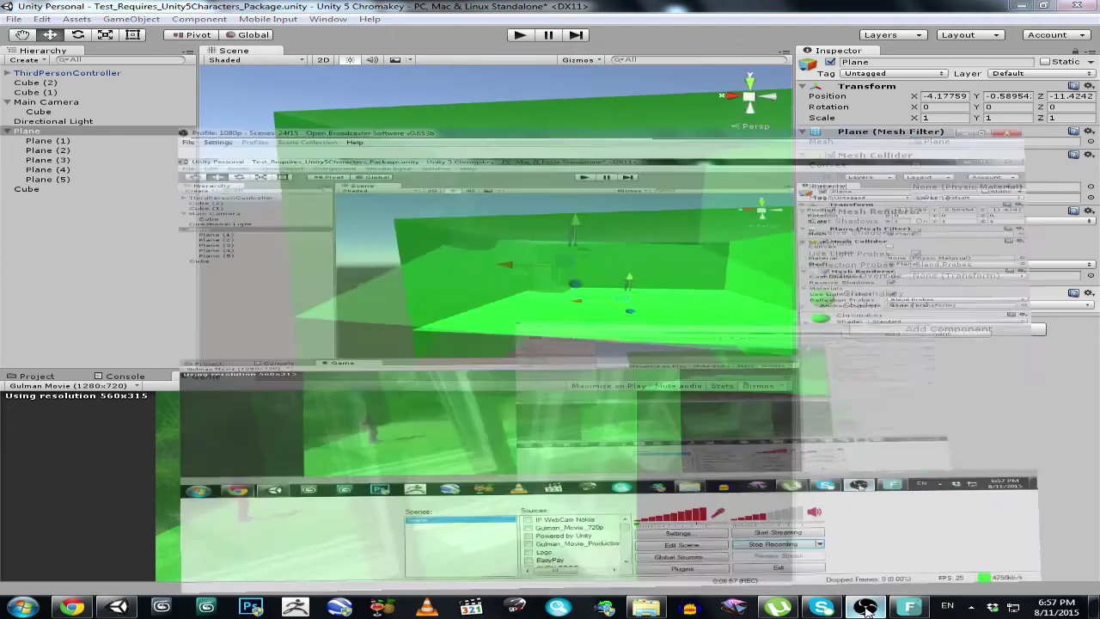
click(865, 608)
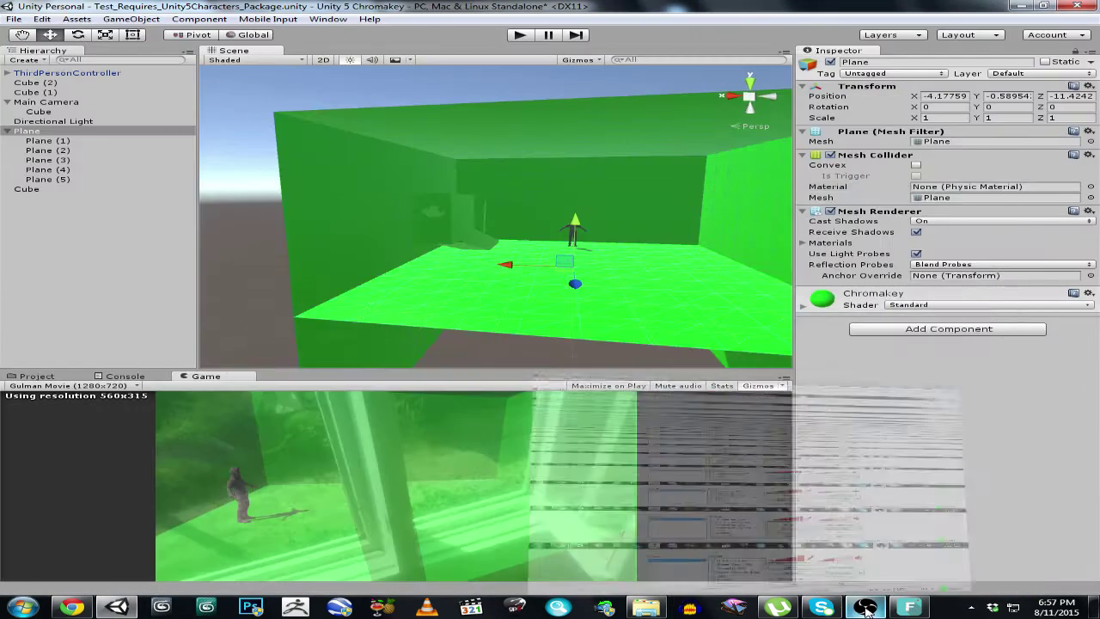
alt+drag(508, 245, 627, 258)
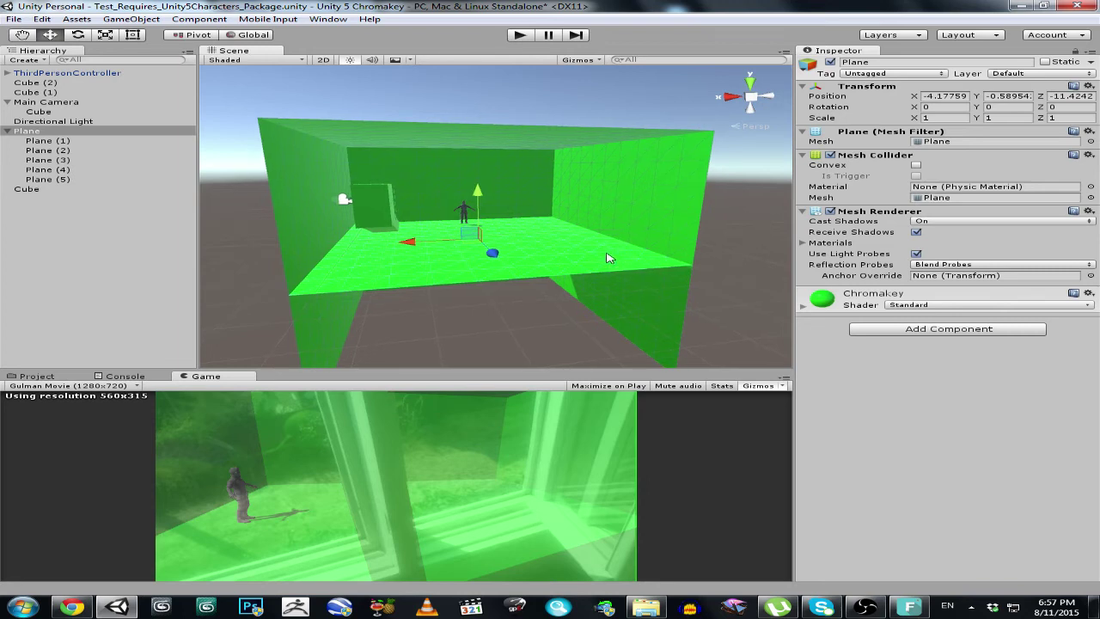
alt+drag(571, 273, 481, 245)
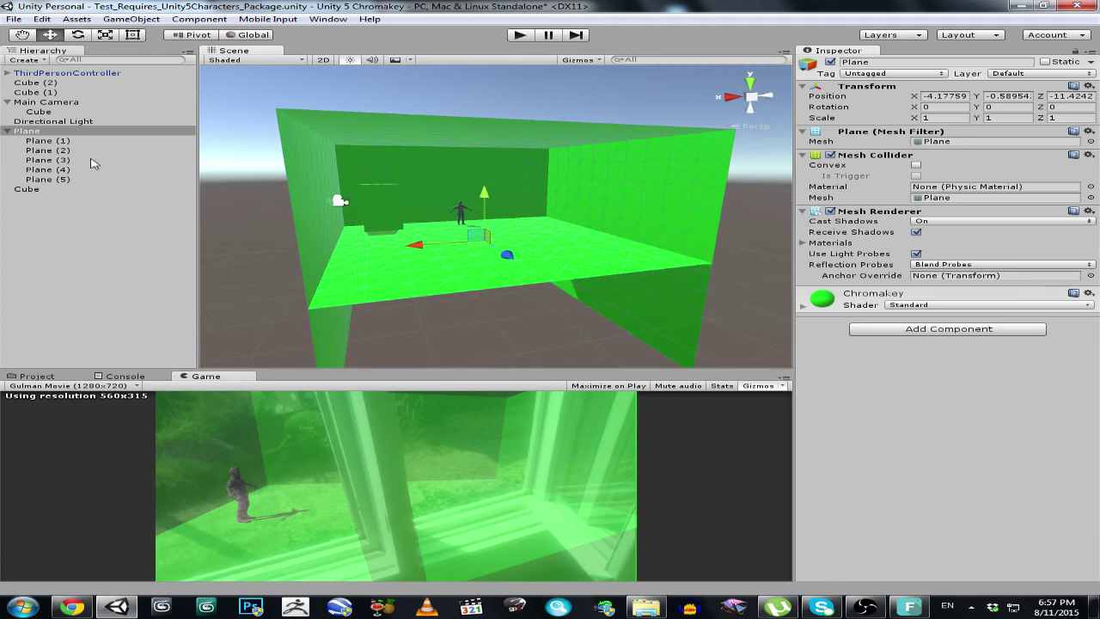
Step through Plane (1)–(5), then collapse the Plane group in the Hierarchy
click(62, 141)
click(67, 150)
key(Down)
key(Down)
key(Down)
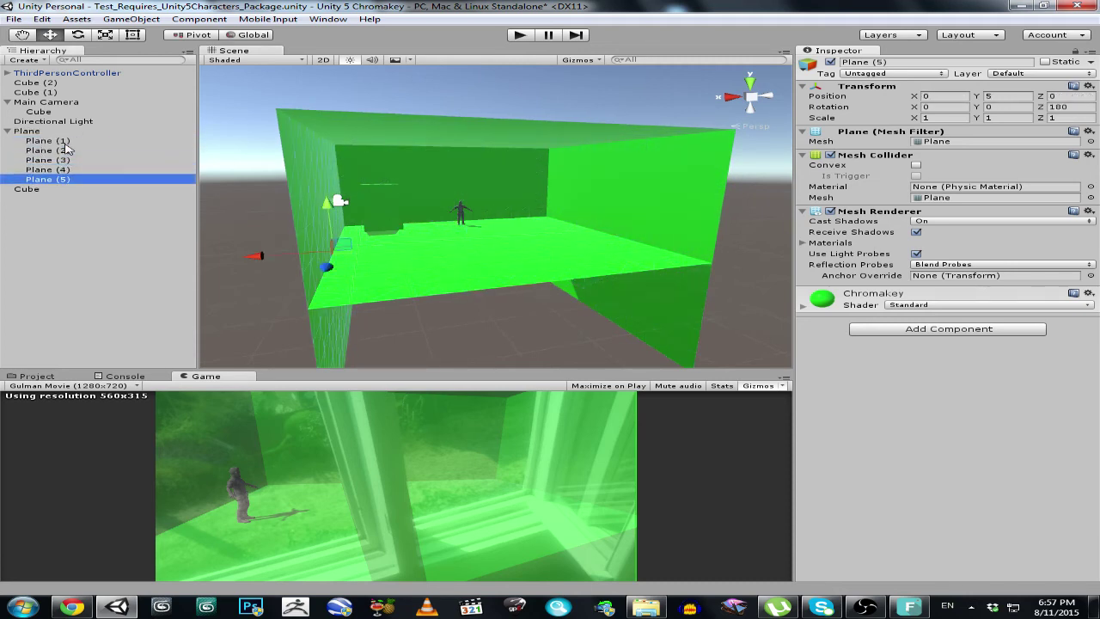
key(Up)
key(Up)
key(Up)
key(Up)
key(Up)
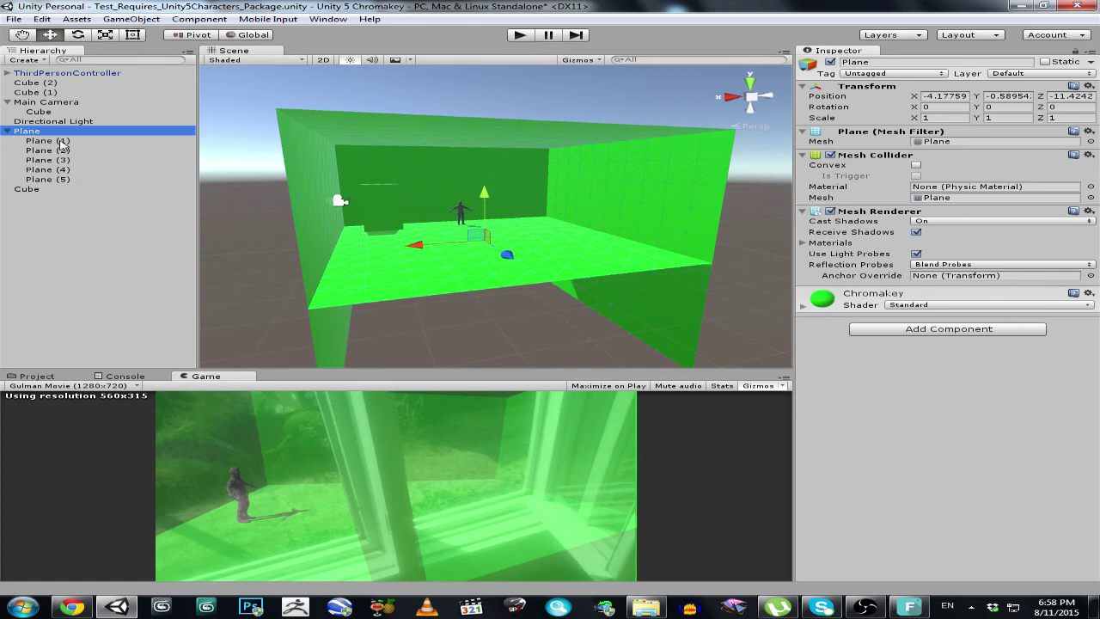
click(7, 132)
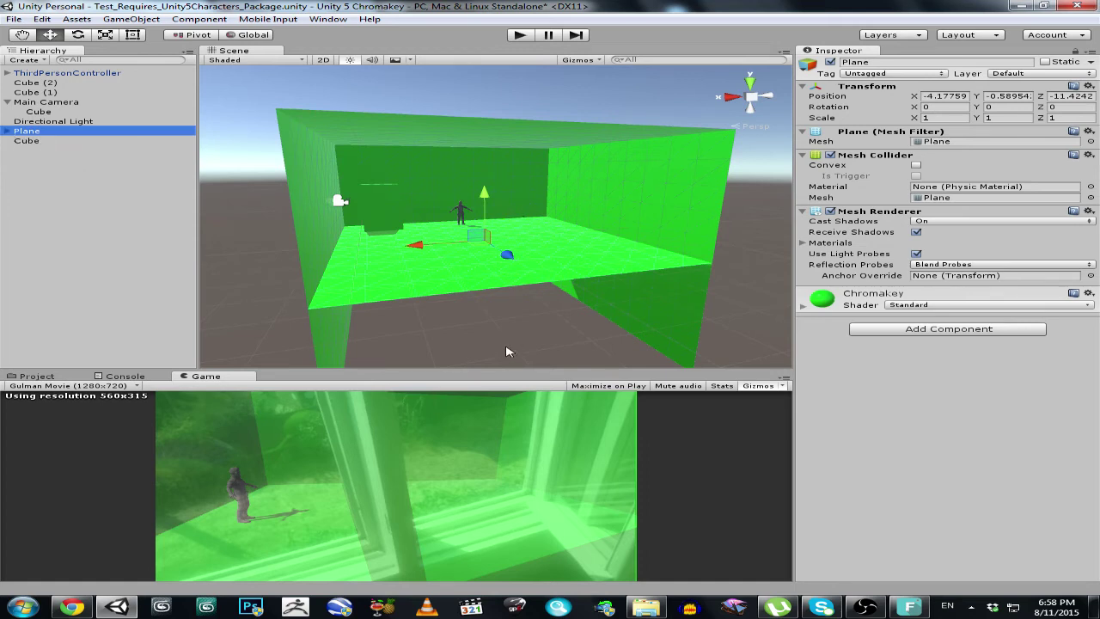
scroll(533, 229, up, 3)
right_drag(533, 229, 463, 266)
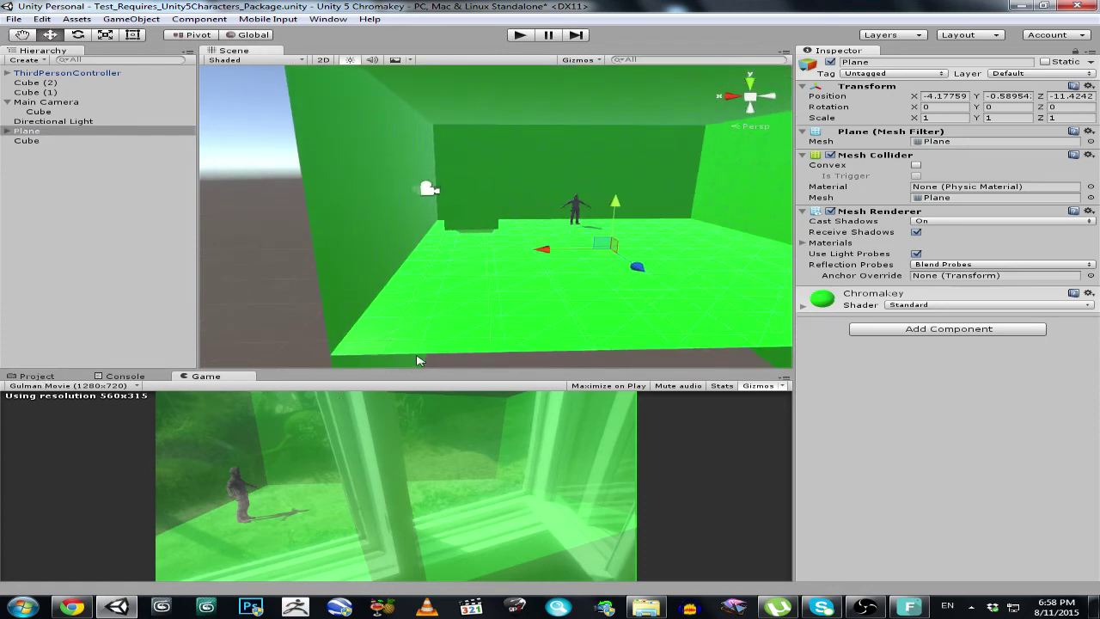
Nudge the ThirdPersonController along Z to -15.86
click(61, 74)
right_drag(620, 184, 731, 215)
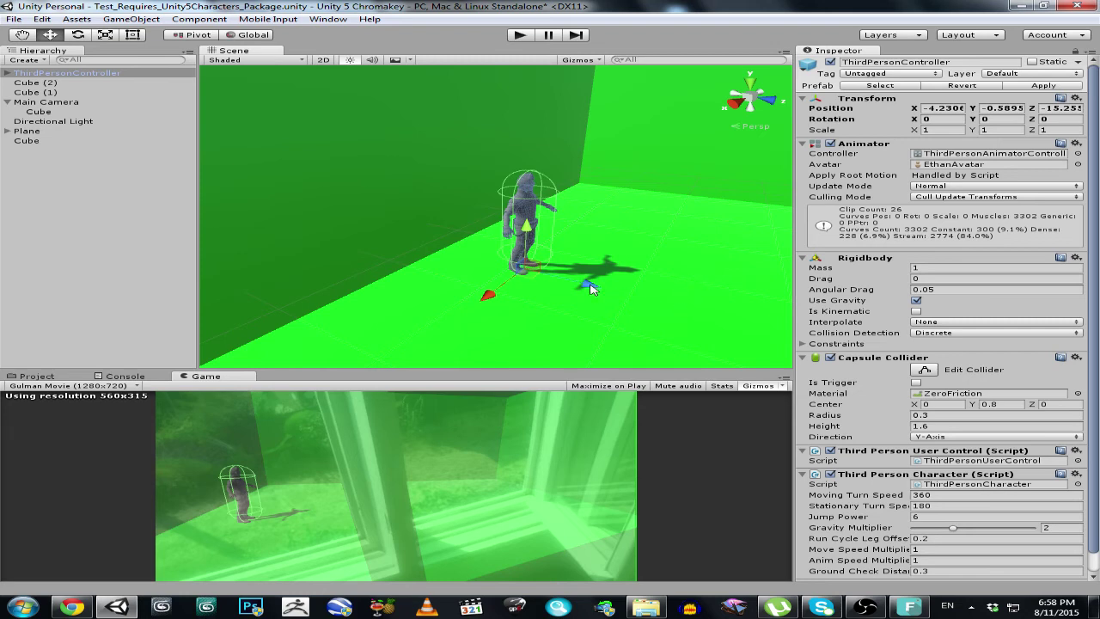
drag(590, 288, 550, 275)
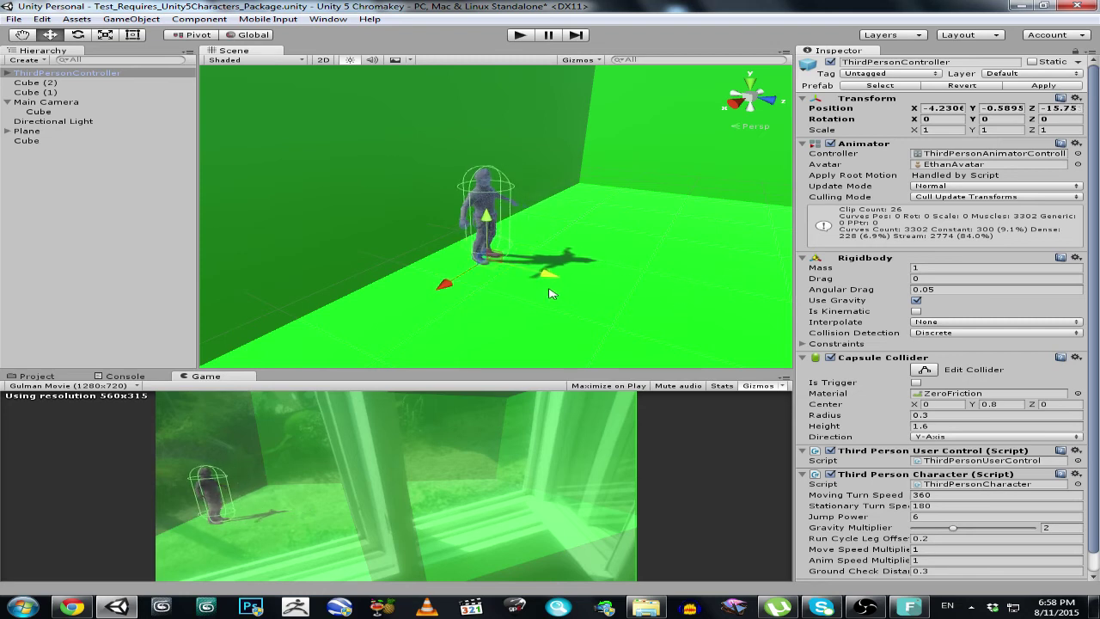
Open Assets > Import Package and dismiss it without importing
click(114, 23)
mouse_move(76, 21)
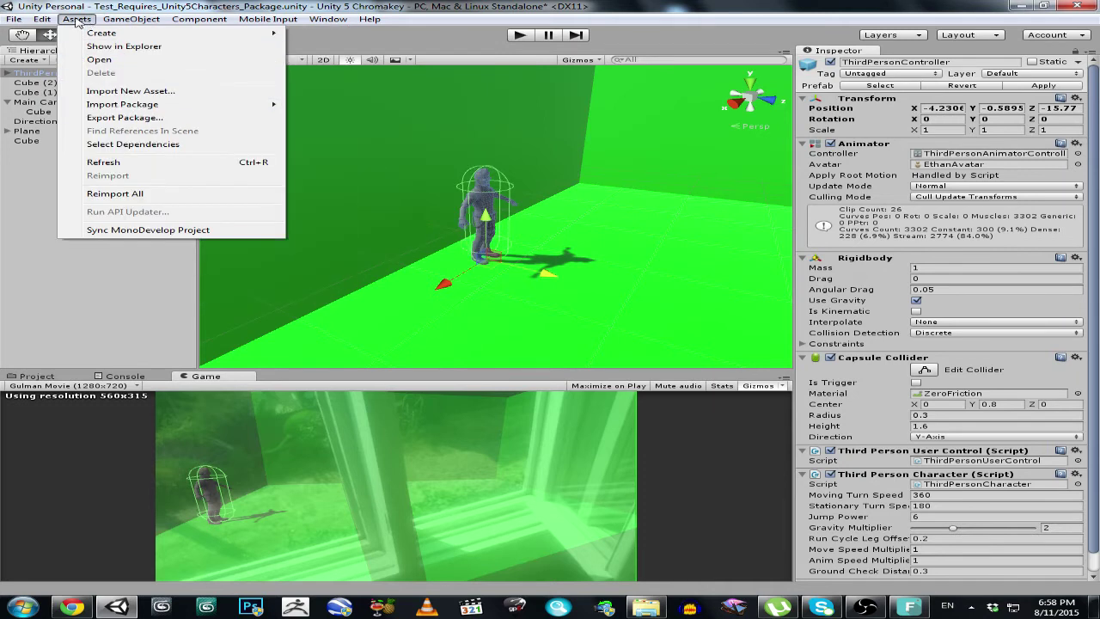
mouse_move(102, 107)
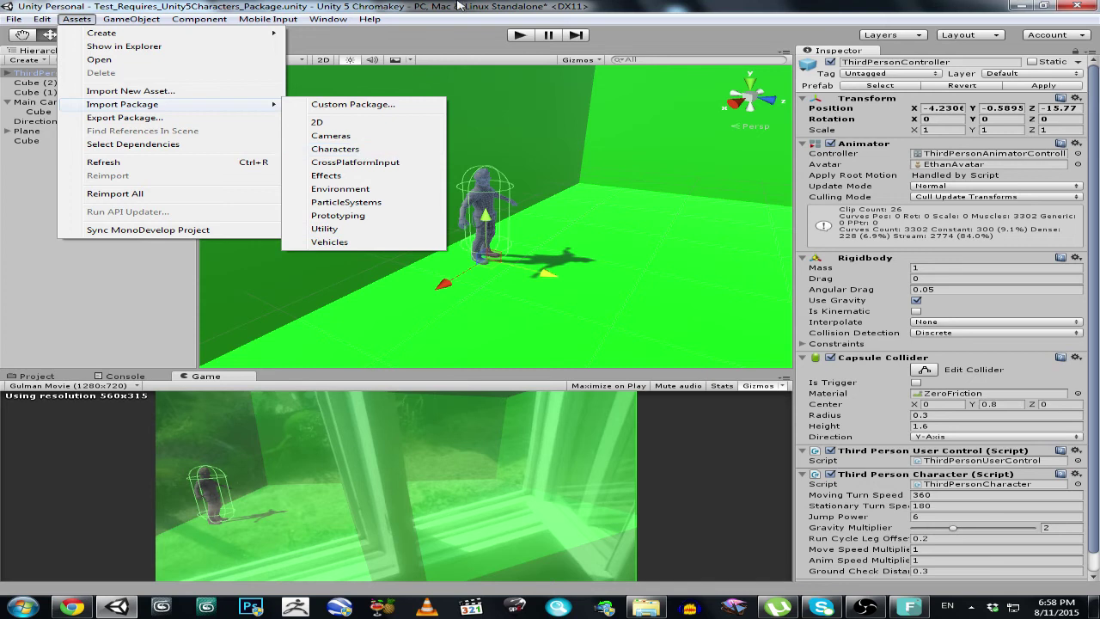
click(337, 150)
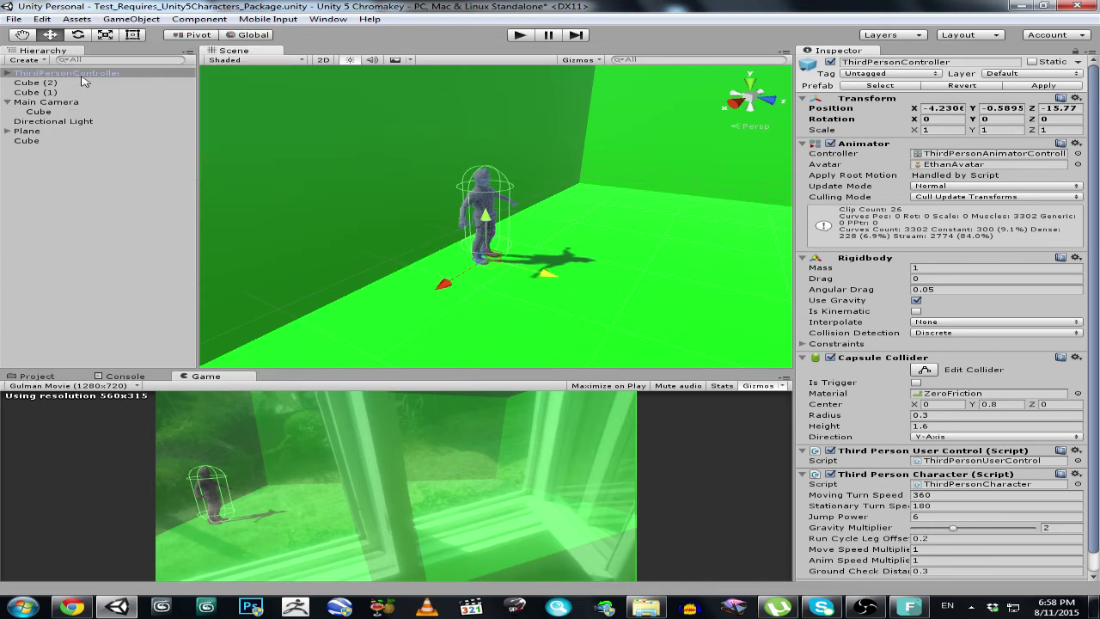
alt+drag(363, 250, 753, 440)
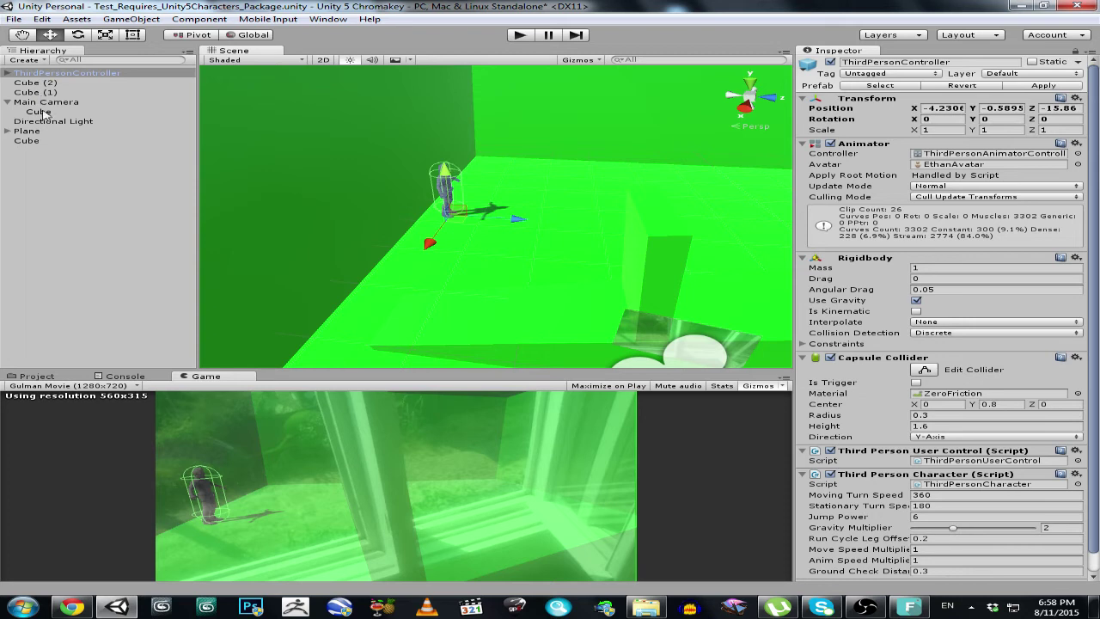
Turn off the video Cube under Main Camera
click(40, 102)
click(38, 111)
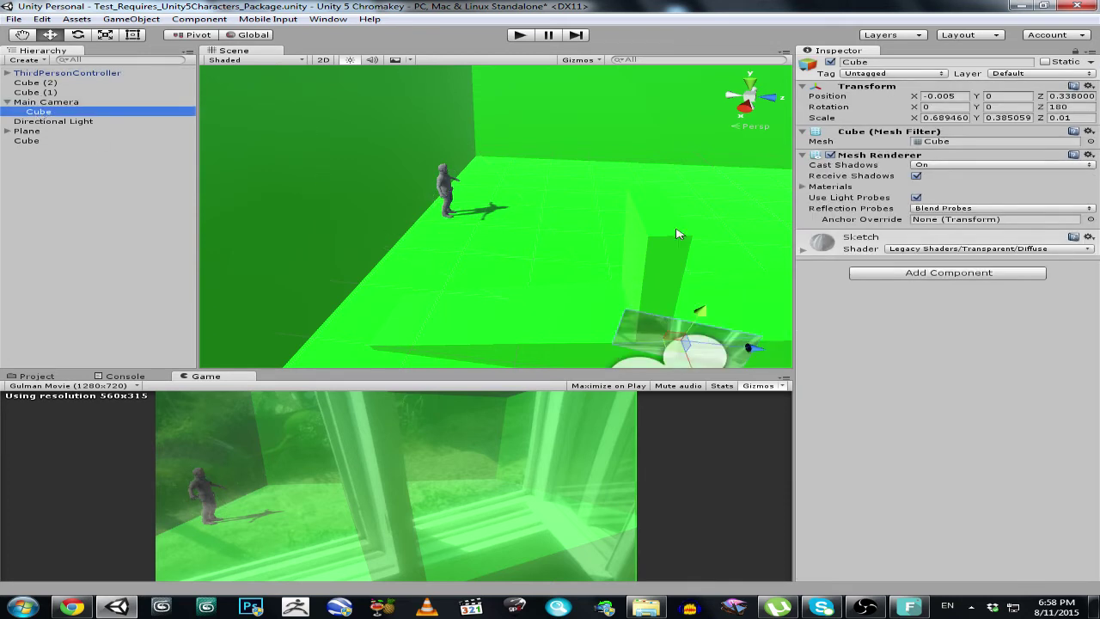
click(836, 166)
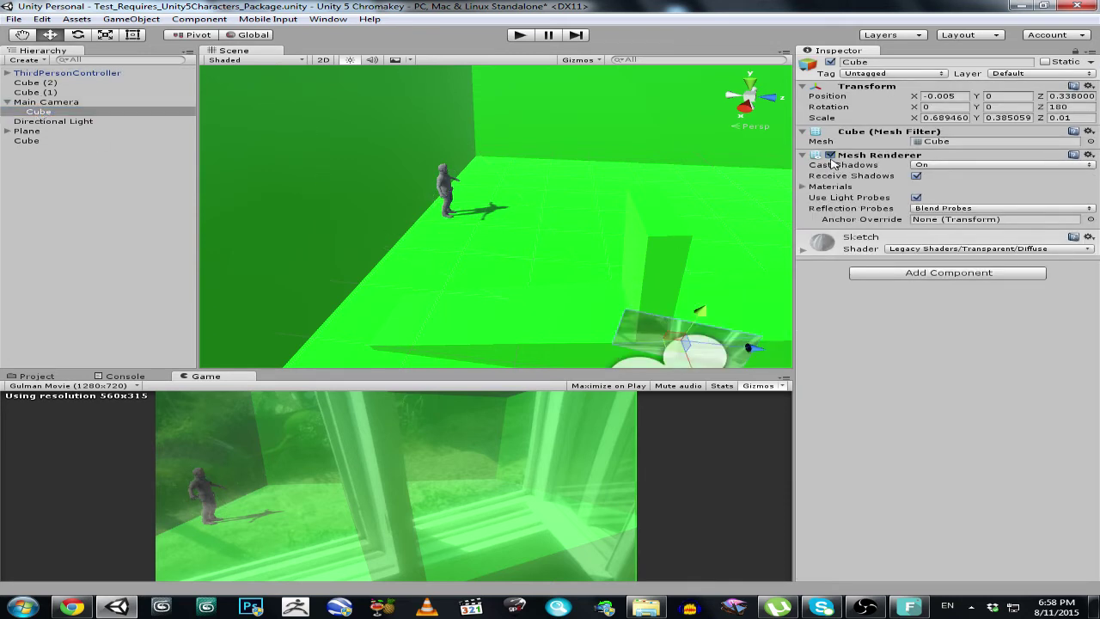
click(831, 155)
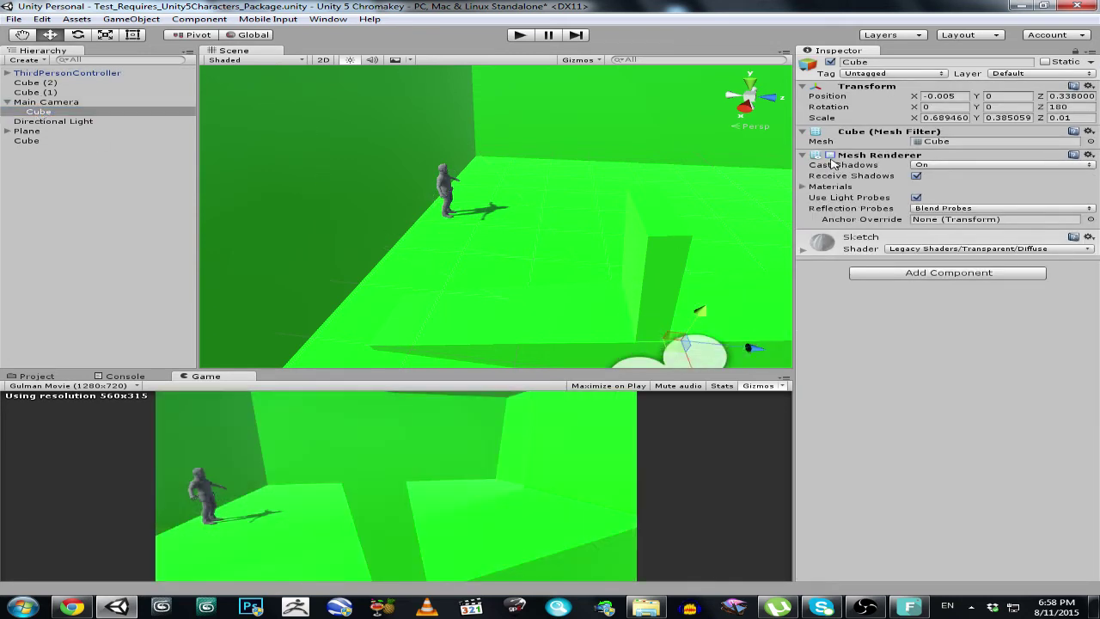
Switch the Chromakey material to Unlit With Shadows and show the Game view
click(34, 376)
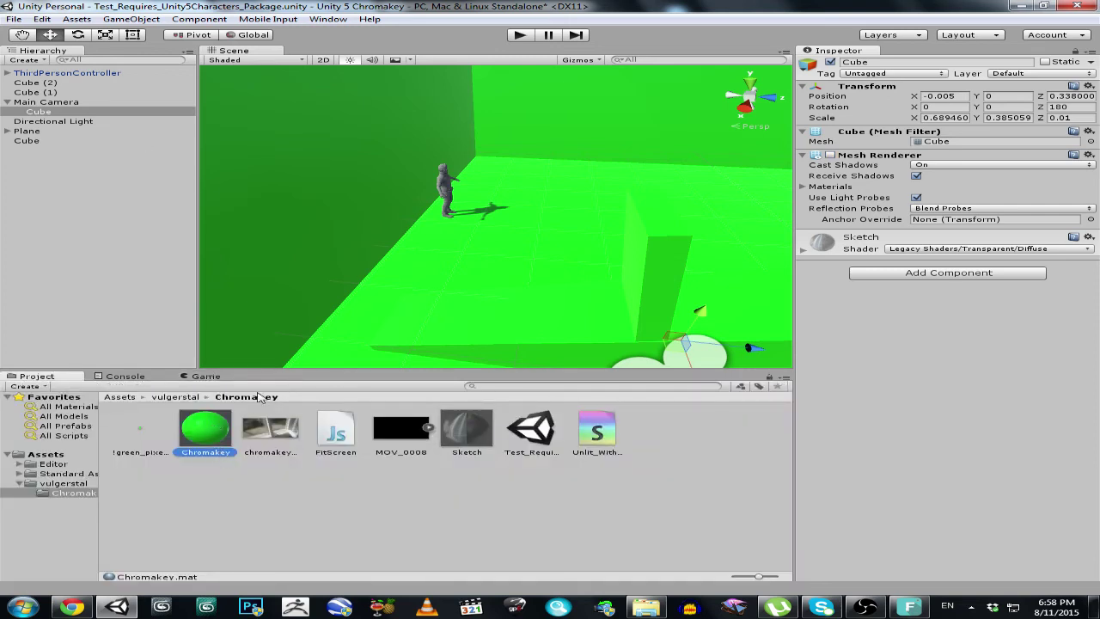
click(220, 432)
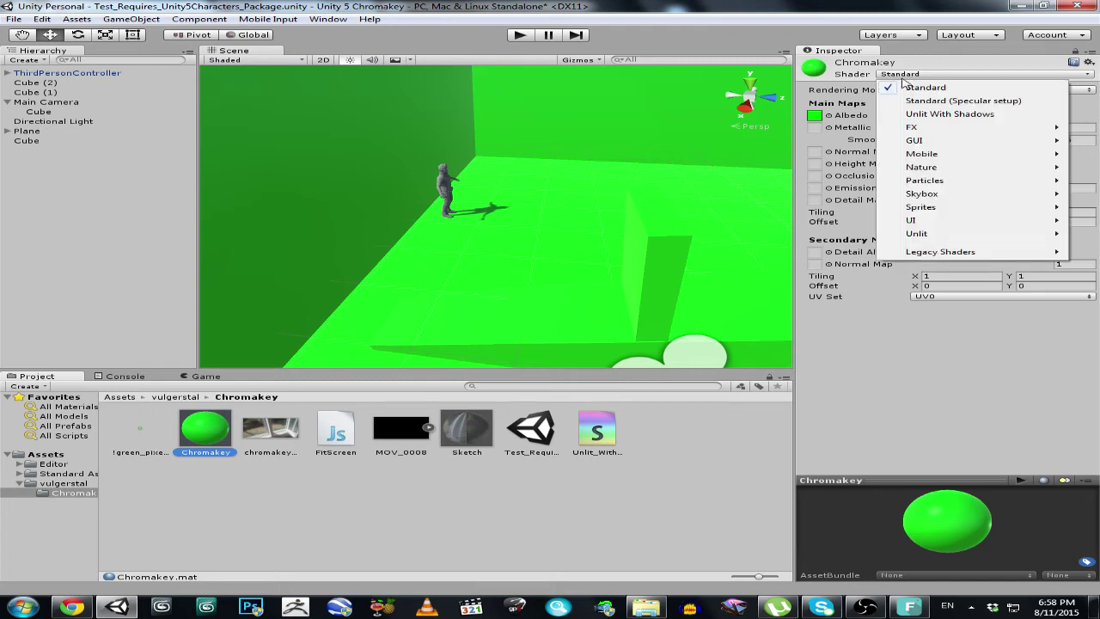
click(962, 115)
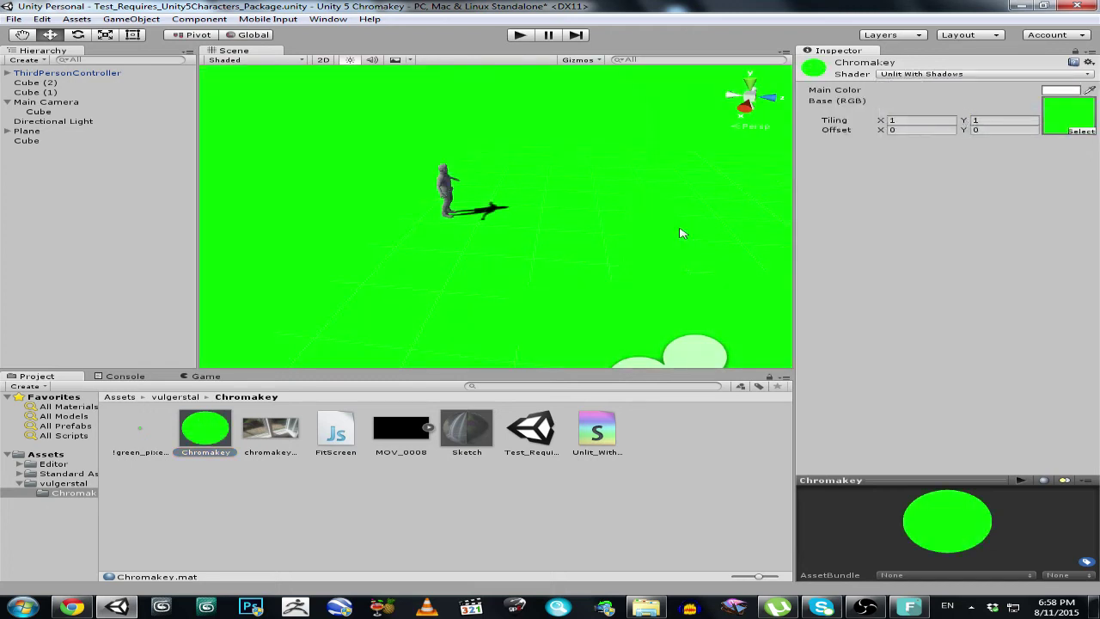
click(205, 377)
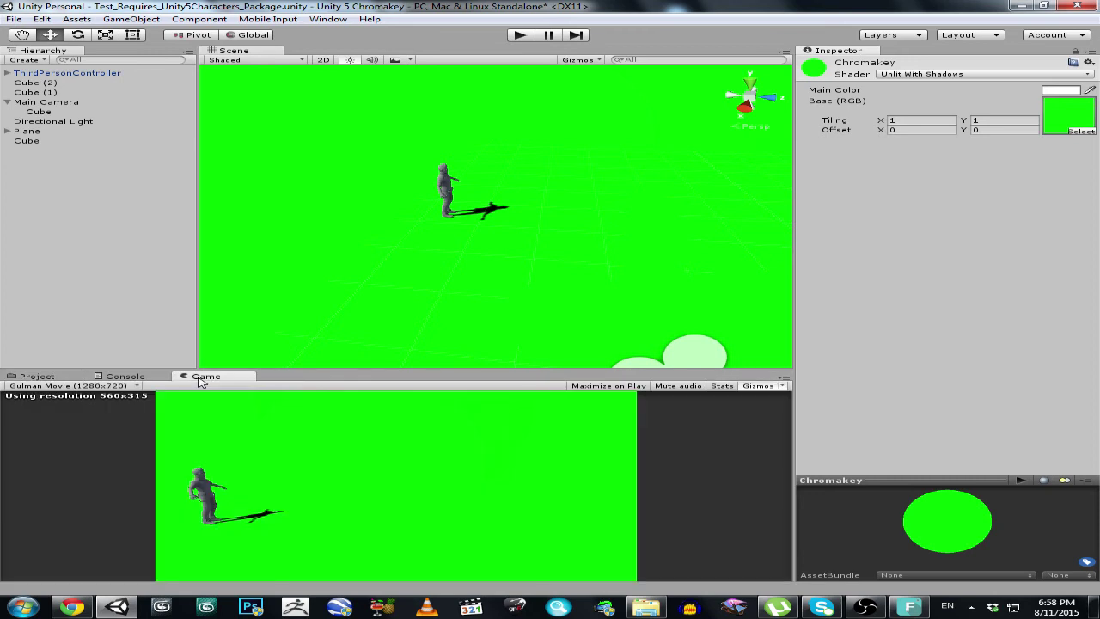
Maximize the Game view and set Bandicam's target to Rectangle on a screen
right_click(200, 379)
click(215, 385)
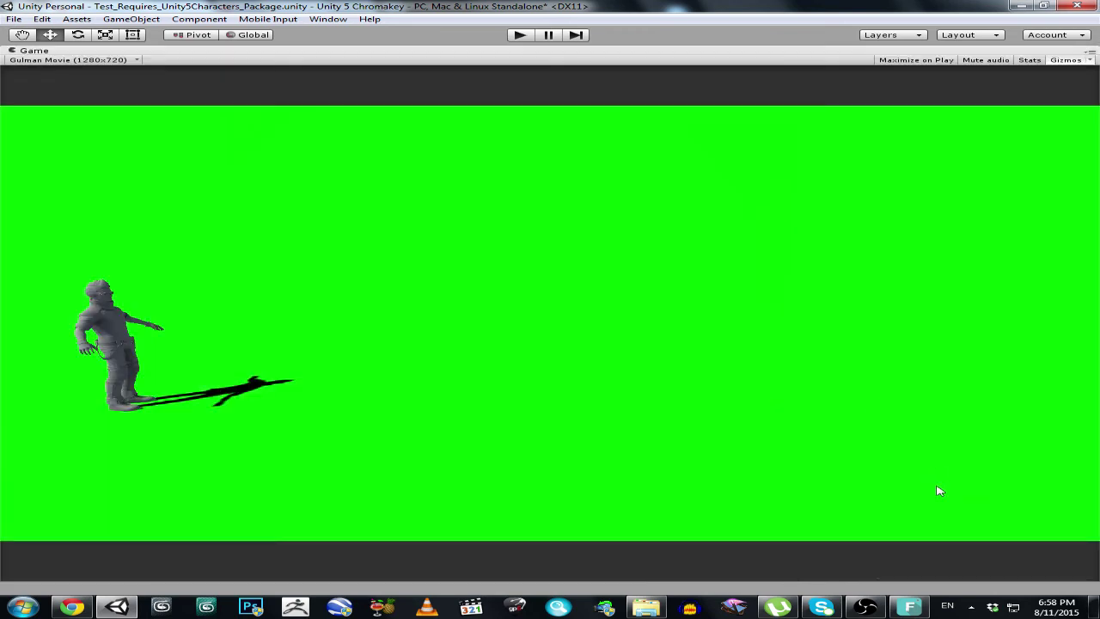
click(971, 607)
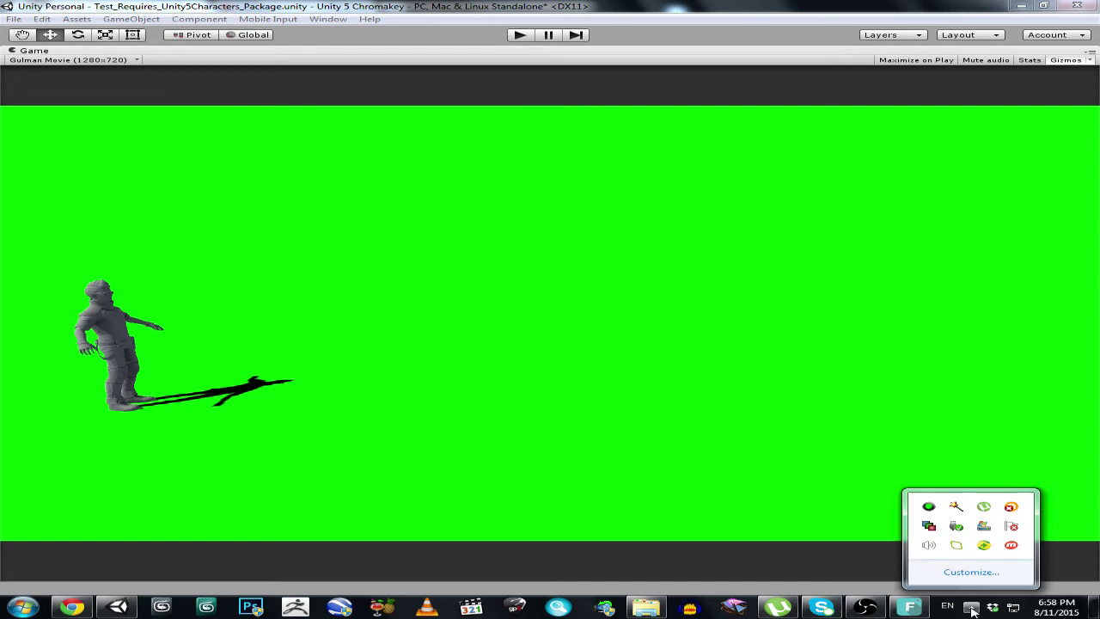
click(932, 509)
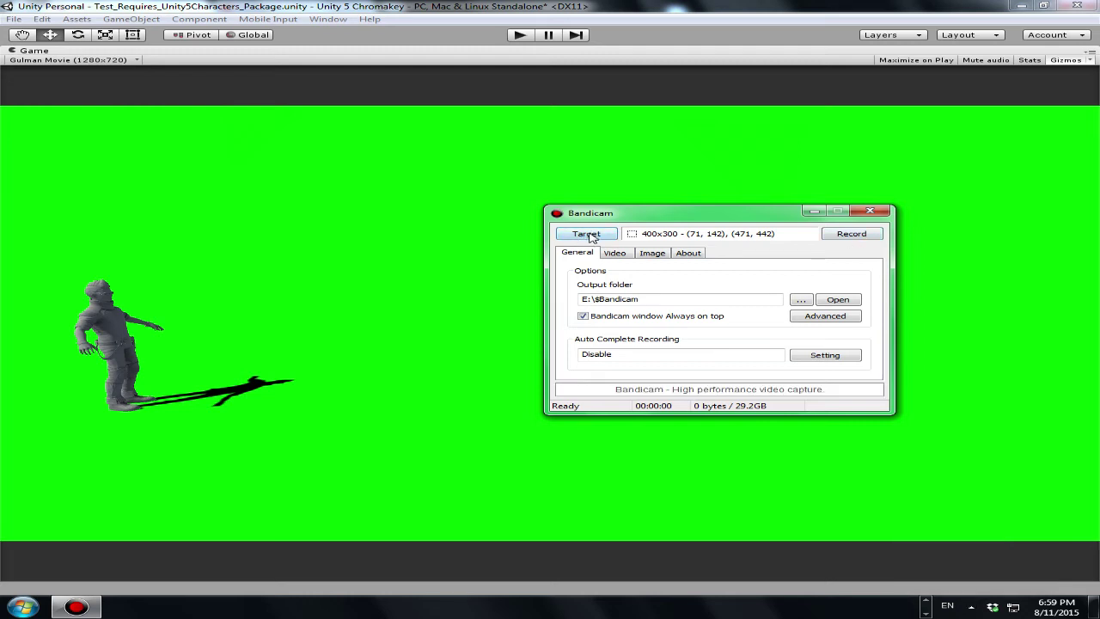
click(588, 234)
click(619, 266)
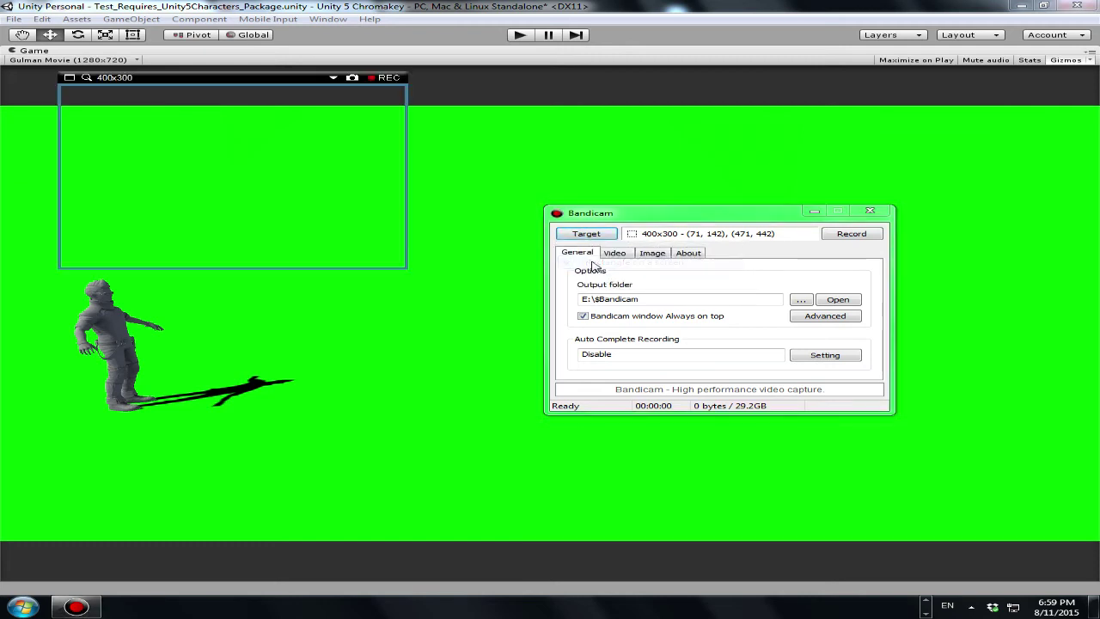
Fit the capture rectangle over the whole game view at 1277x718
drag(160, 80, 104, 101)
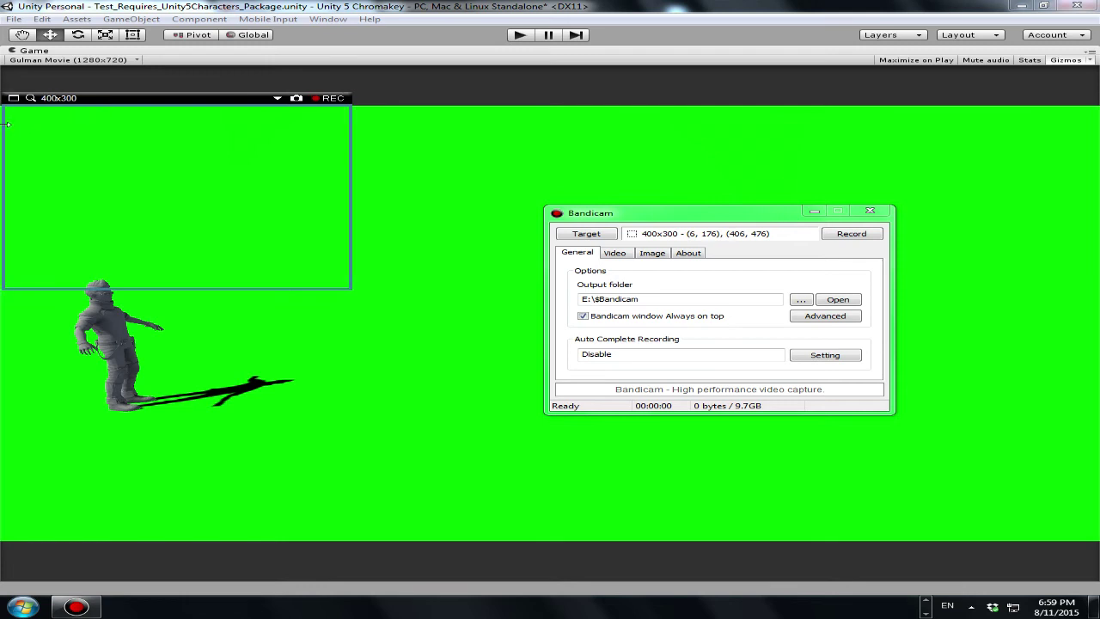
mouse_move(5, 125)
mouse_down()
mouse_move(29, 125)
mouse_move(2, 124)
mouse_up()
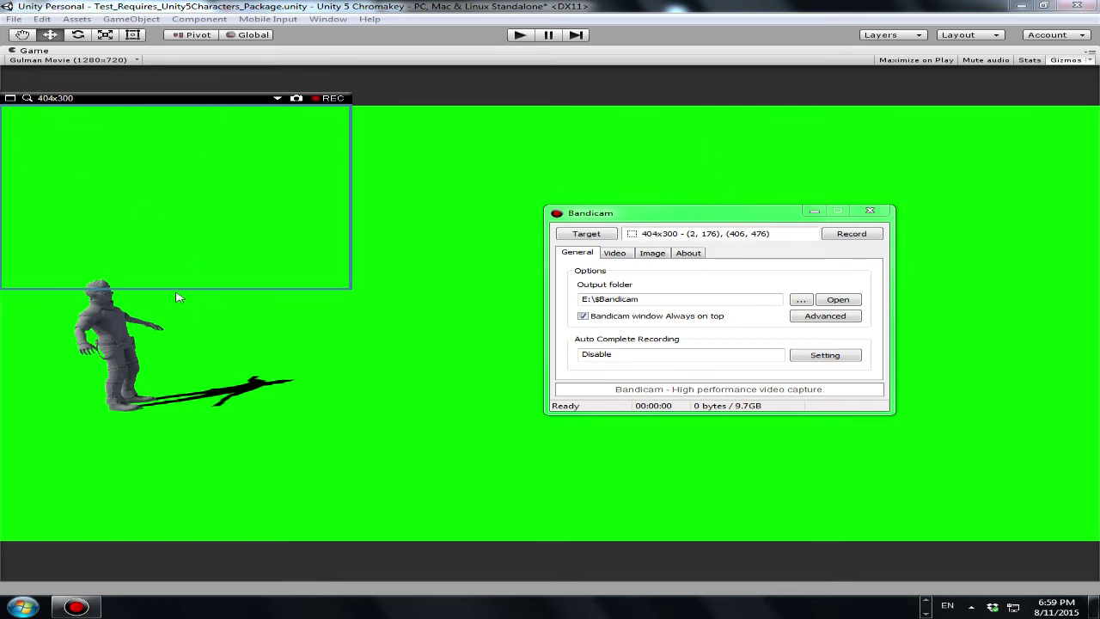
drag(172, 288, 227, 541)
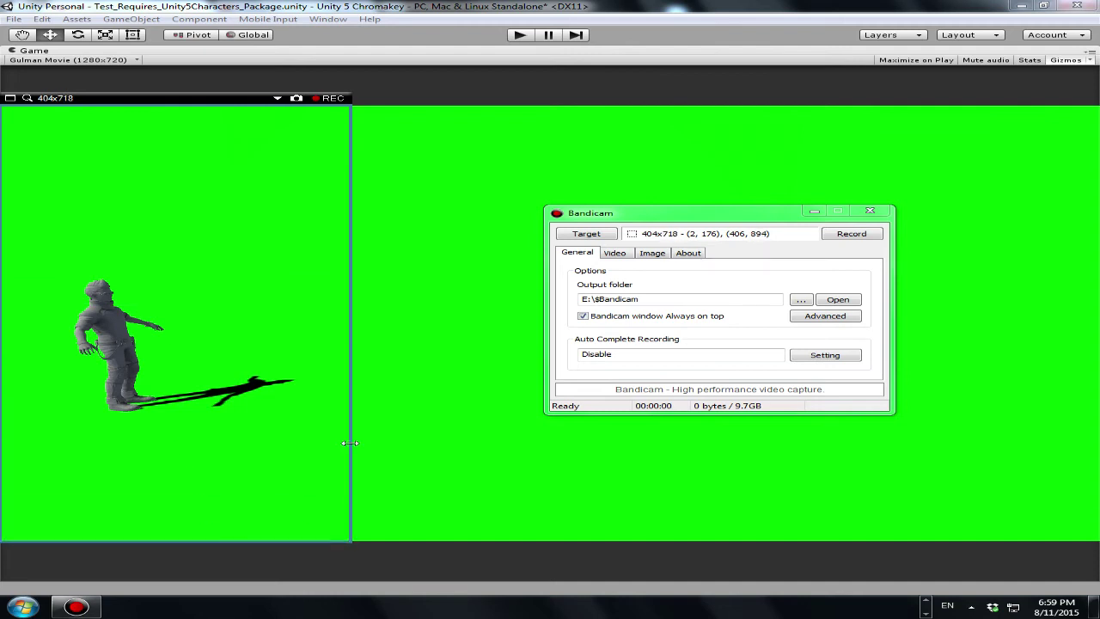
drag(350, 443, 1094, 455)
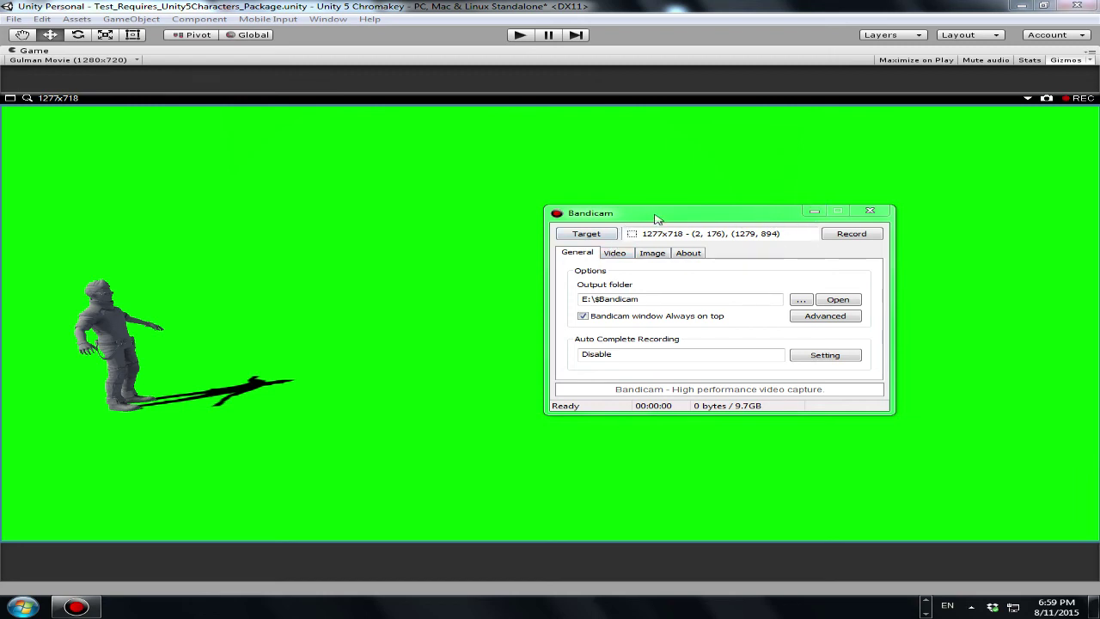
Move the Bandicam window lower right and trim the capture frame to 1277x720
drag(655, 218, 808, 311)
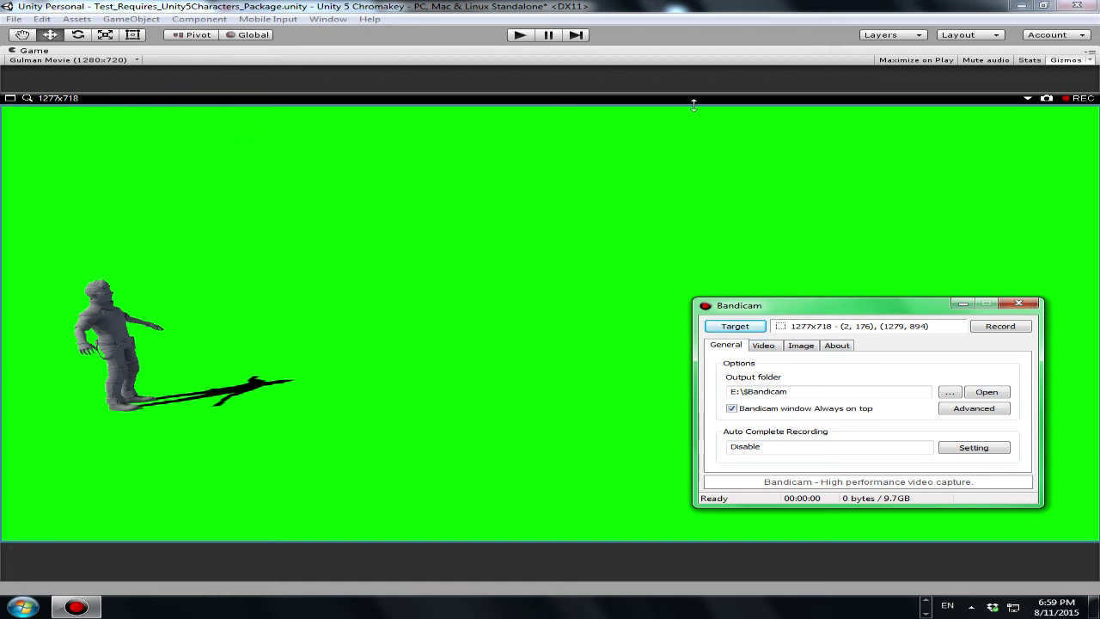
drag(694, 104, 689, 105)
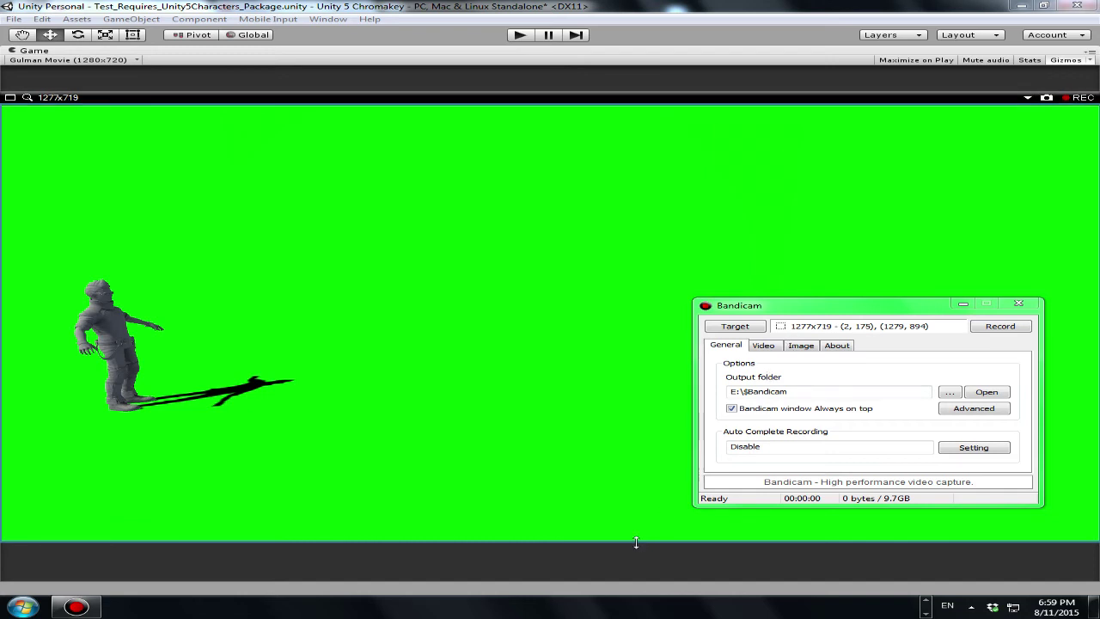
drag(634, 542, 633, 544)
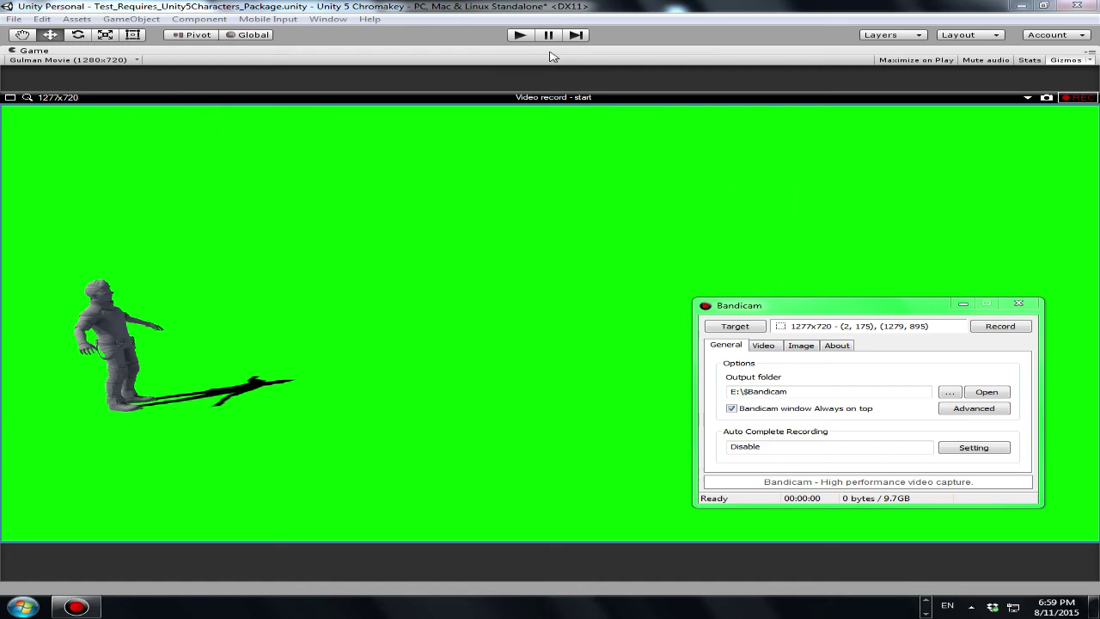
Start recording with F12, minimize Bandicam, and bring Filmora to the front
key(F12)
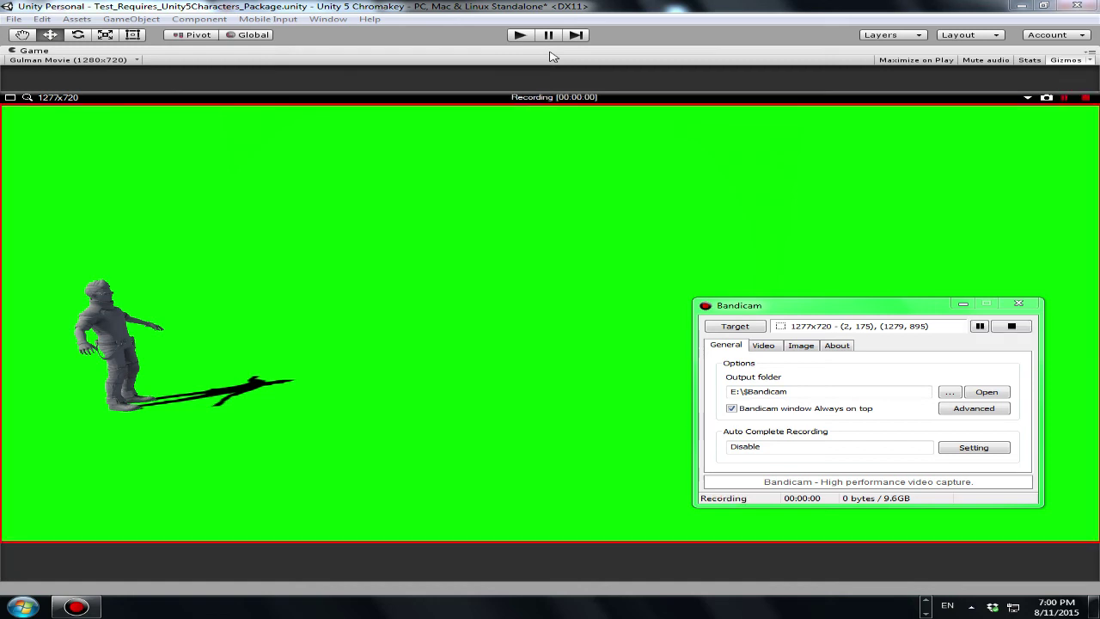
click(963, 304)
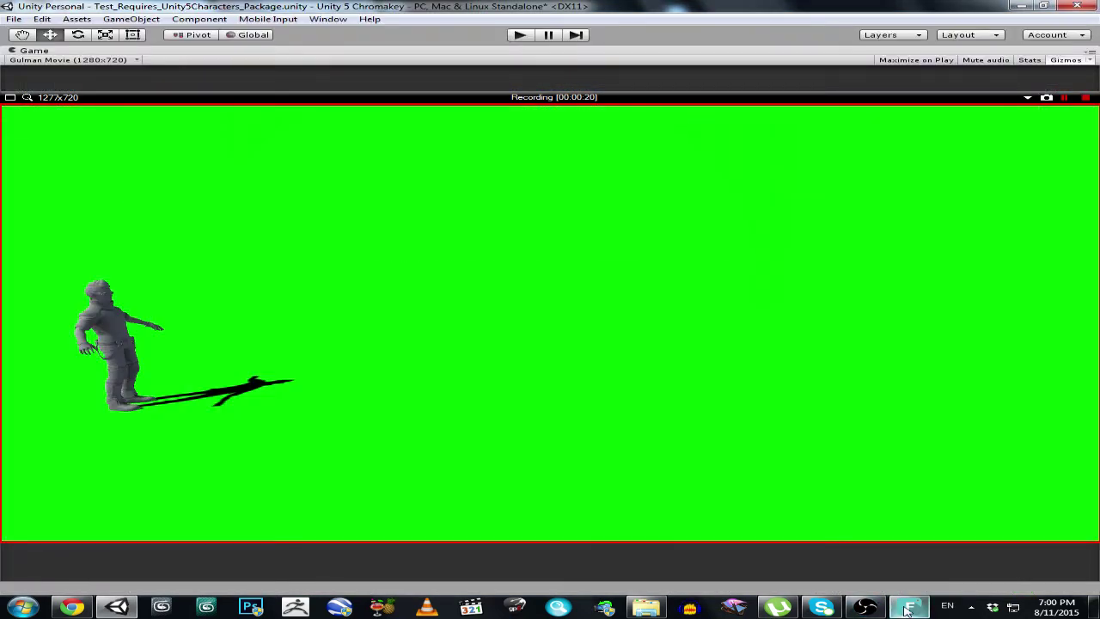
mouse_move(907, 609)
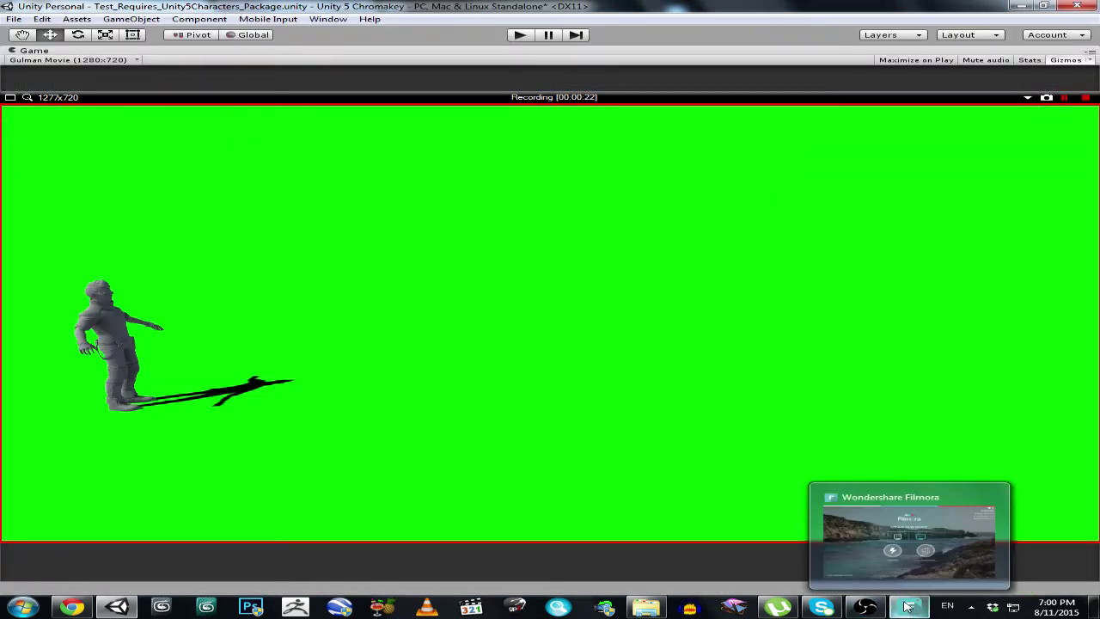
click(909, 607)
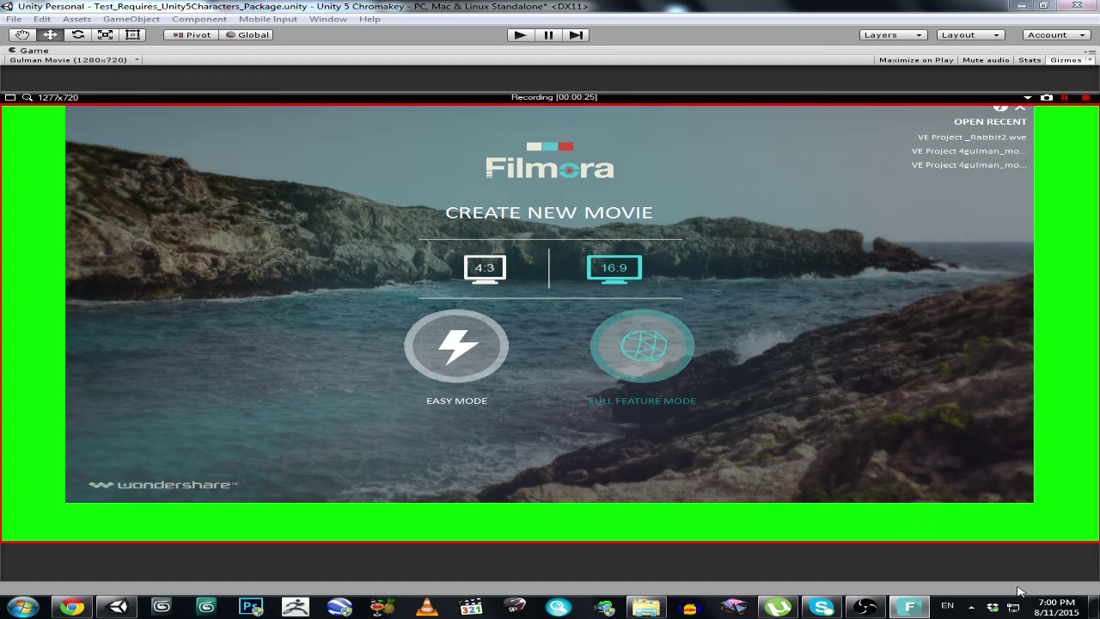
Stop the Bandicam recording from the tray, minimize it, and open the Start menu
click(971, 606)
click(929, 510)
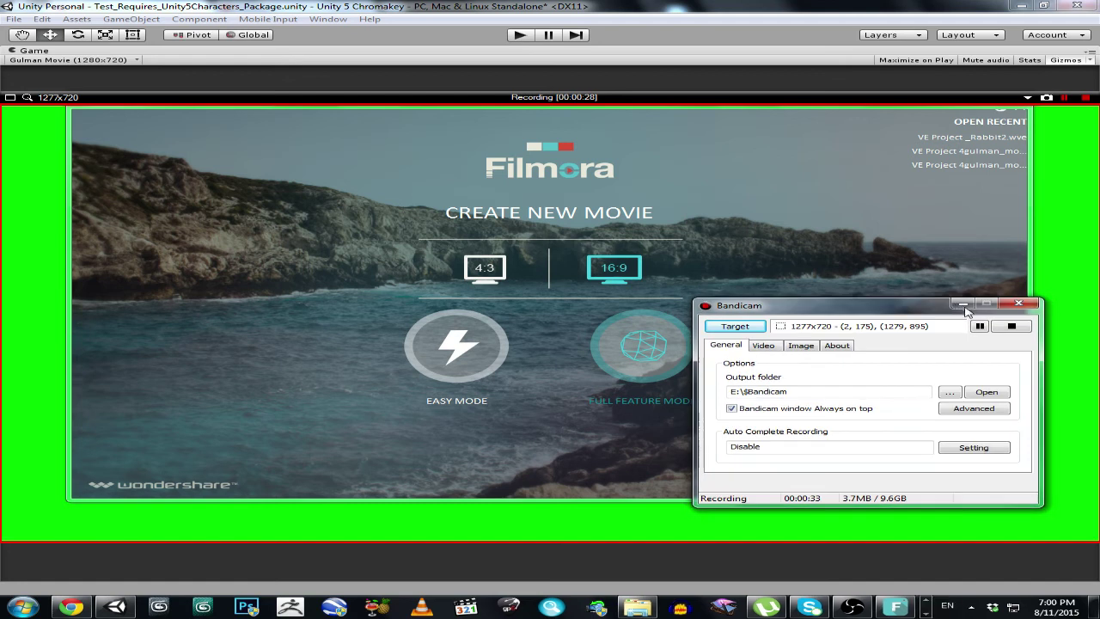
click(960, 306)
click(22, 607)
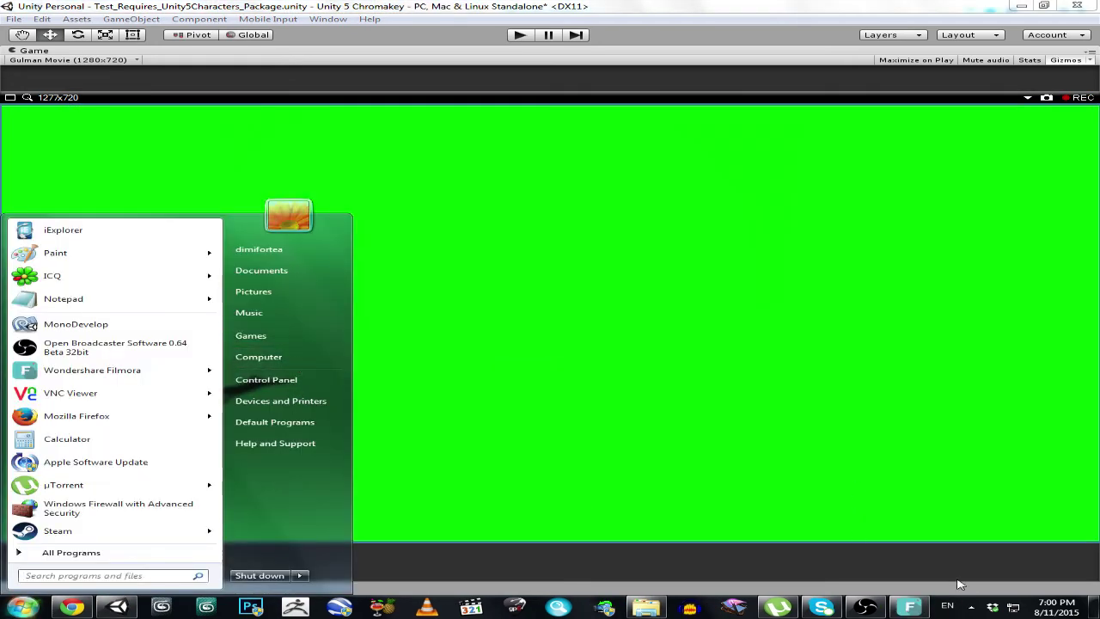
Go to E:\$Bandicam in Explorer and maximize the window
click(289, 360)
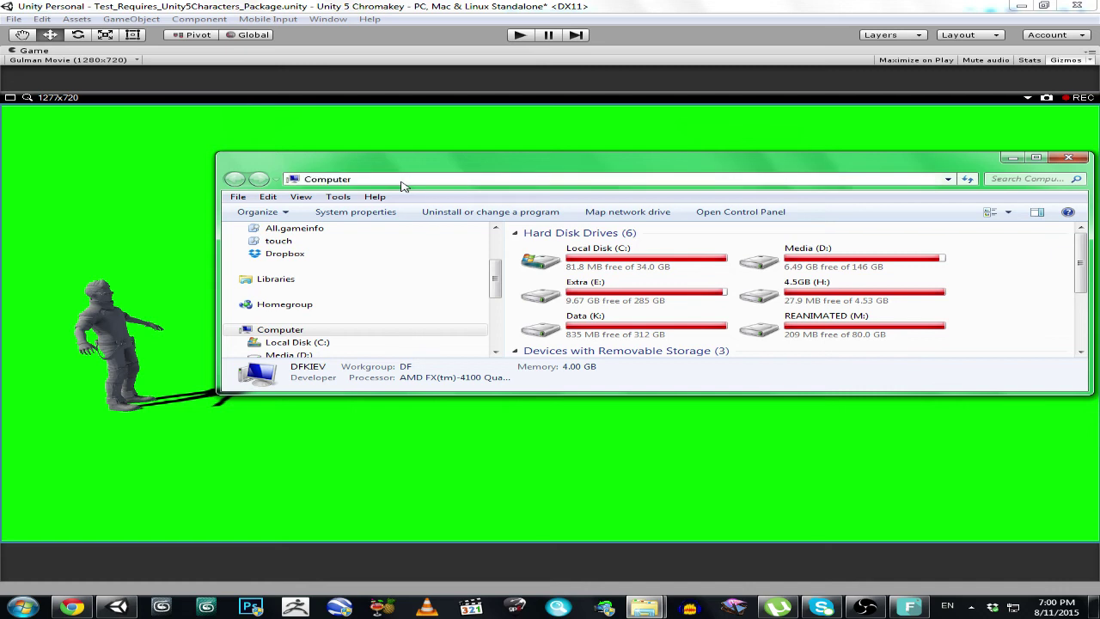
click(398, 180)
text(c)
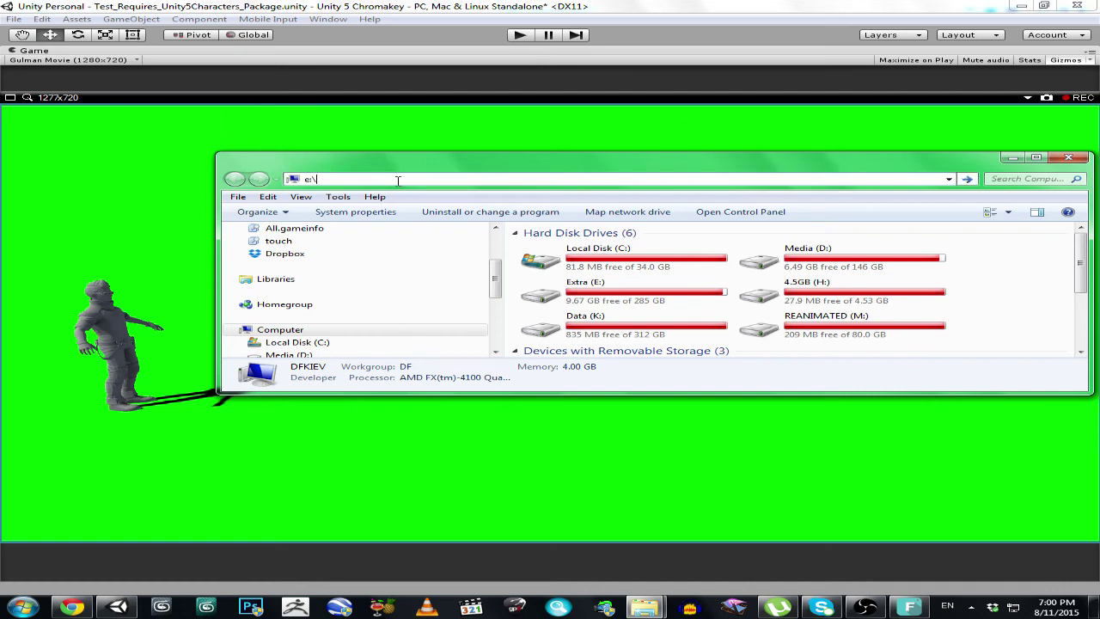
click(341, 205)
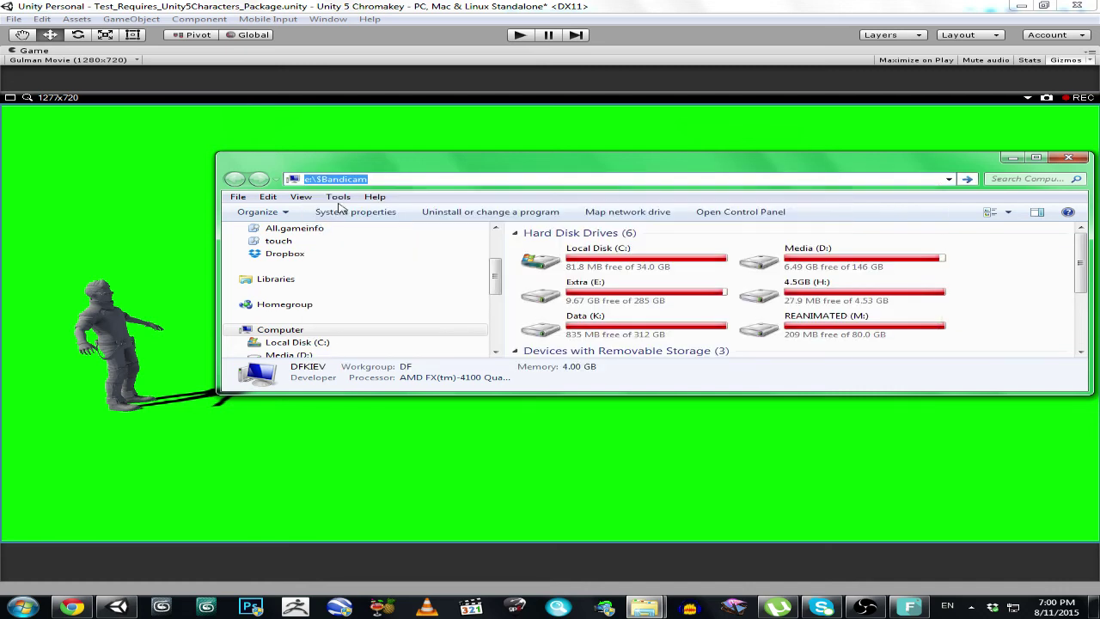
key(Return)
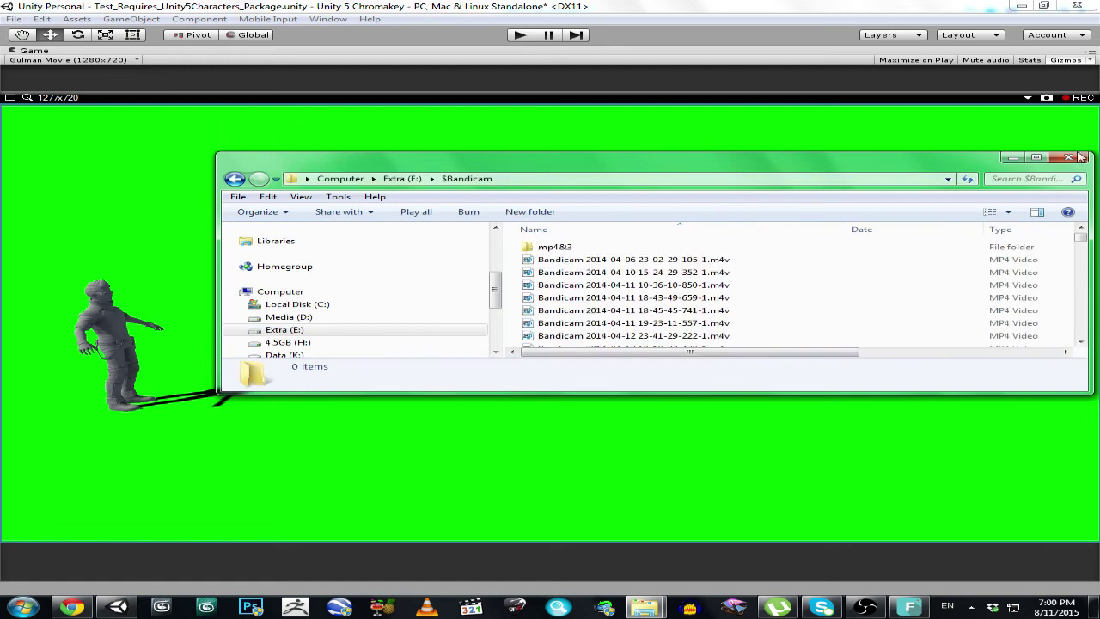
click(1035, 158)
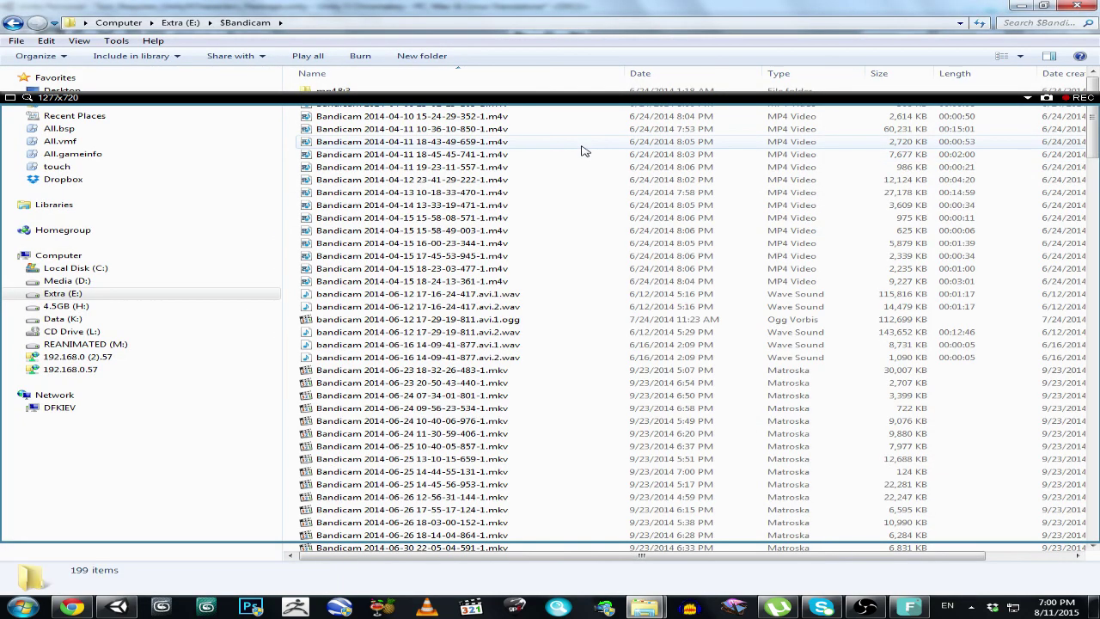
click(1028, 97)
click(969, 113)
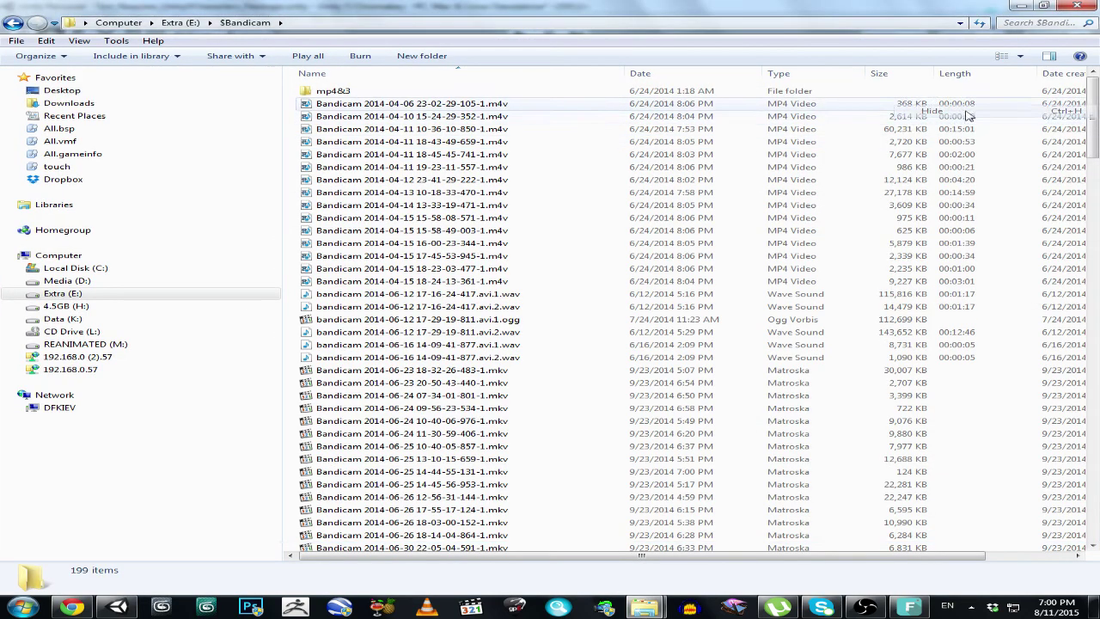
click(648, 78)
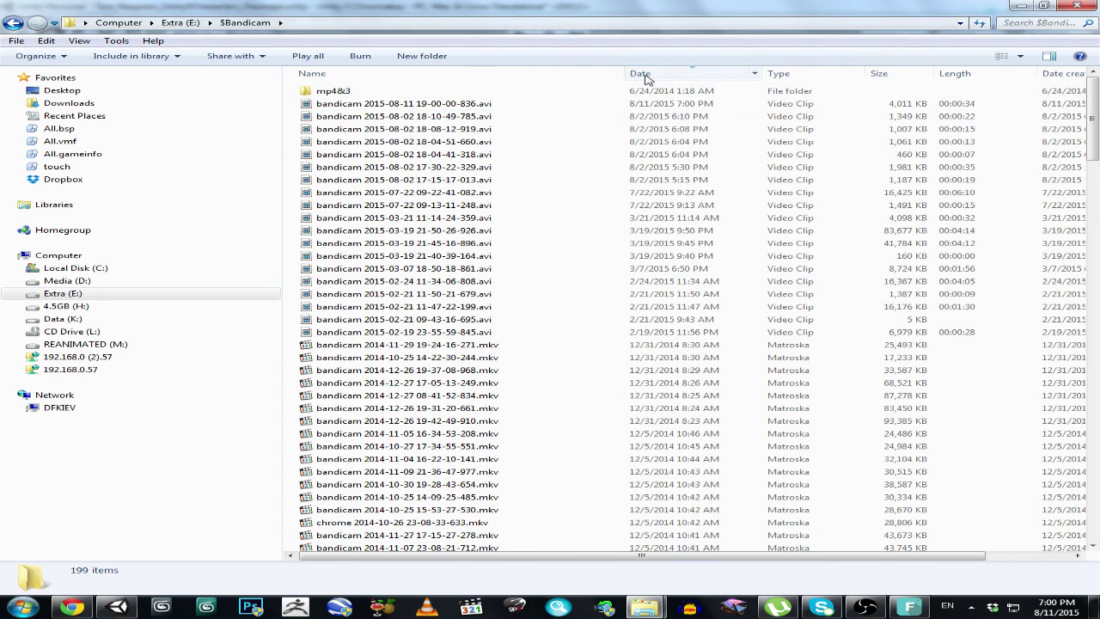
click(494, 104)
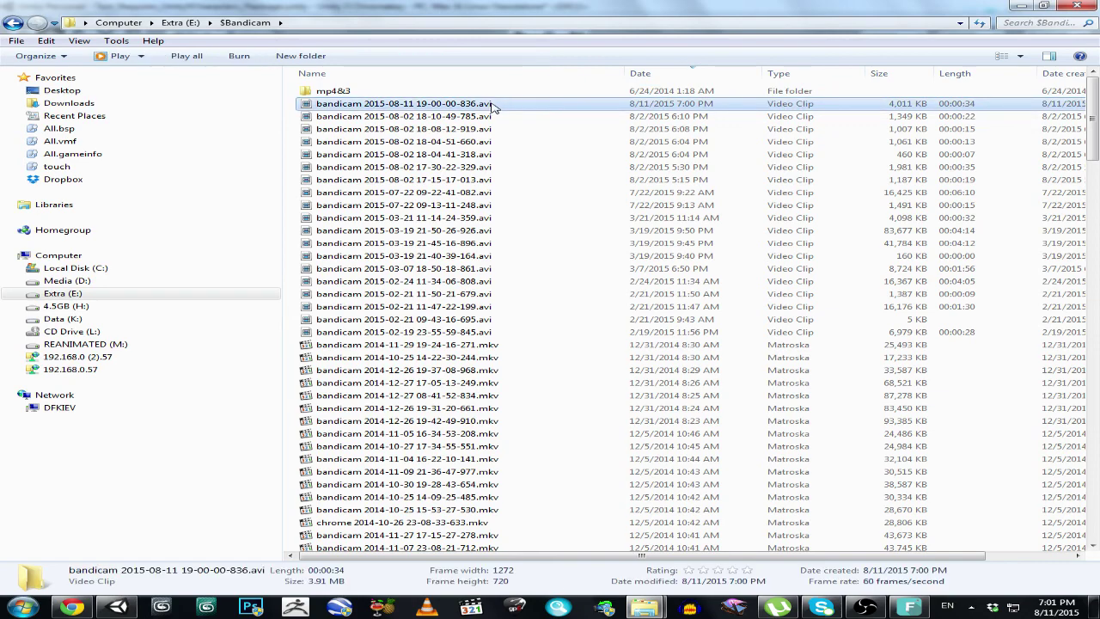
Import the new bandicam green-screen recording into Filmora's media library
click(909, 607)
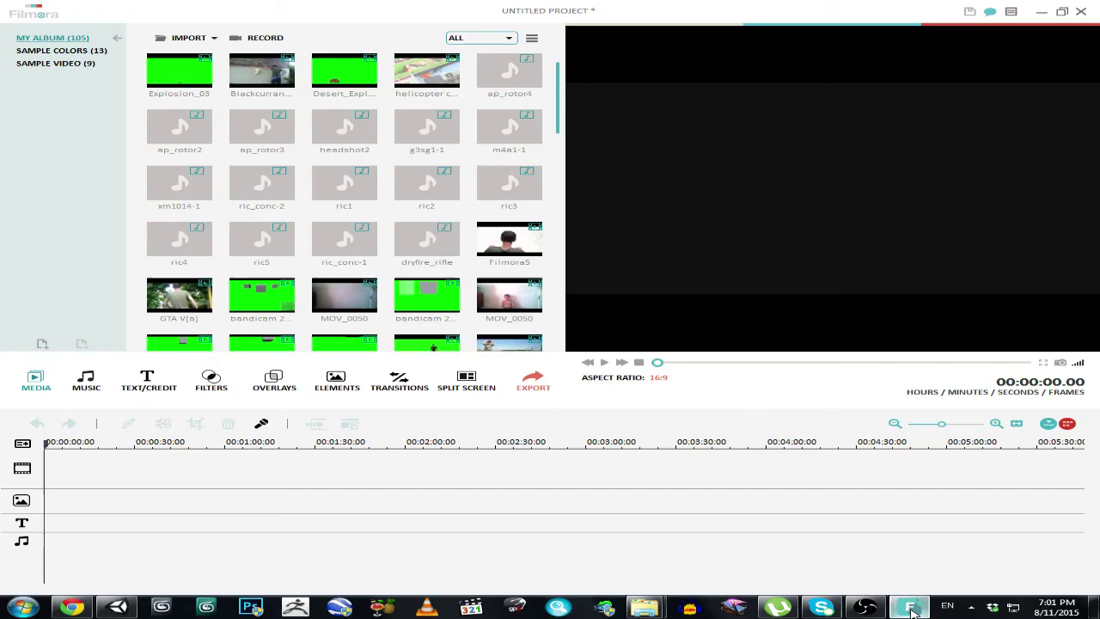
drag(559, 101, 557, 354)
drag(724, 5, 741, 249)
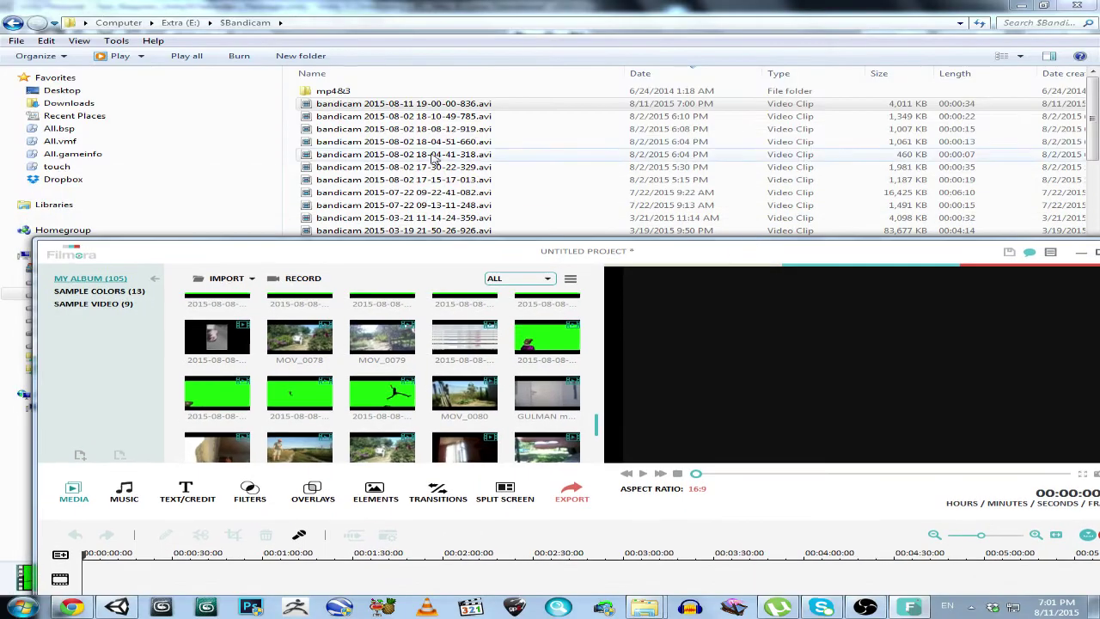
drag(361, 105, 593, 342)
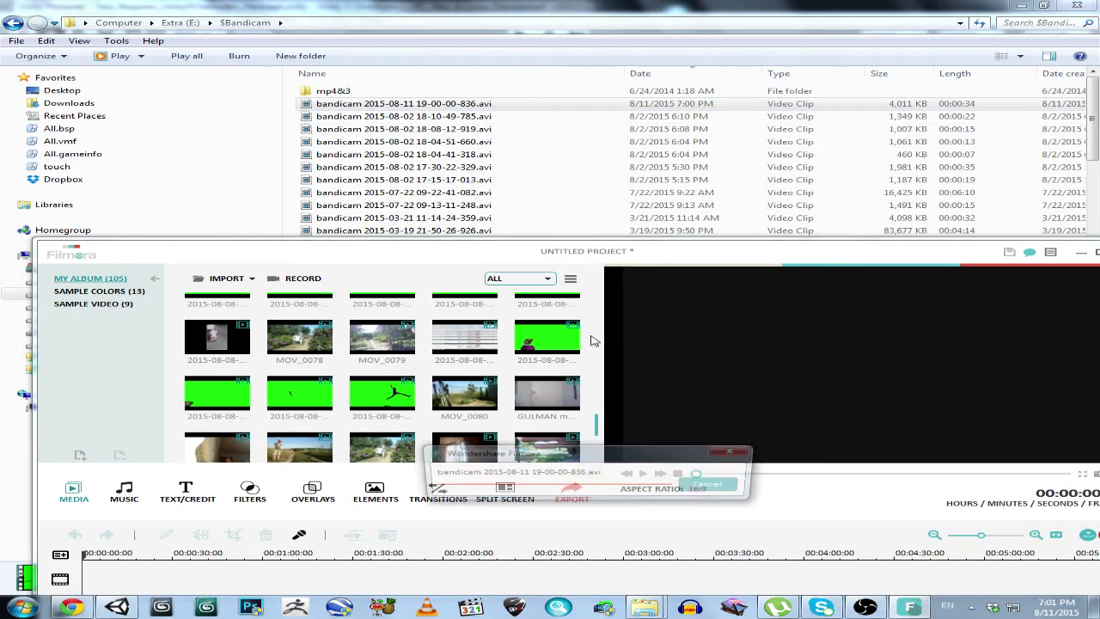
Add MOV_0008.mp4 from the Chromakey folder to the media album, then minimize Explorer
click(1097, 253)
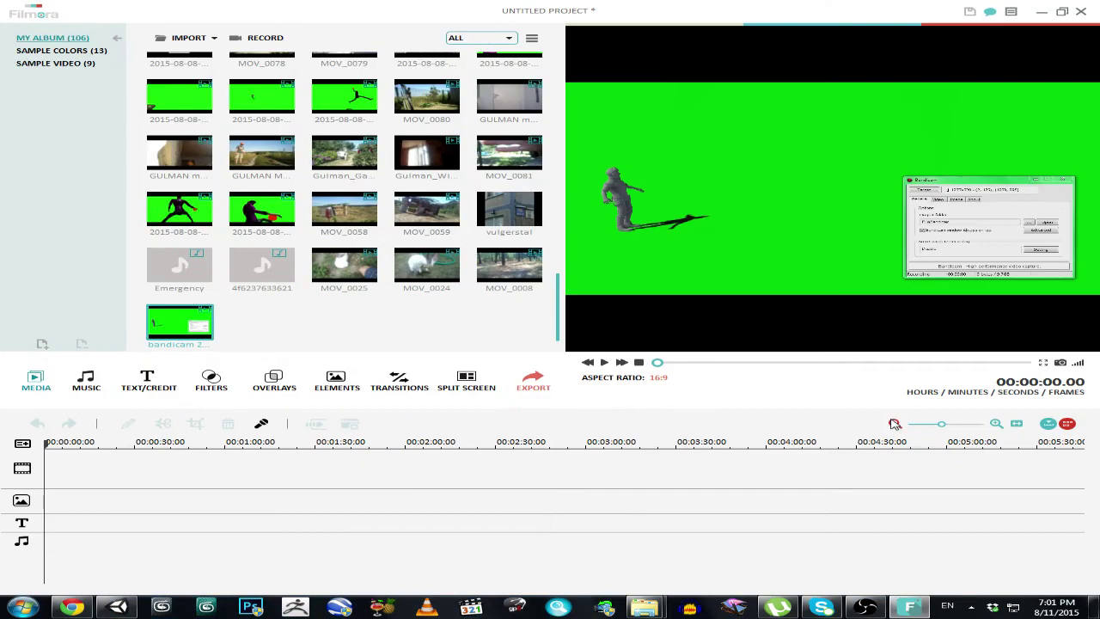
mouse_move(644, 607)
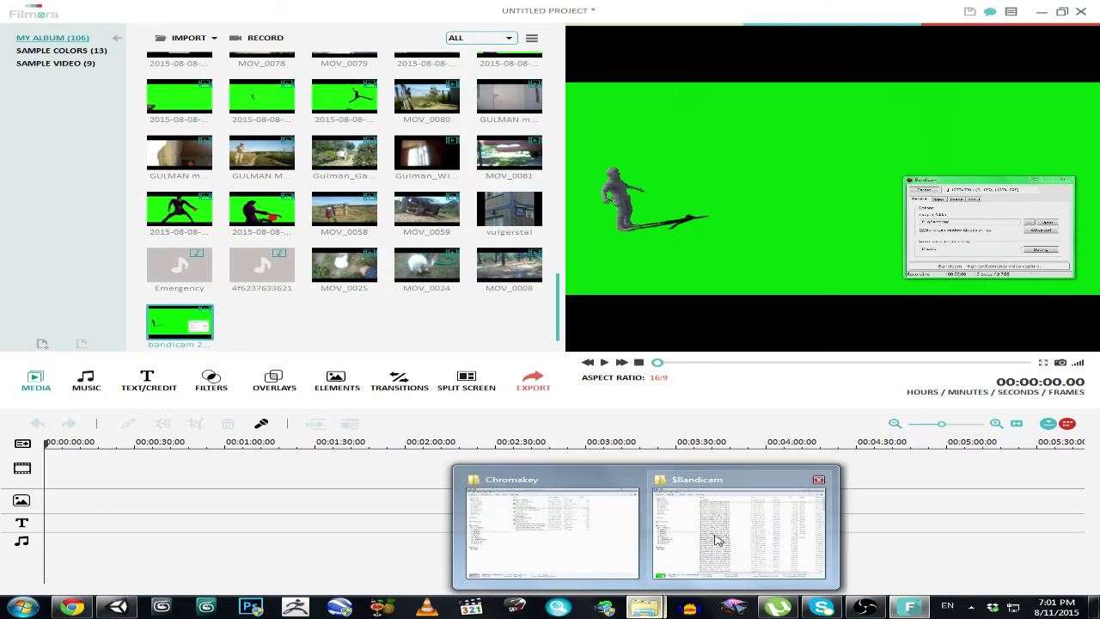
click(593, 482)
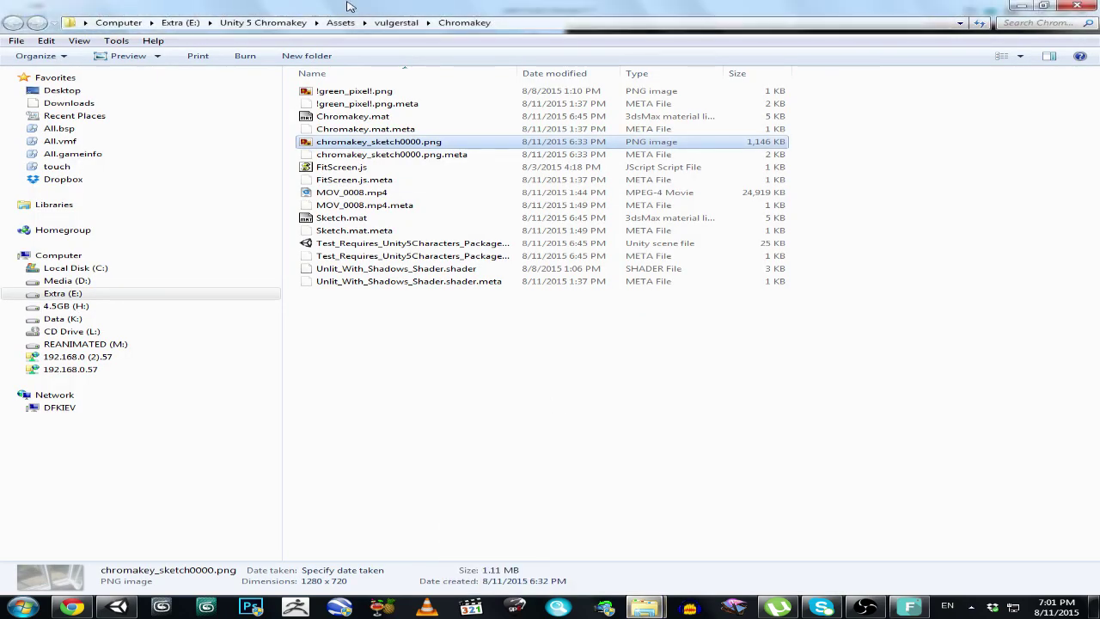
drag(344, 6, 489, 322)
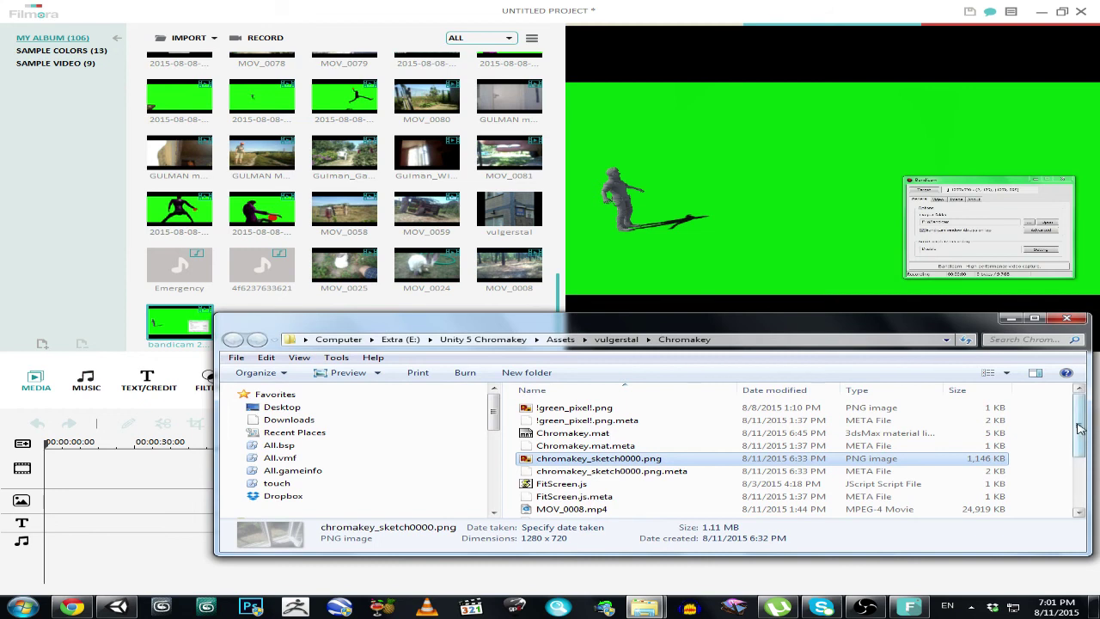
drag(572, 509, 541, 294)
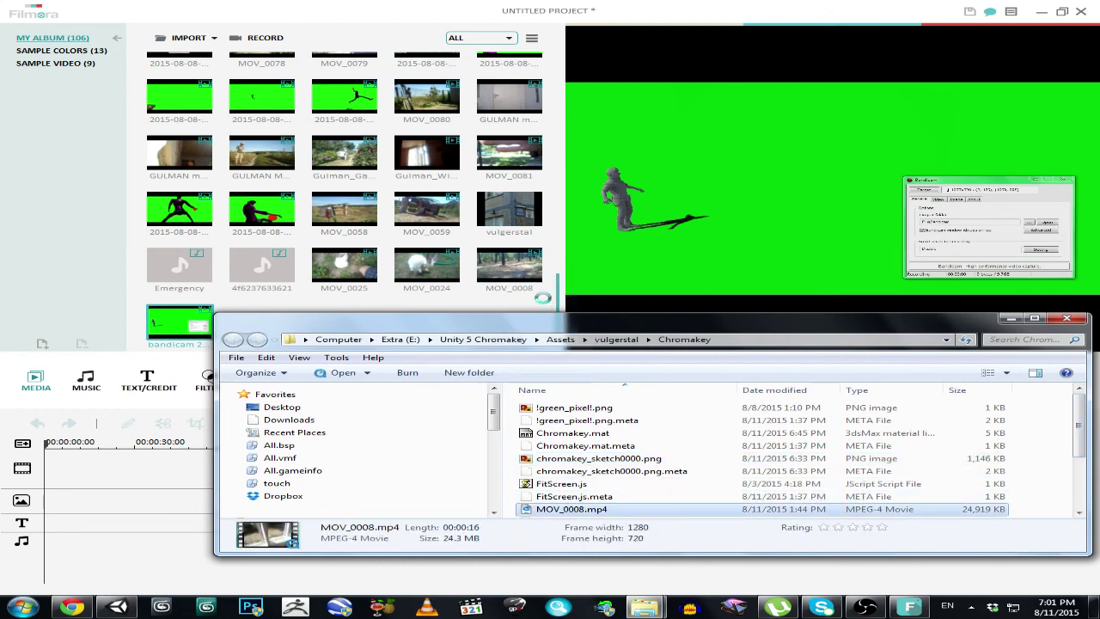
click(1010, 320)
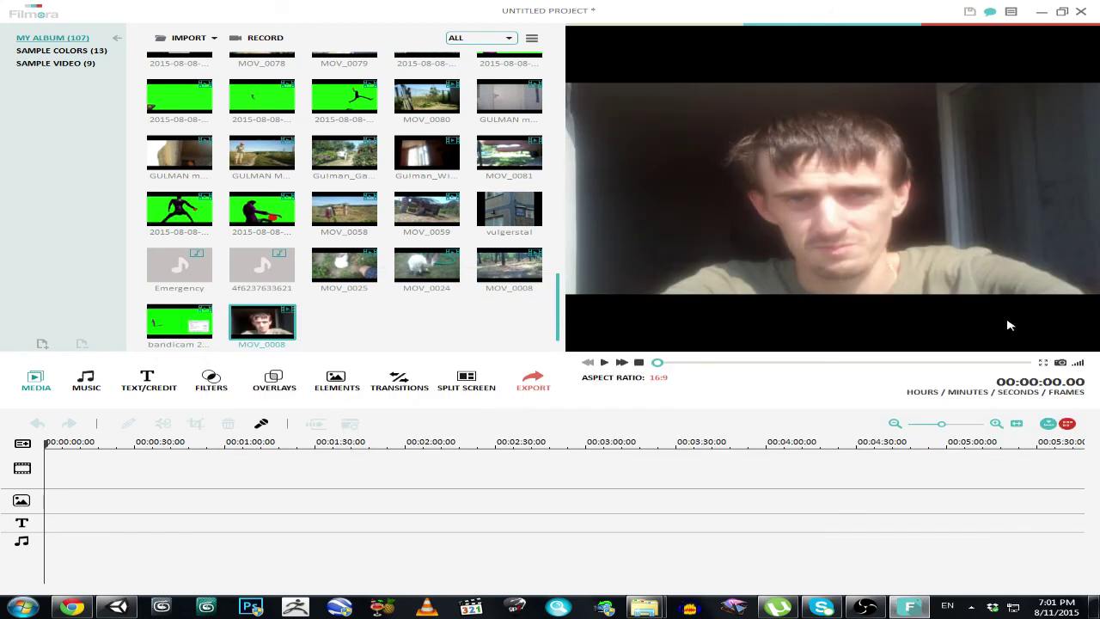
Place MOV_0008 on the main video track and zoom the timeline in on it
drag(265, 323, 121, 470)
drag(943, 425, 980, 424)
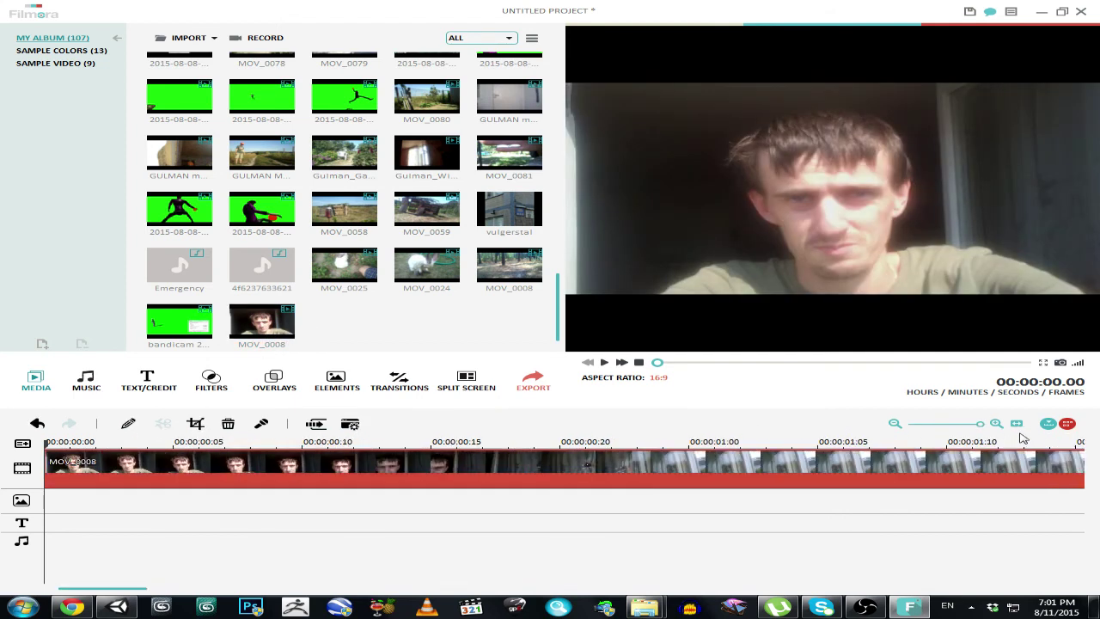
click(408, 441)
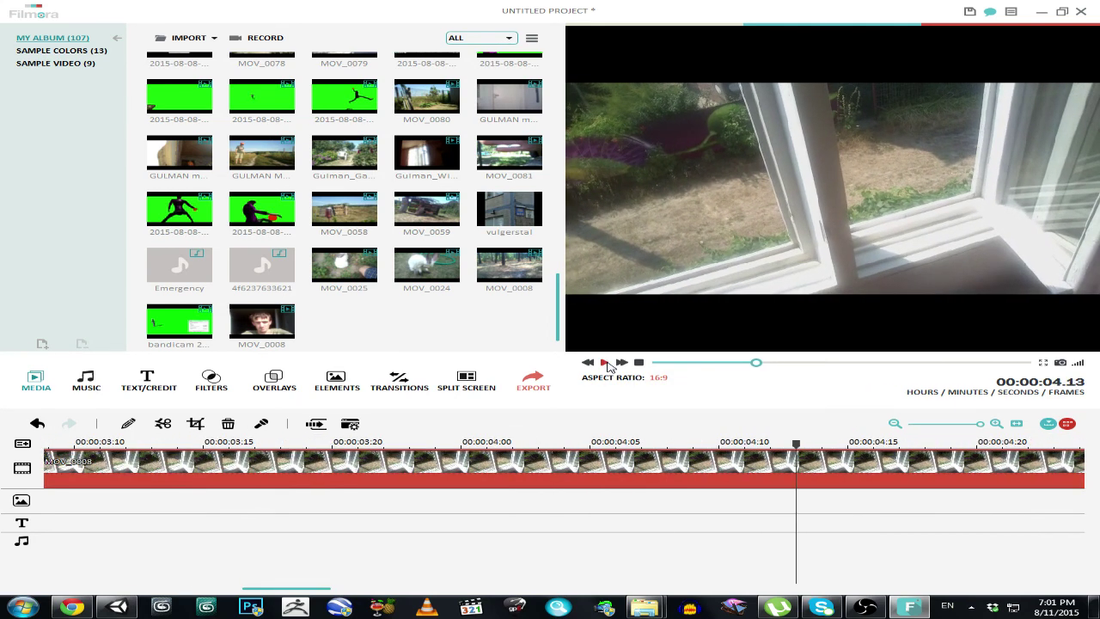
click(164, 424)
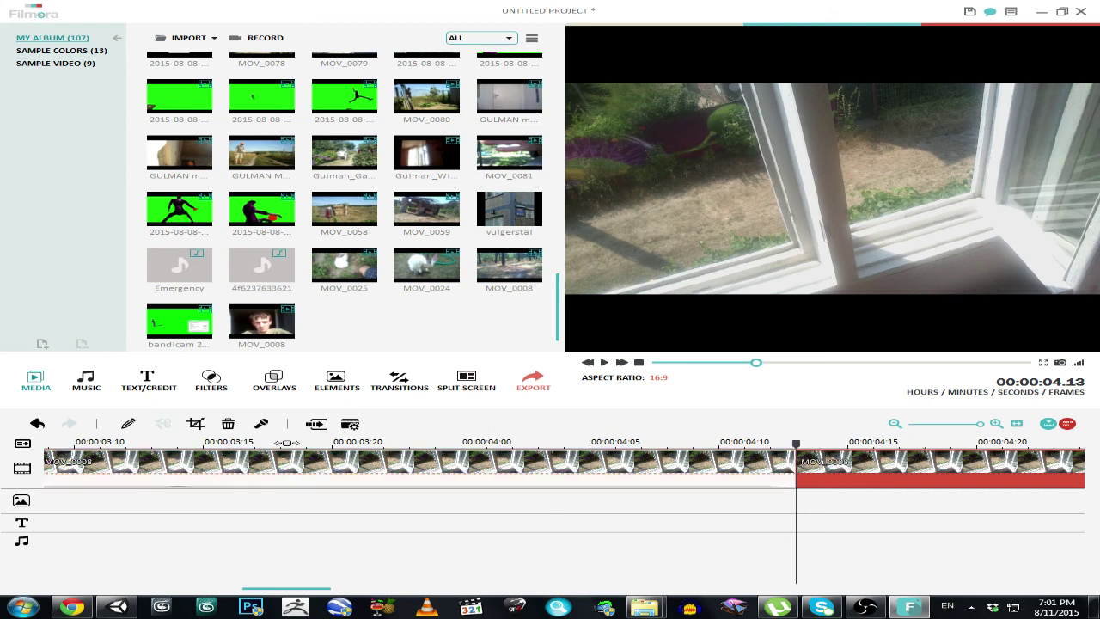
Cut MOV_0008 at 00:00:08.01, delete the rest, and drop the bandicam recording onto the overlay track
click(605, 362)
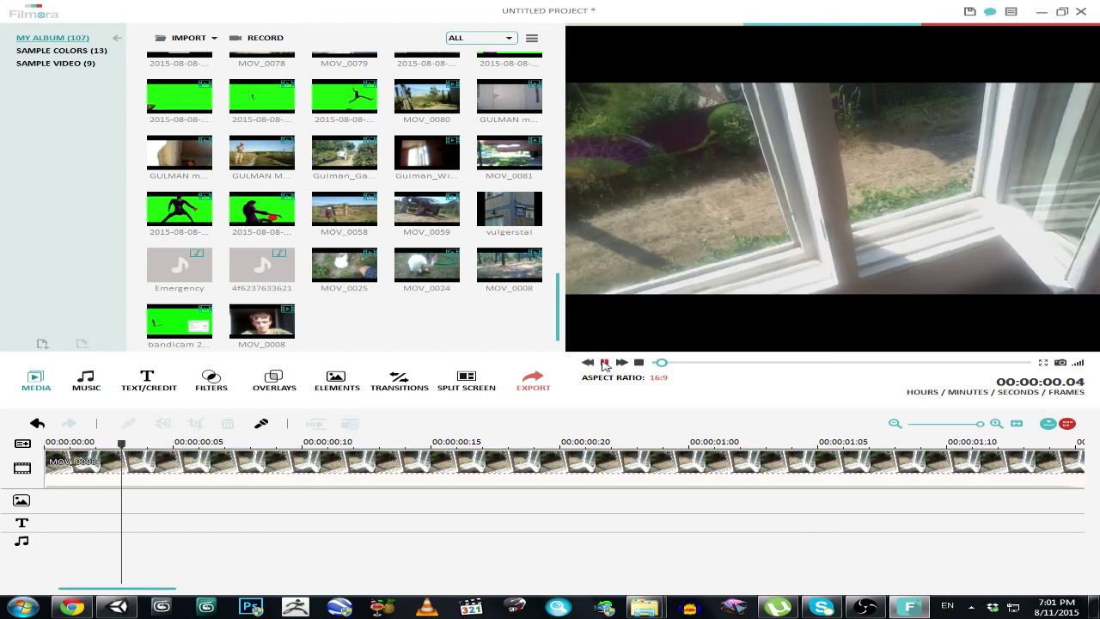
click(605, 362)
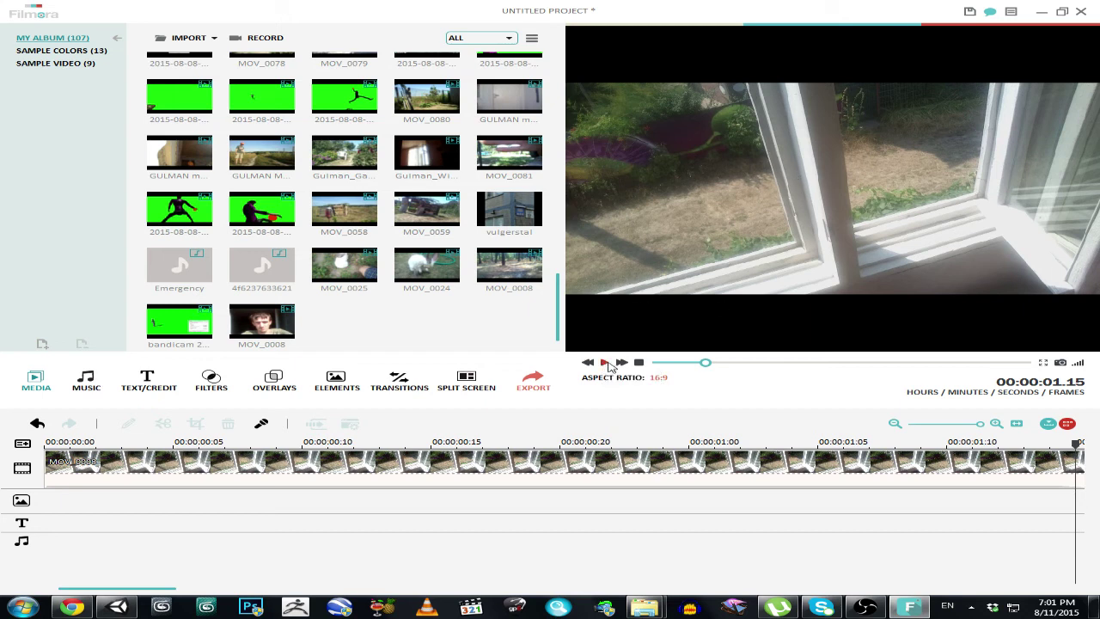
click(605, 361)
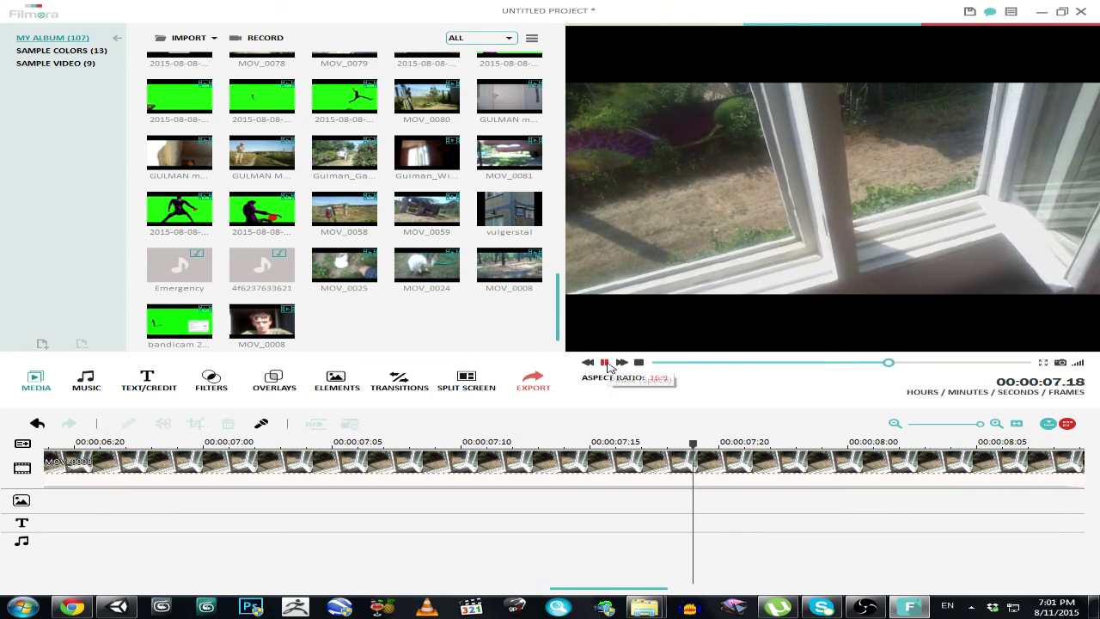
click(604, 362)
click(889, 468)
key(ctrl+b)
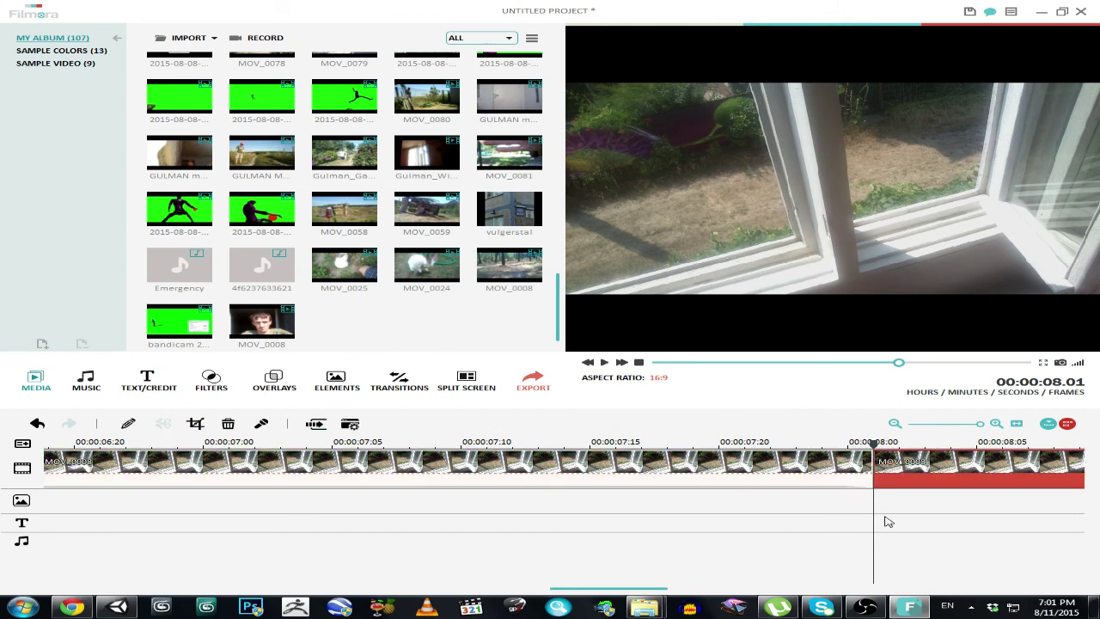
key(Delete)
click(637, 362)
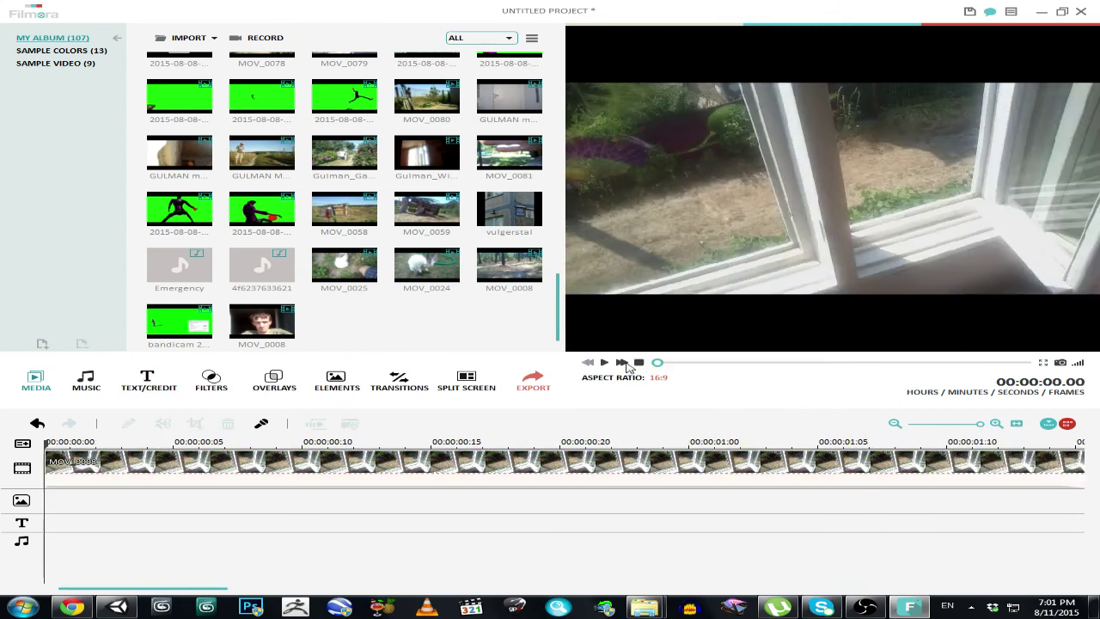
drag(174, 324, 57, 503)
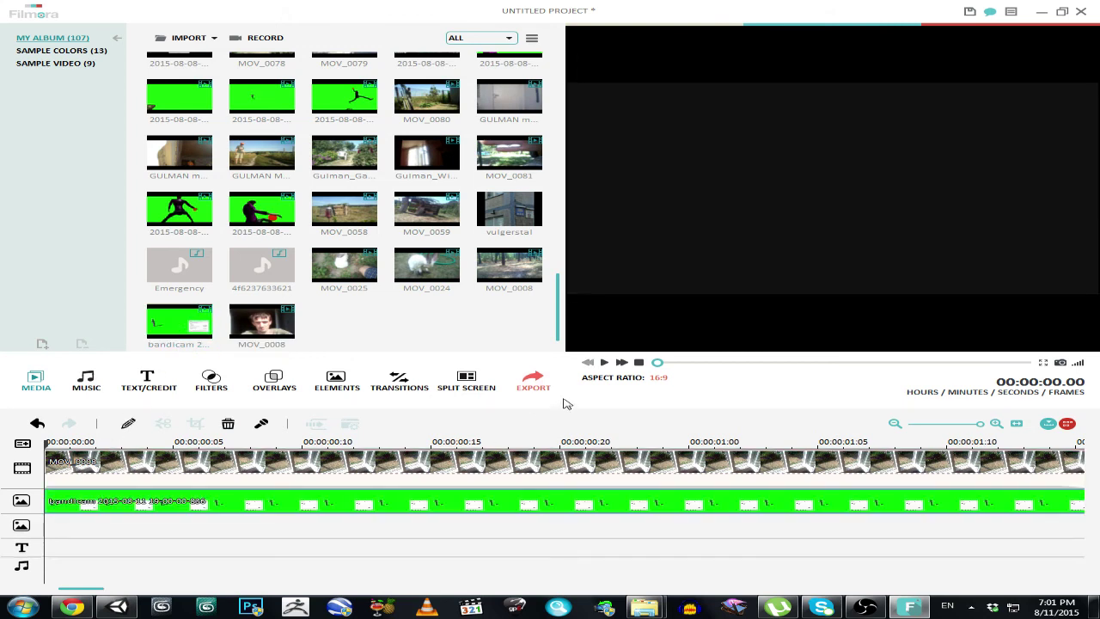
Delete the misplaced bandicam overlay clip and re-add it at 00:00:00 on the overlay track
click(604, 362)
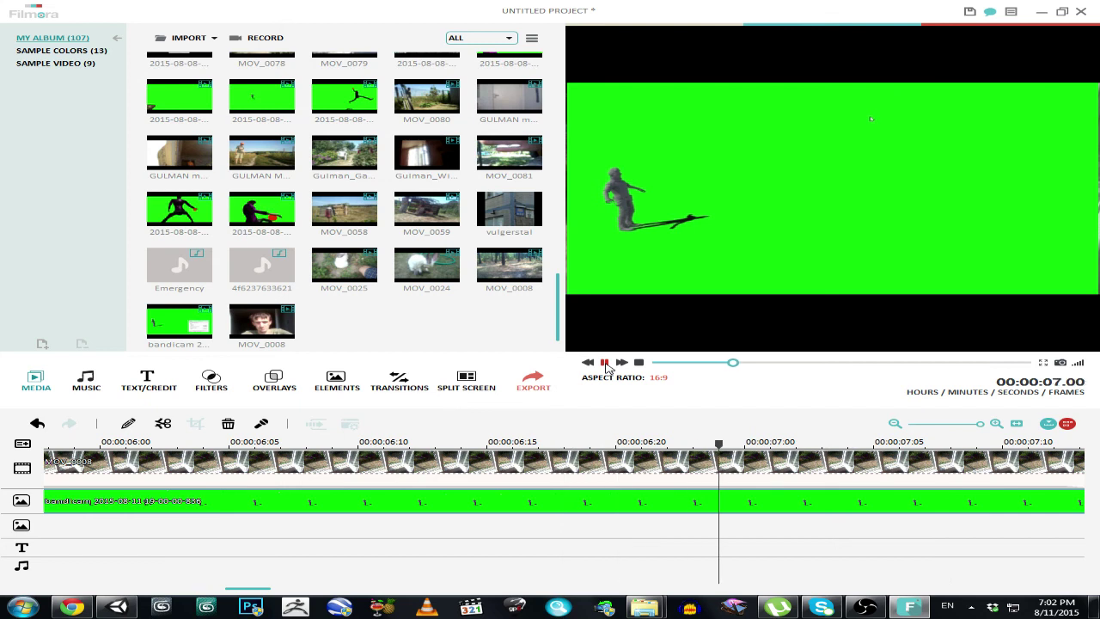
click(605, 363)
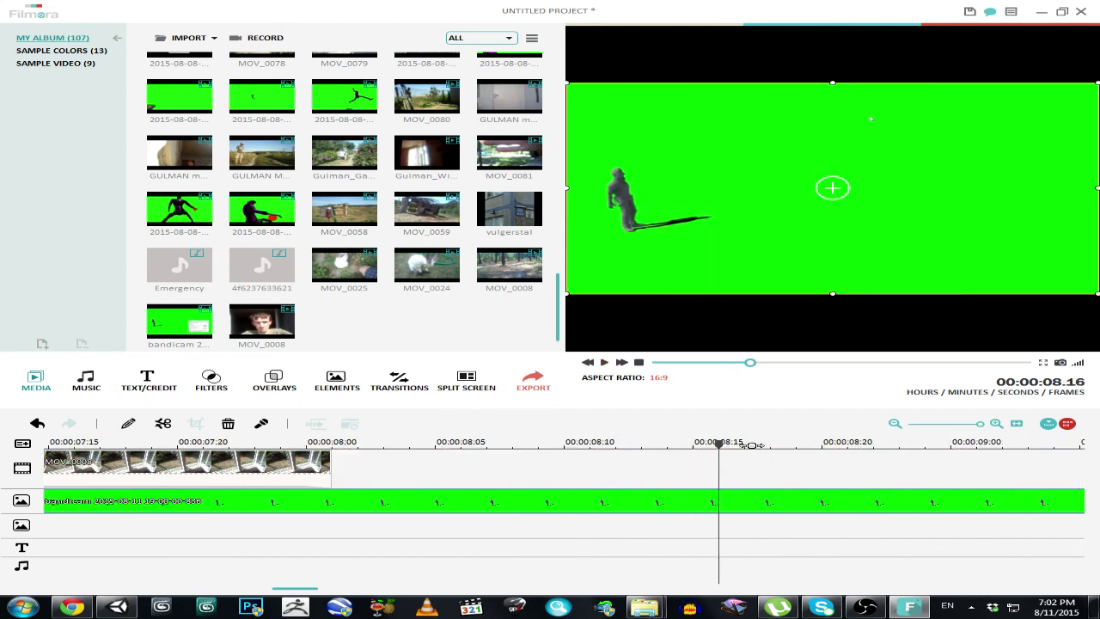
drag(701, 453, 348, 445)
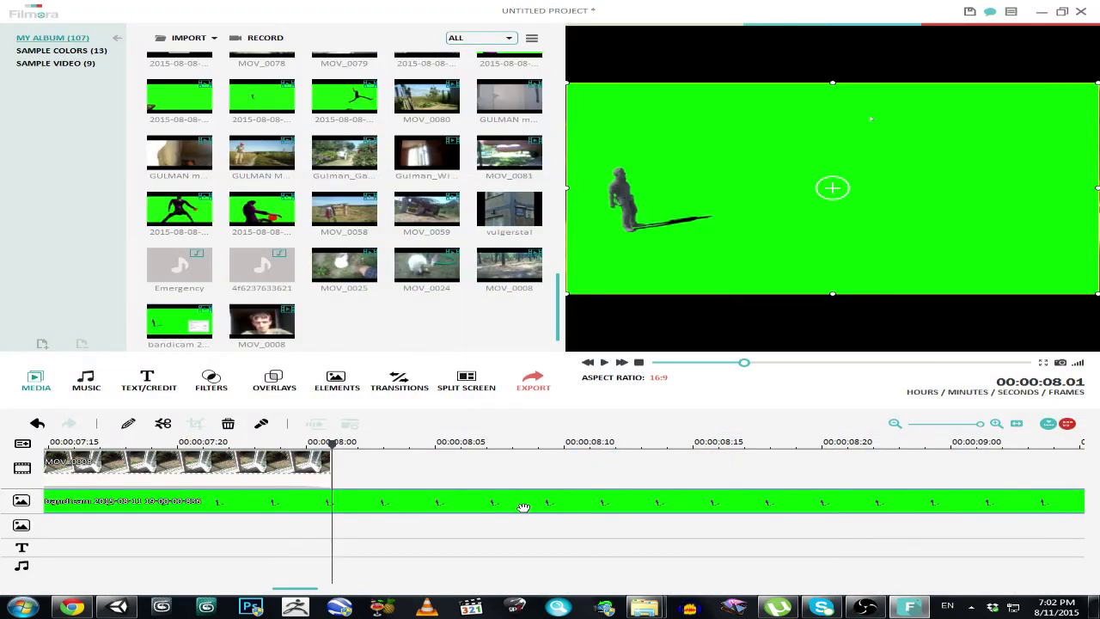
click(162, 423)
key(Home)
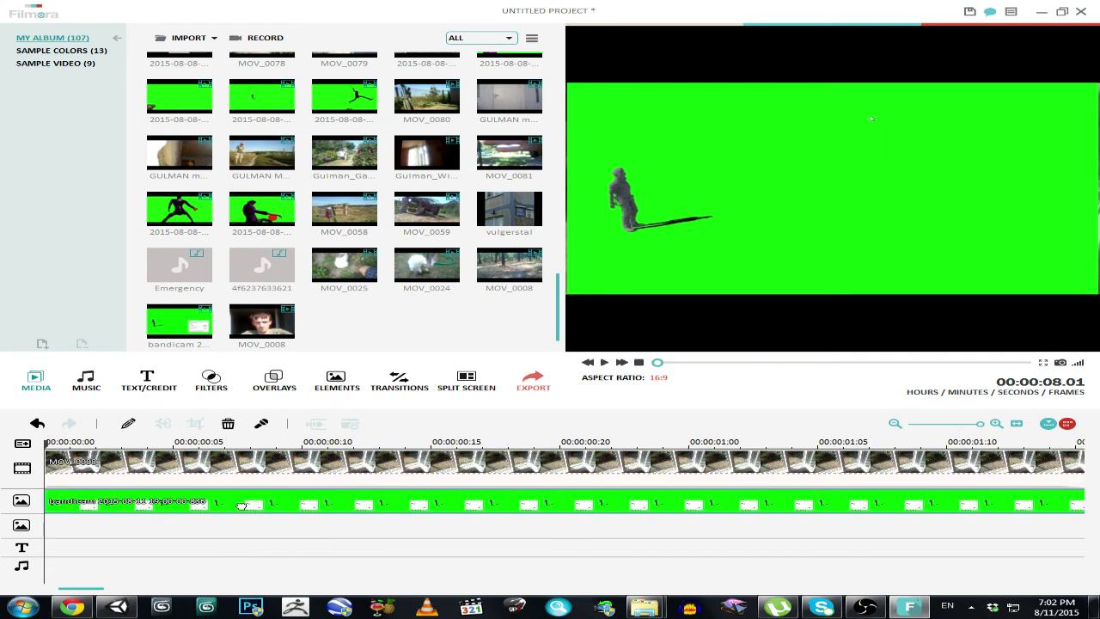
key(Delete)
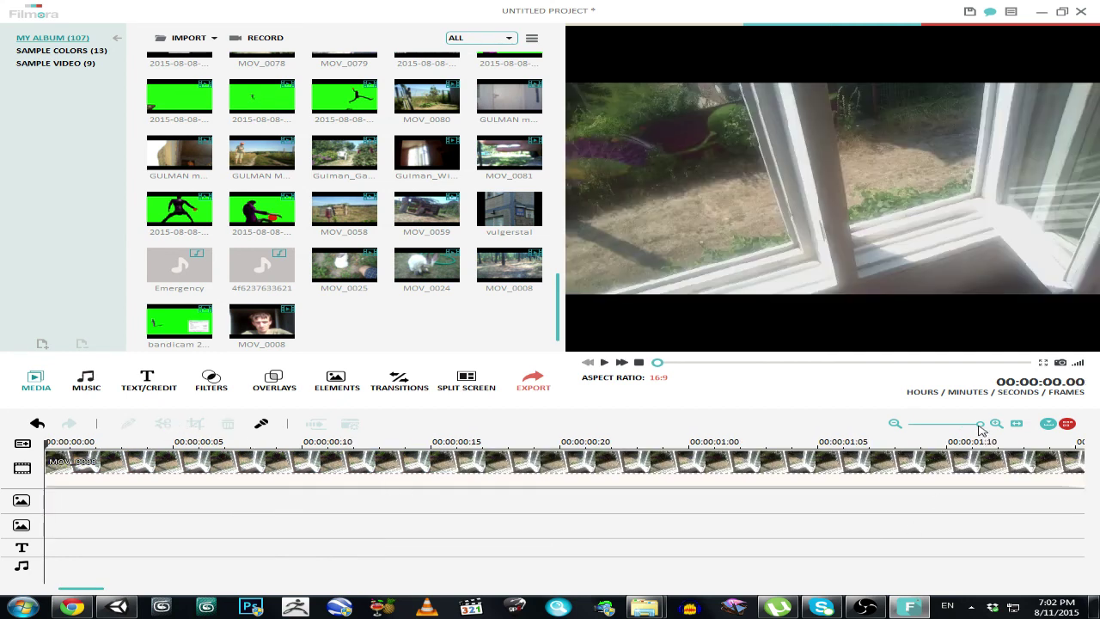
drag(983, 430, 957, 423)
drag(344, 502, 167, 504)
Apply Green Screen to the overlay clip with 'Make parts of the clip transparent' enabled
right_click(165, 504)
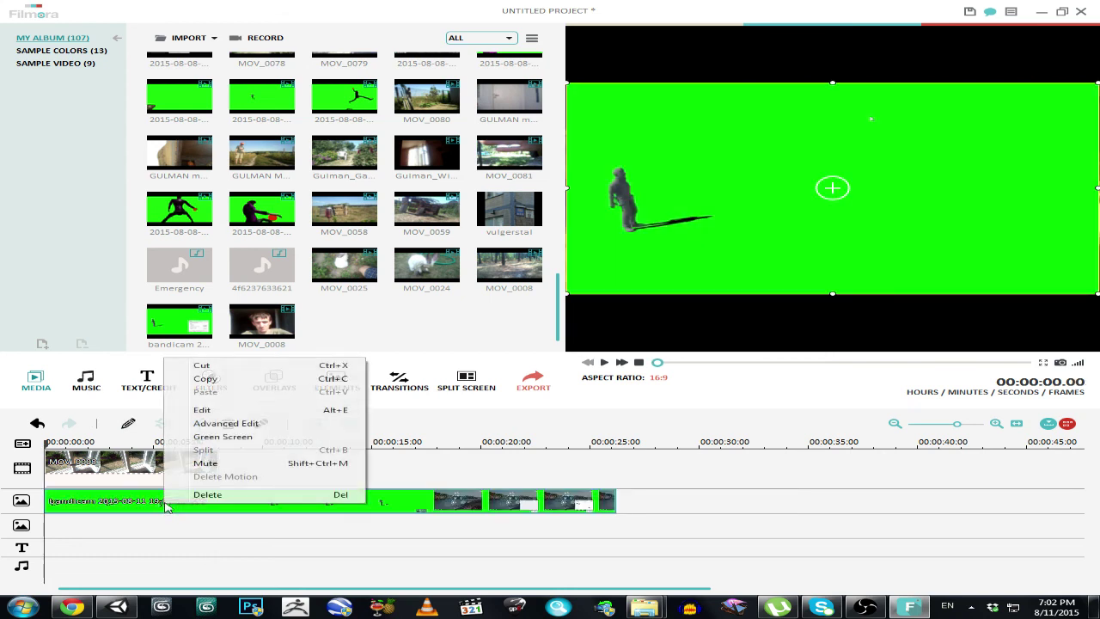
click(221, 436)
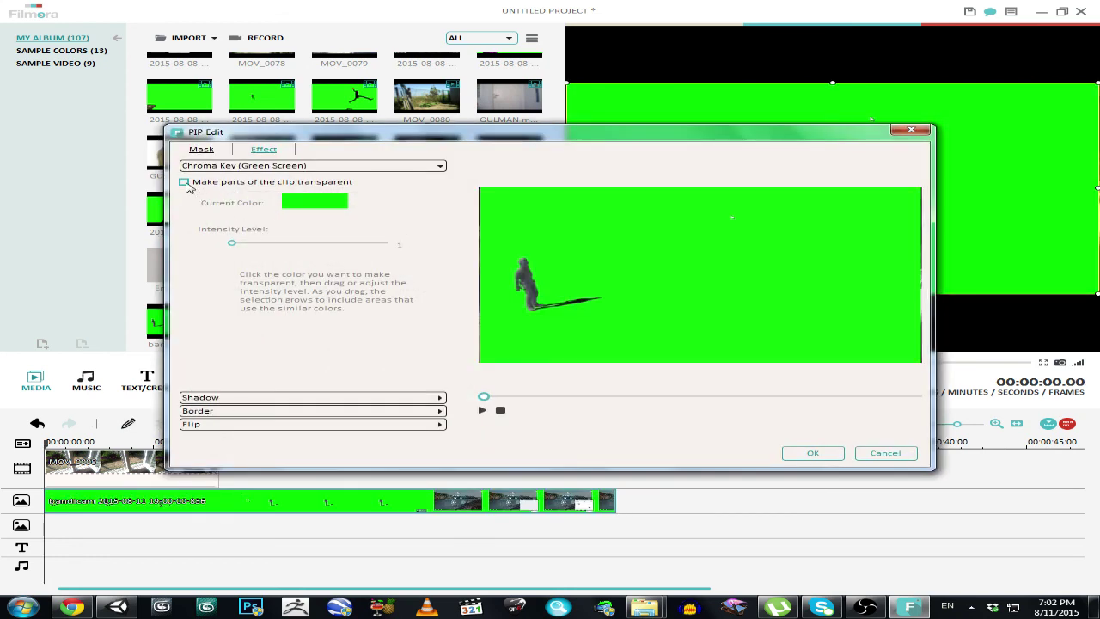
click(184, 182)
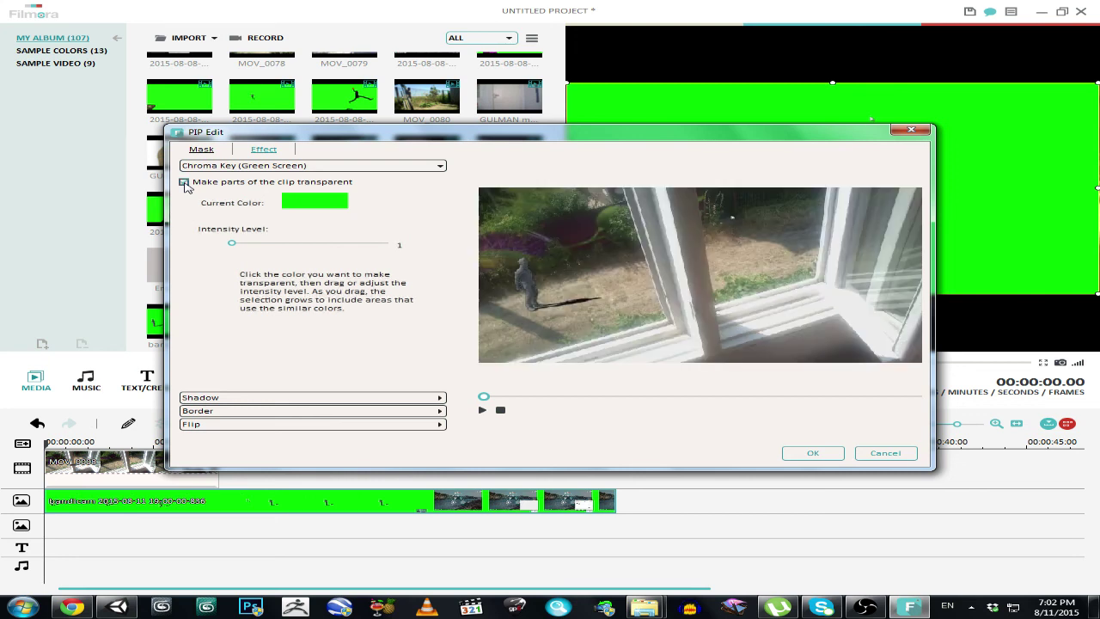
click(812, 453)
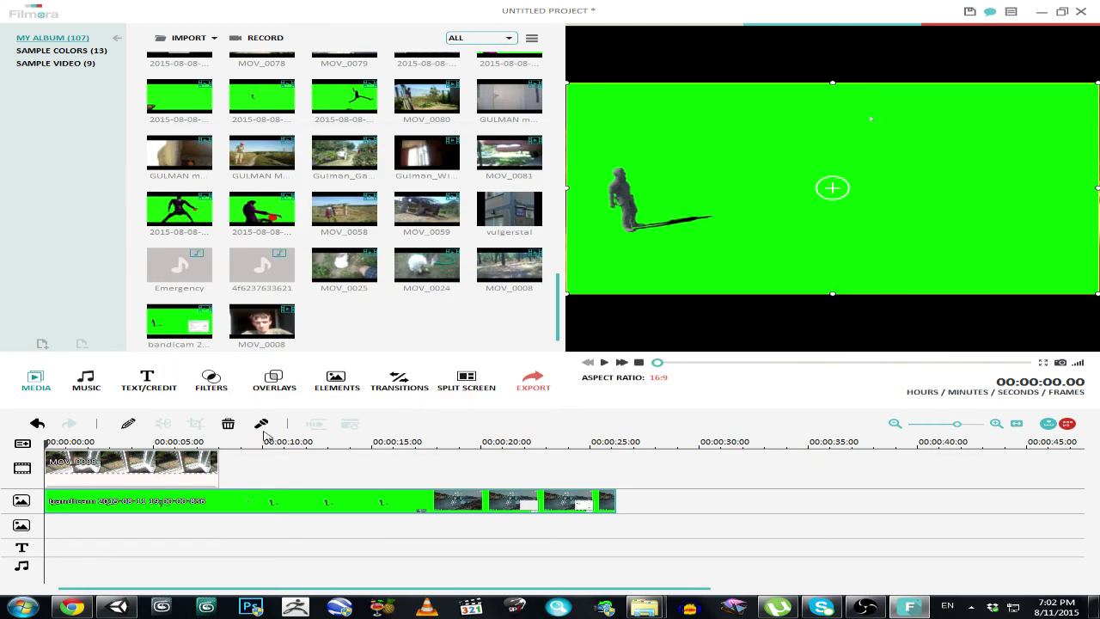
Trim the overlay's first 2.23 seconds and slide it back to the timeline start
click(196, 461)
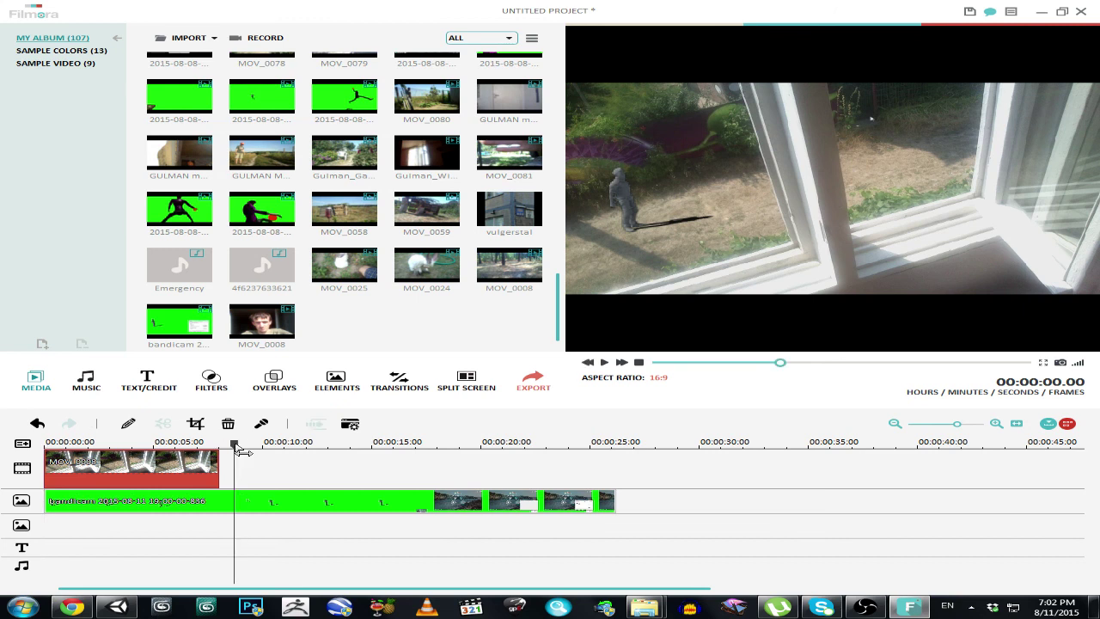
click(228, 444)
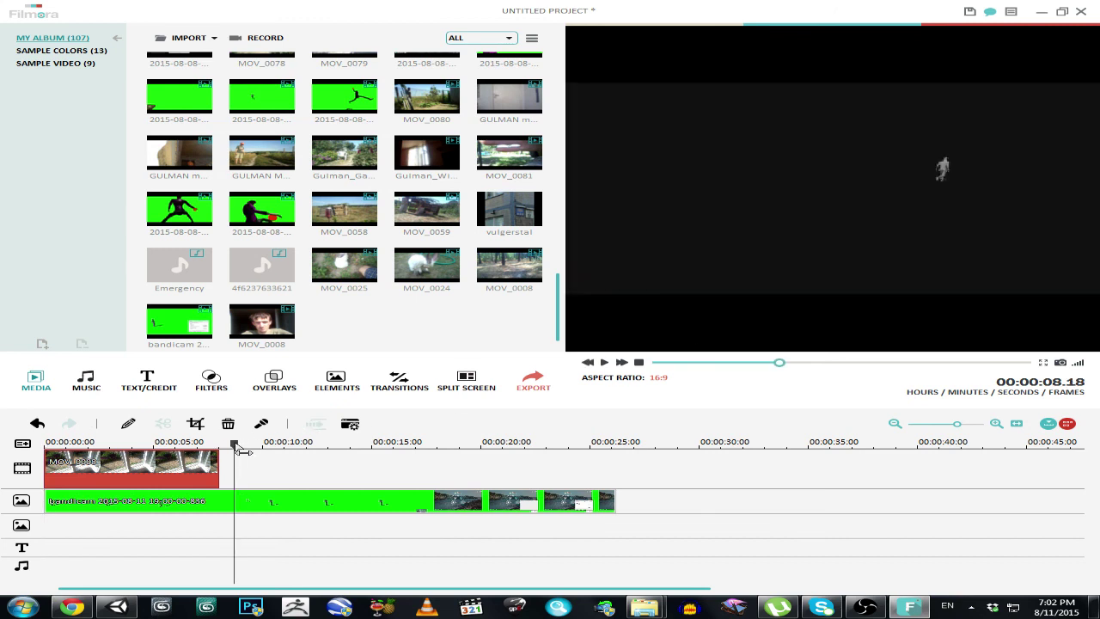
drag(234, 444, 107, 445)
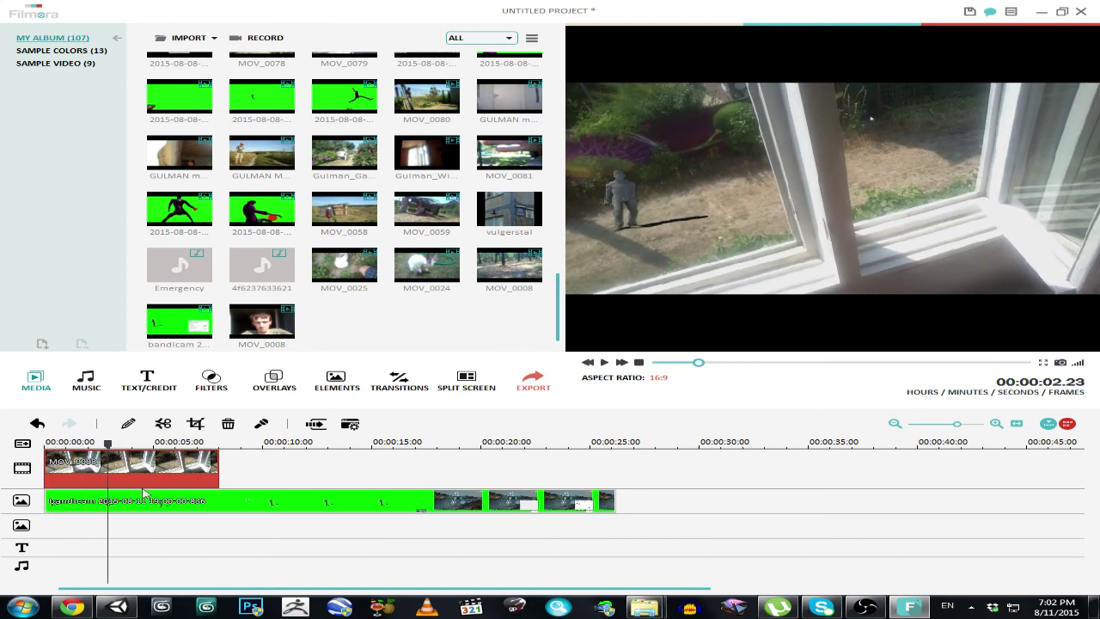
click(147, 500)
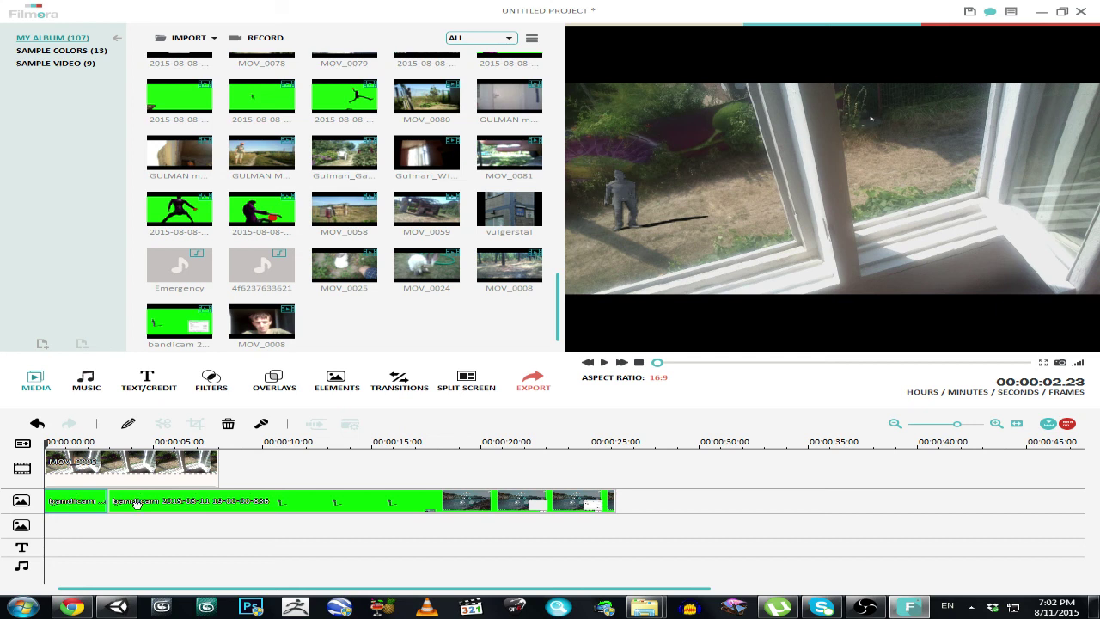
drag(44, 500, 110, 500)
drag(217, 506, 157, 505)
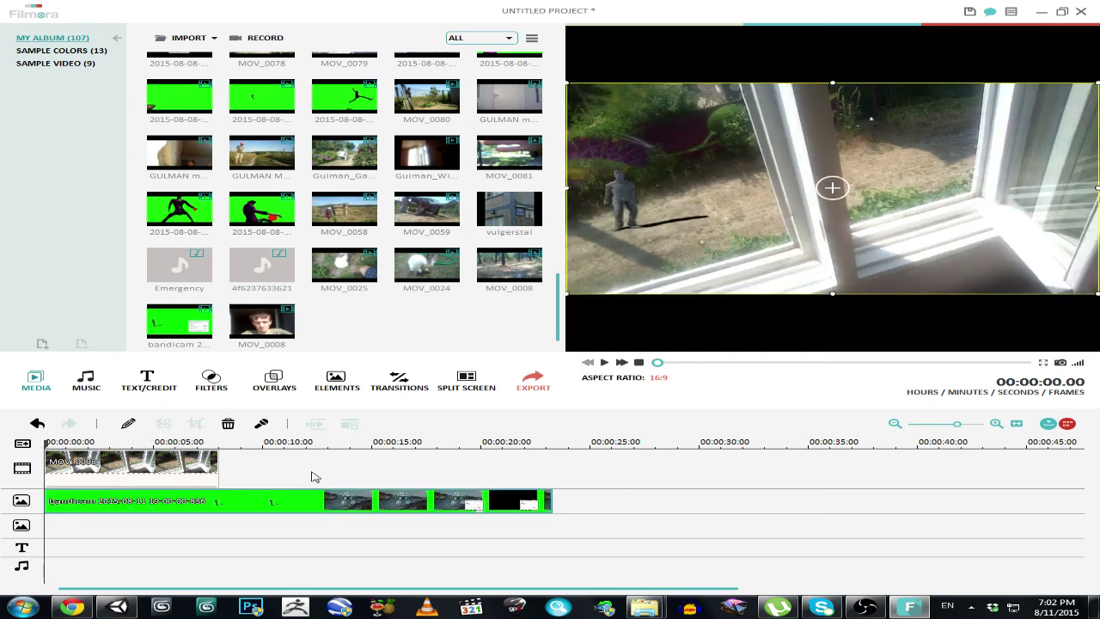
Play the keyed composite, view it in full-screen preview, then stop and rewind
click(604, 362)
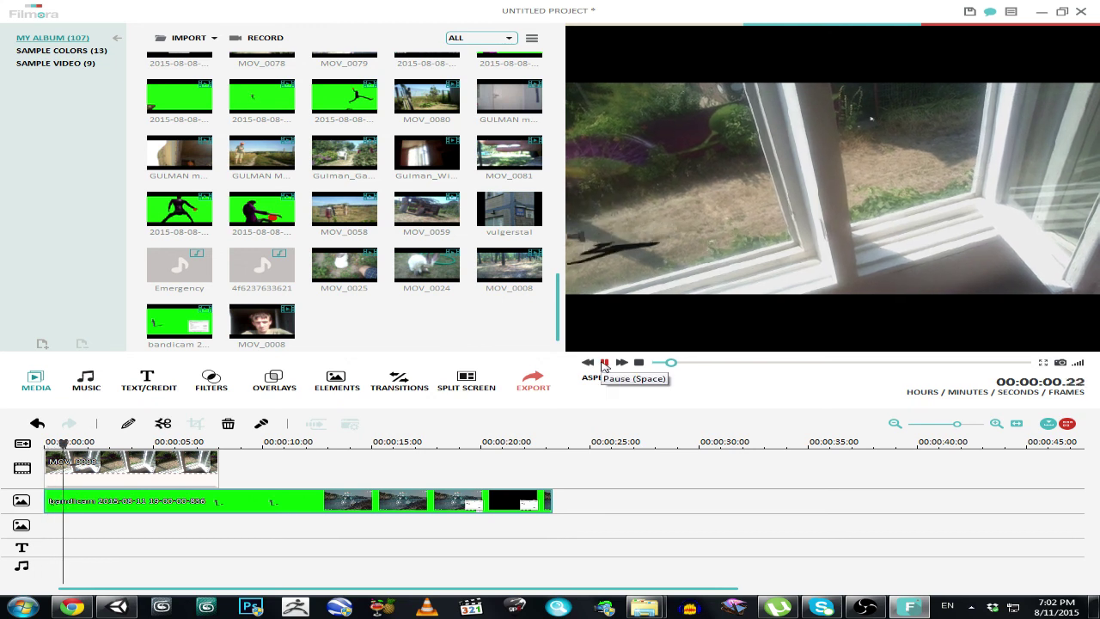
click(604, 363)
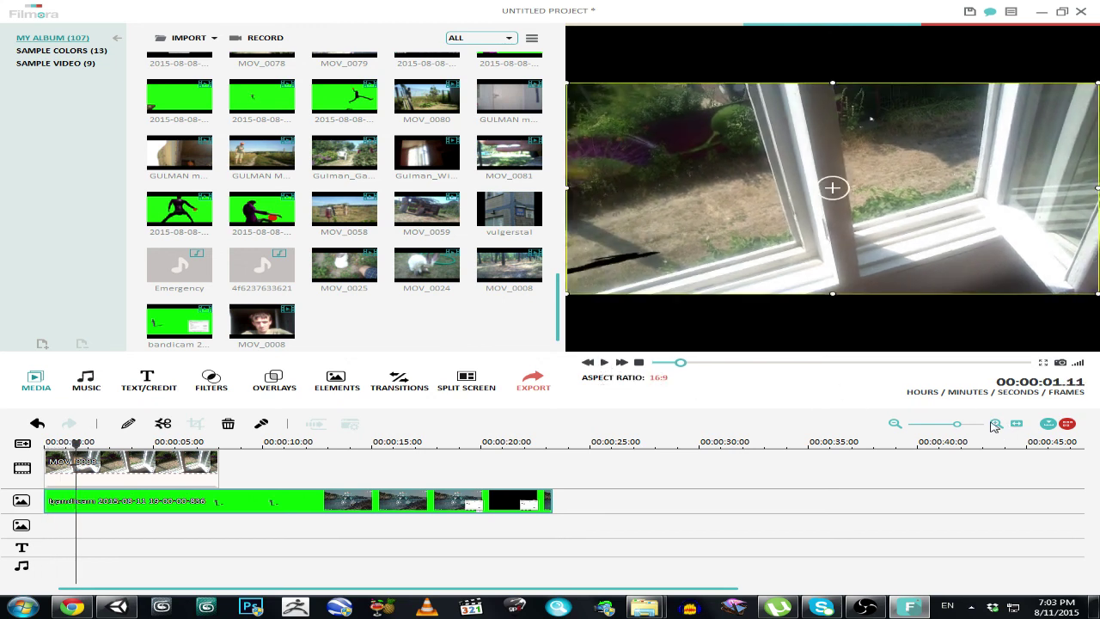
click(1042, 364)
click(73, 573)
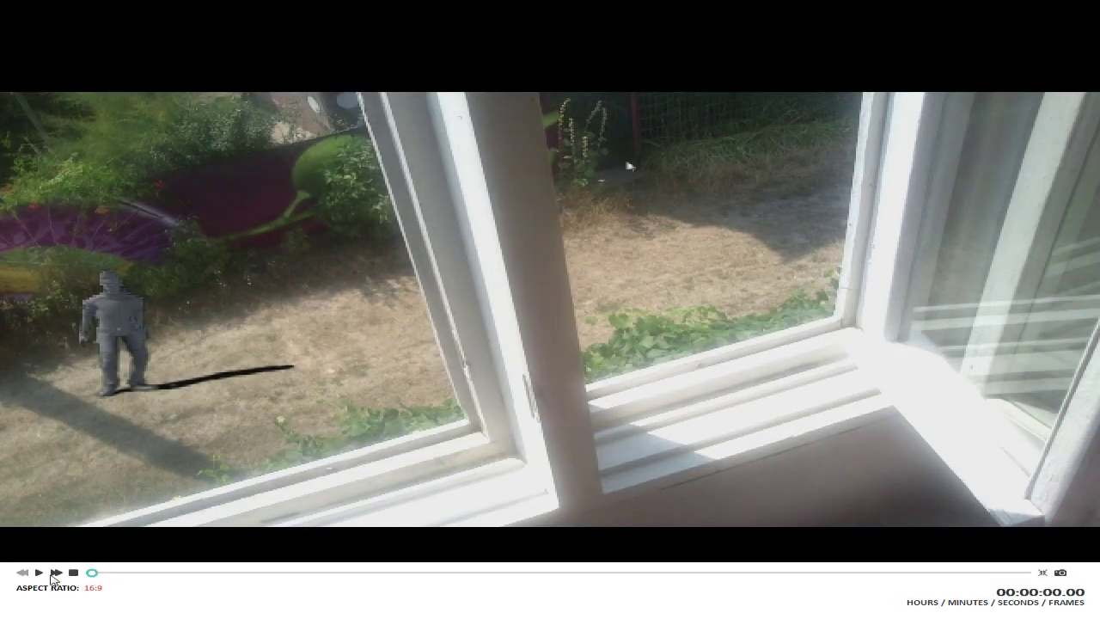